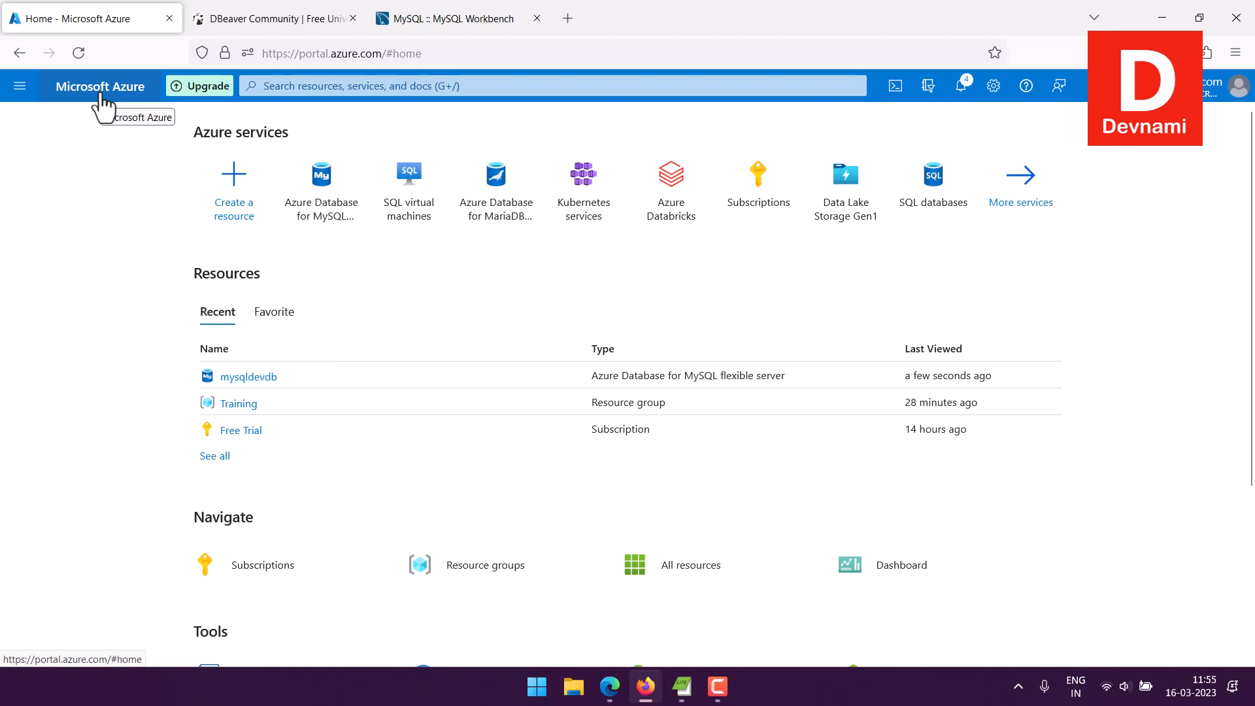
# Step: Open the Azure Database for MySQL servers list from the Databases category of all services
pyautogui.click(19, 87)
pyautogui.click(53, 195)
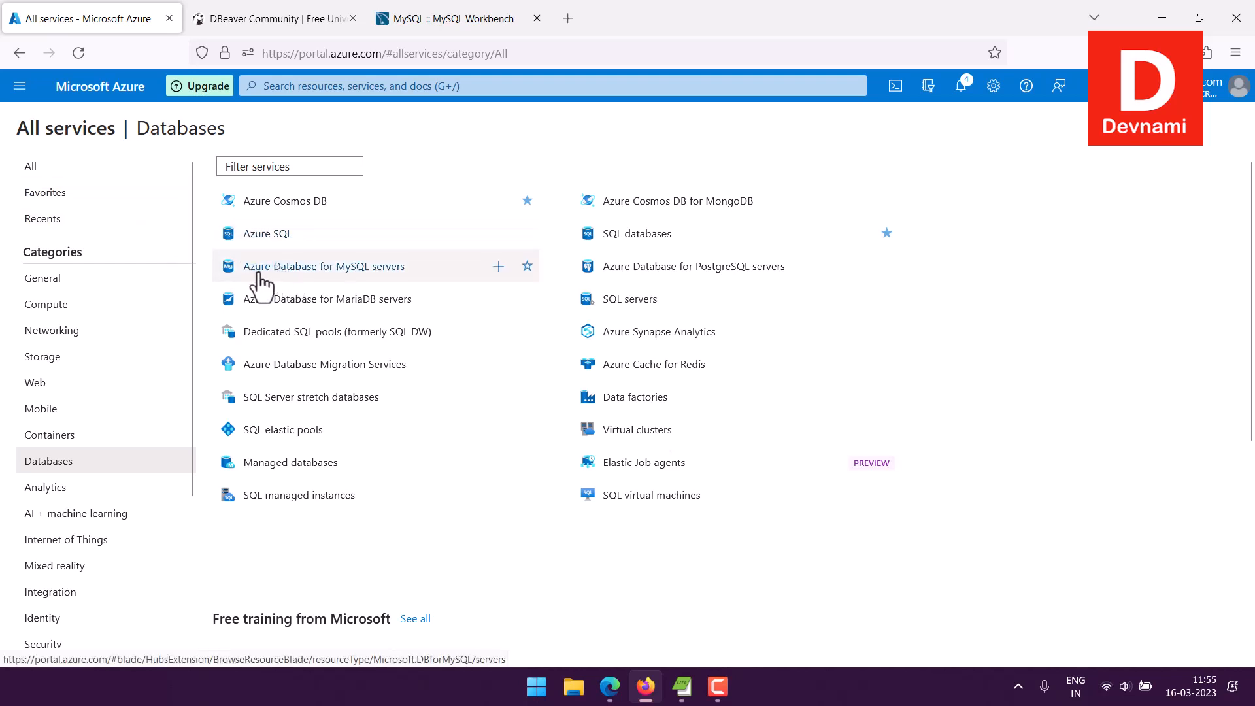
pyautogui.moveTo(249, 273)
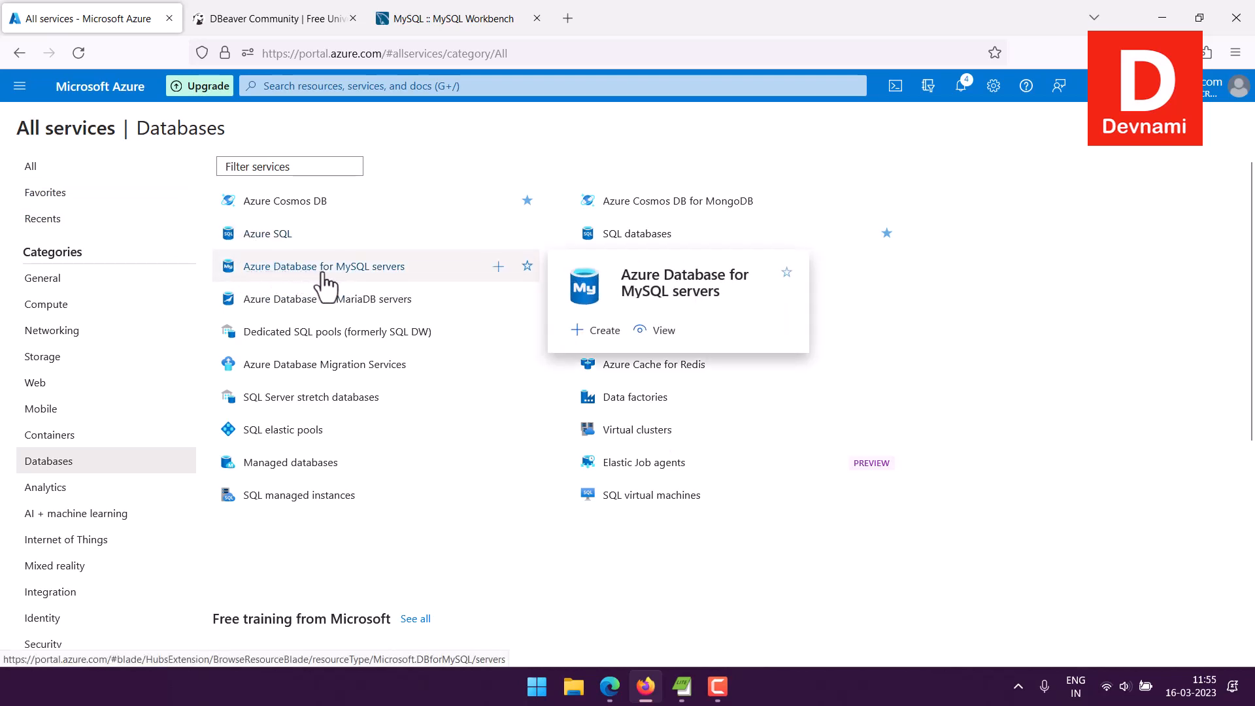
pyautogui.click(356, 272)
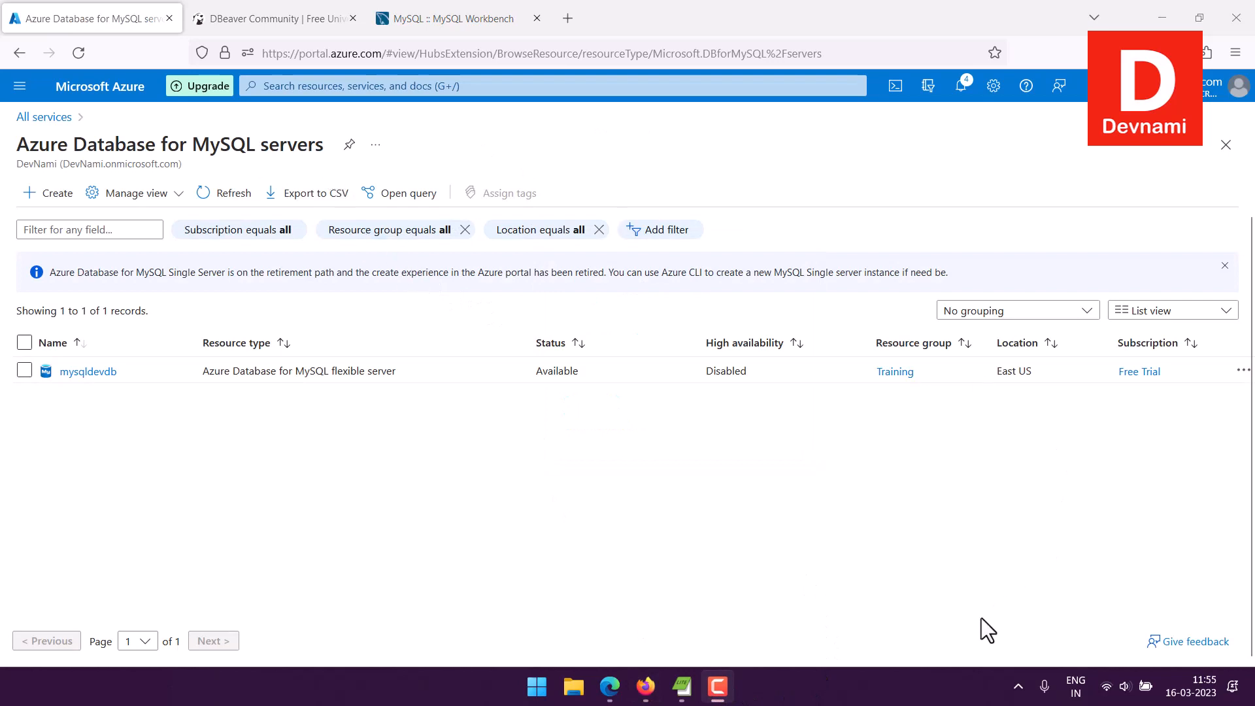
# Step: Start creating a MySQL server with the Flexible server deployment option
pyautogui.click(35, 195)
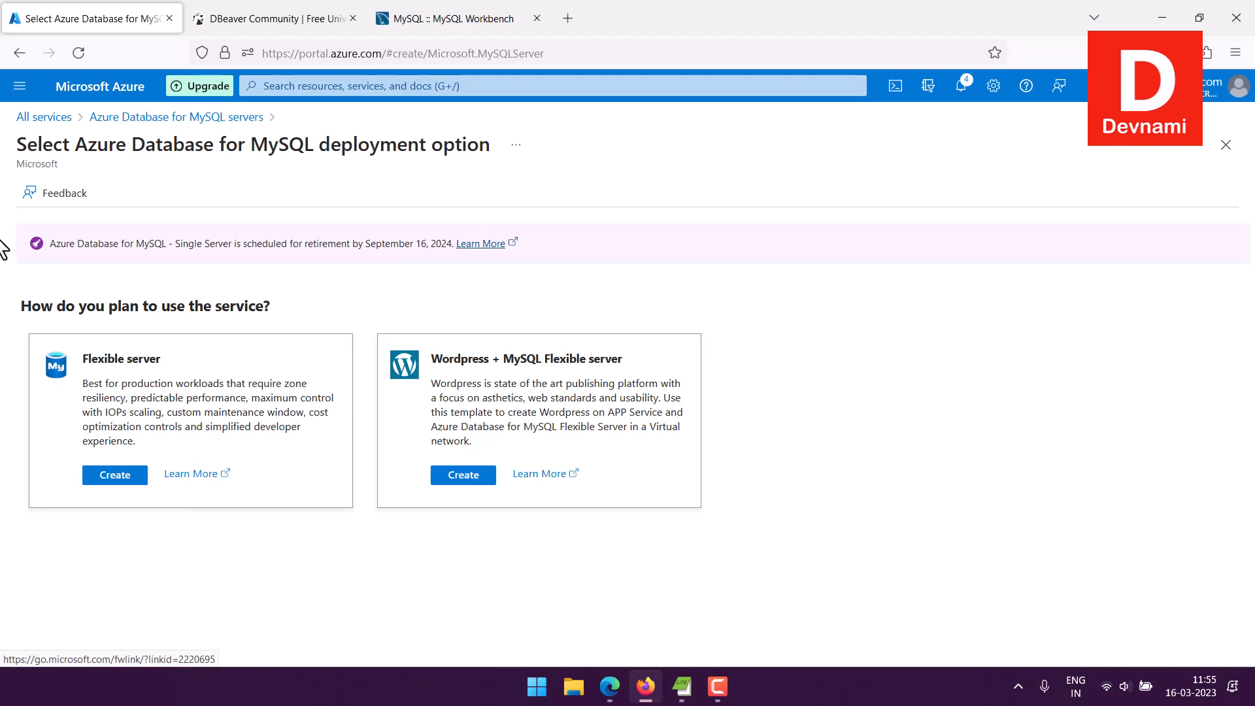
pyautogui.moveTo(90, 359); pyautogui.dragTo(163, 361)
pyautogui.click(162, 366)
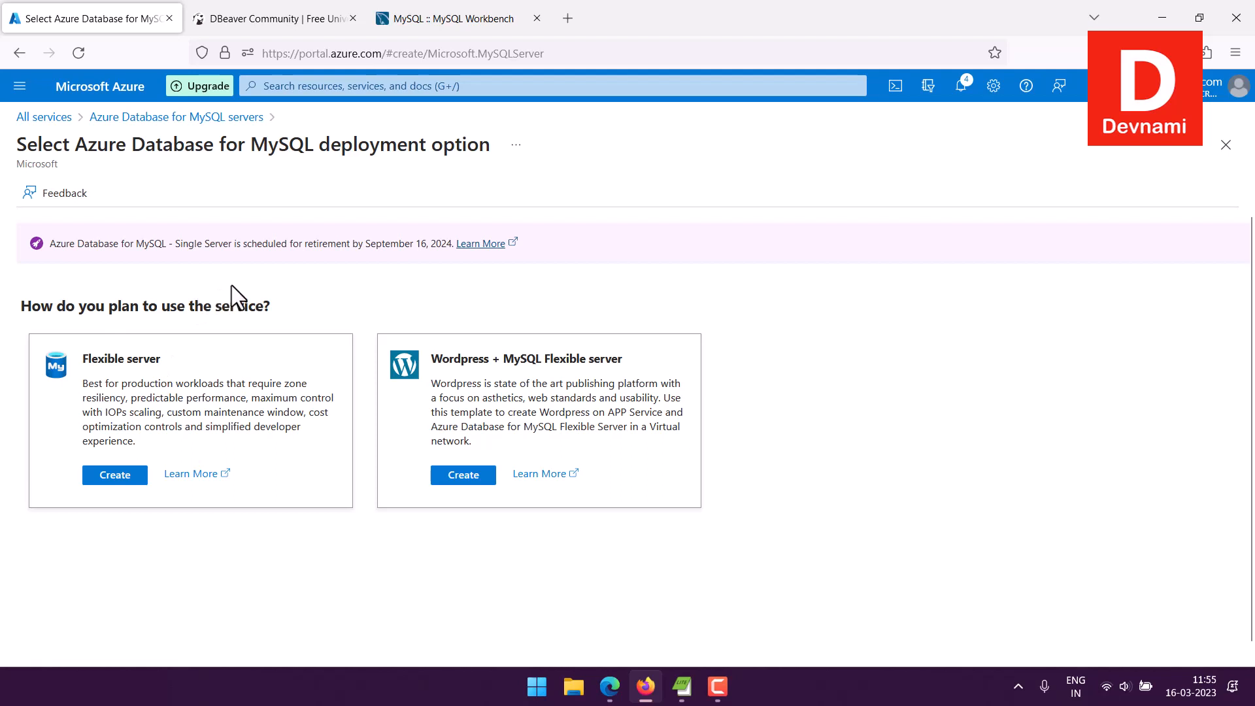
pyautogui.moveTo(142, 306); pyautogui.dragTo(288, 299)
pyautogui.click(296, 300)
pyautogui.click(91, 478)
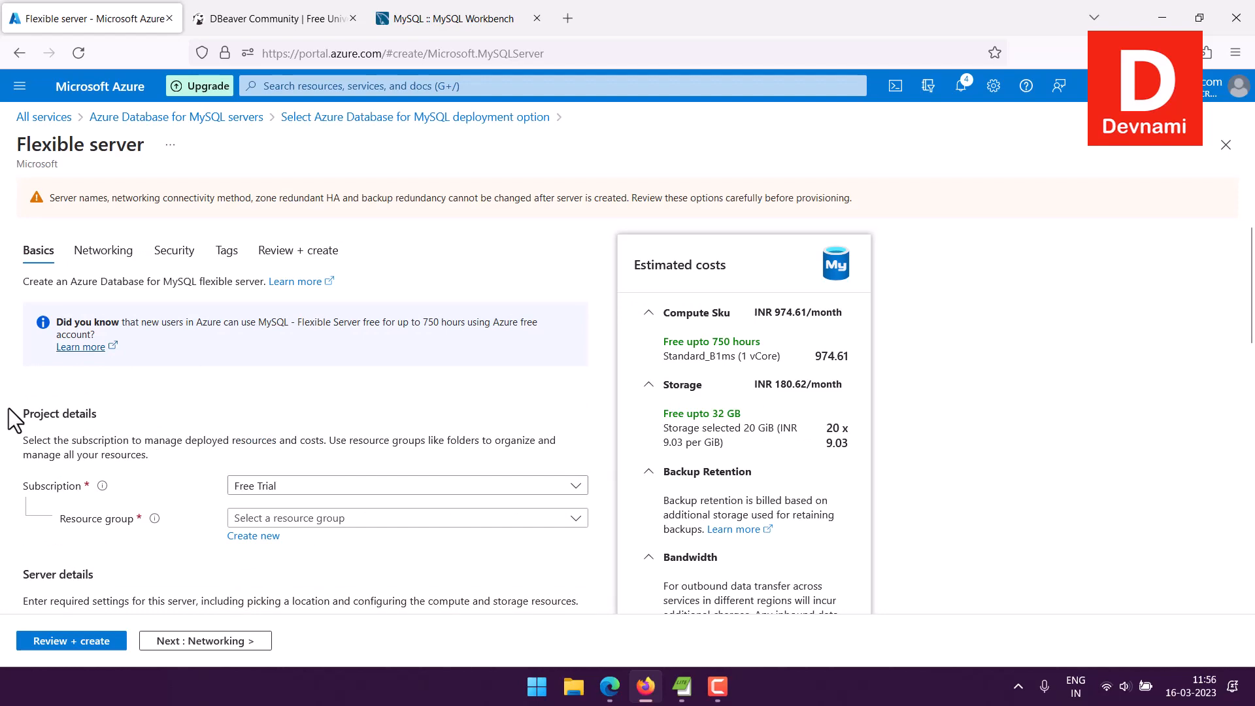
# Step: Examine the flexible server's project details, server details and Compute + storage options, and return to the creation form
pyautogui.scroll(-3, 13, 415)
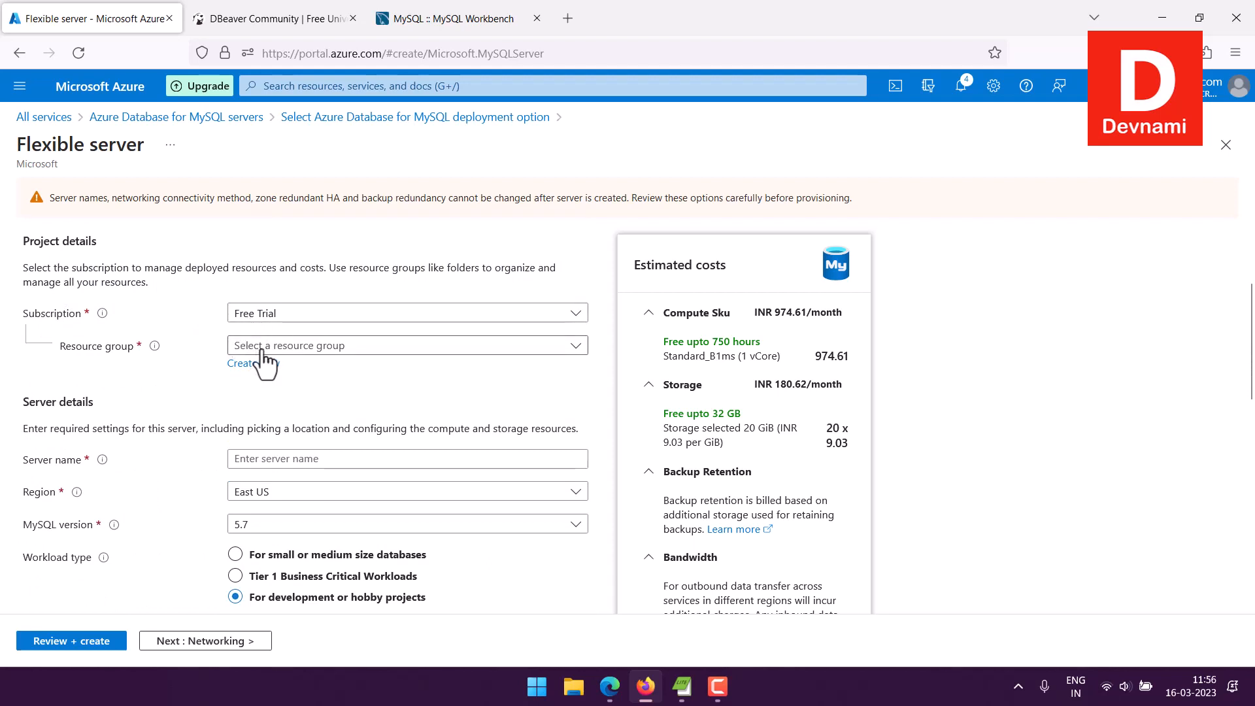
pyautogui.click(247, 459)
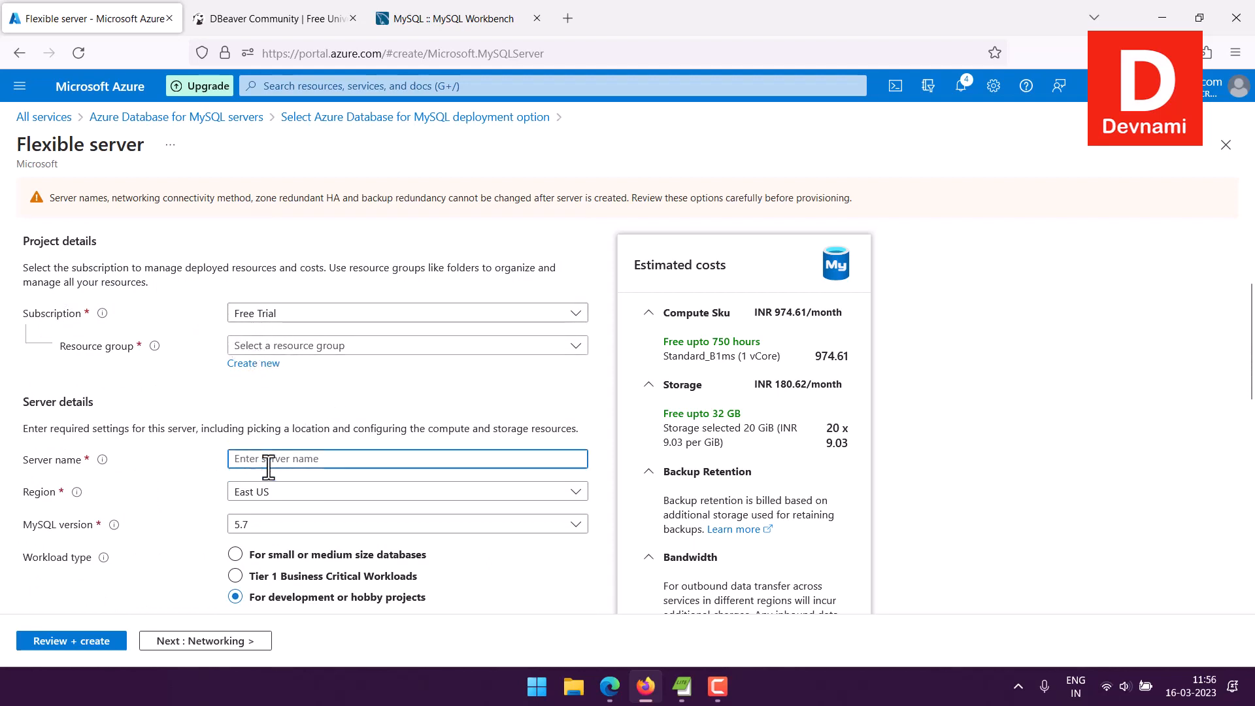
pyautogui.scroll(-3, 255, 412)
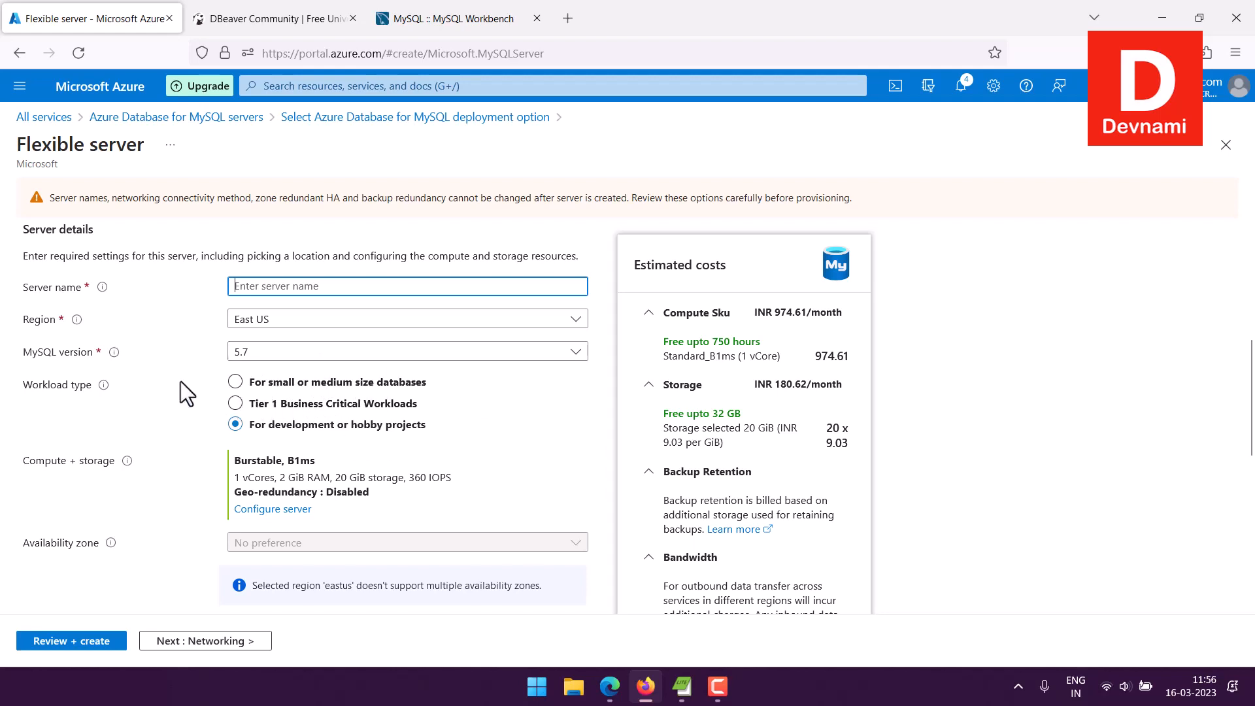
pyautogui.scroll(-3, 181, 393)
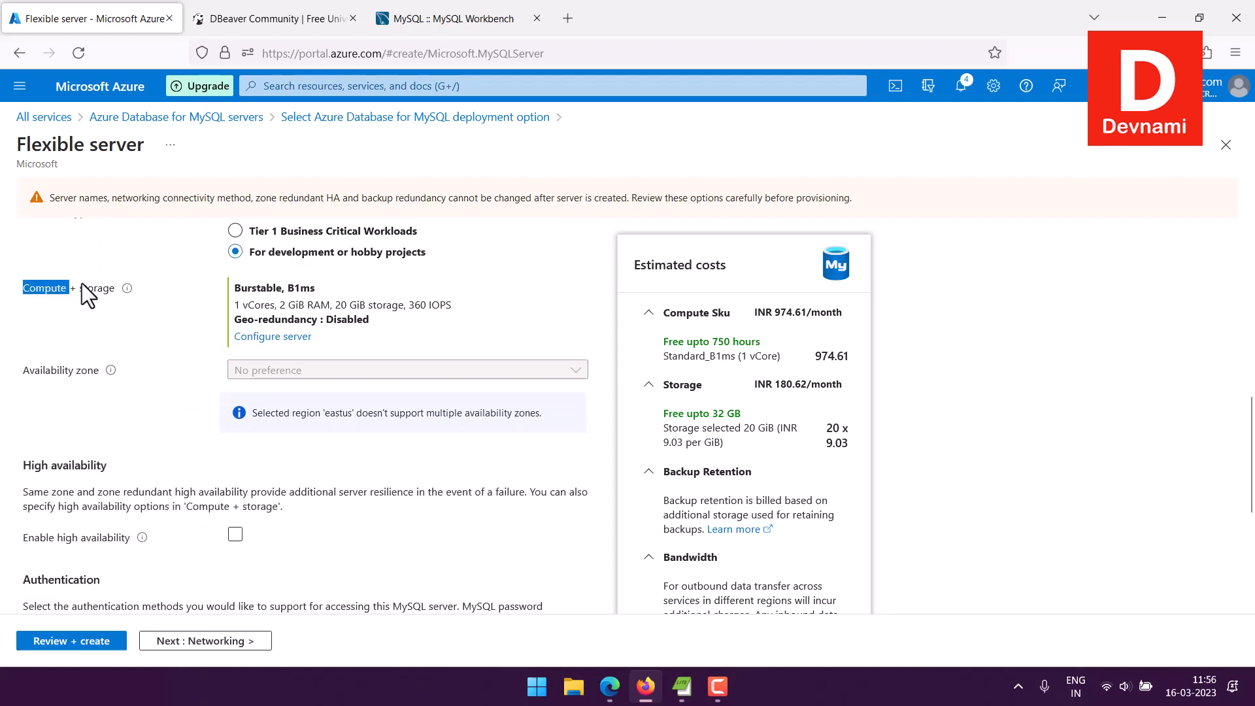
pyautogui.click(187, 289)
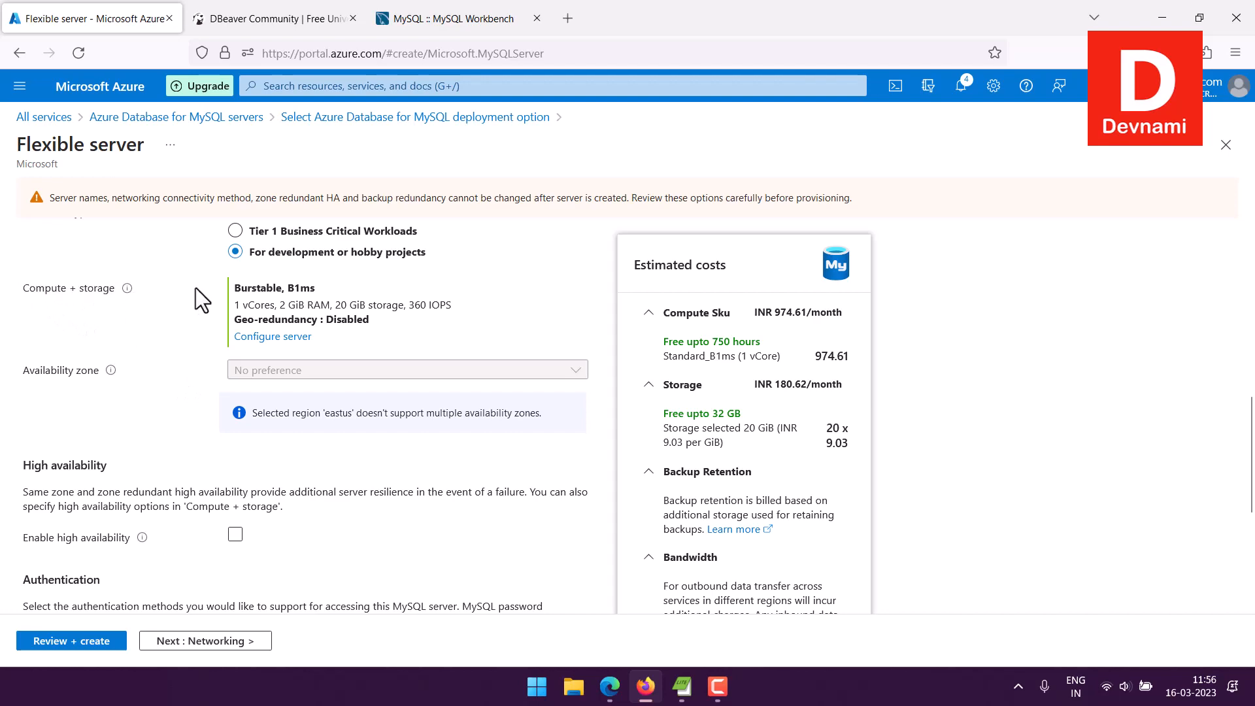
pyautogui.click(283, 340)
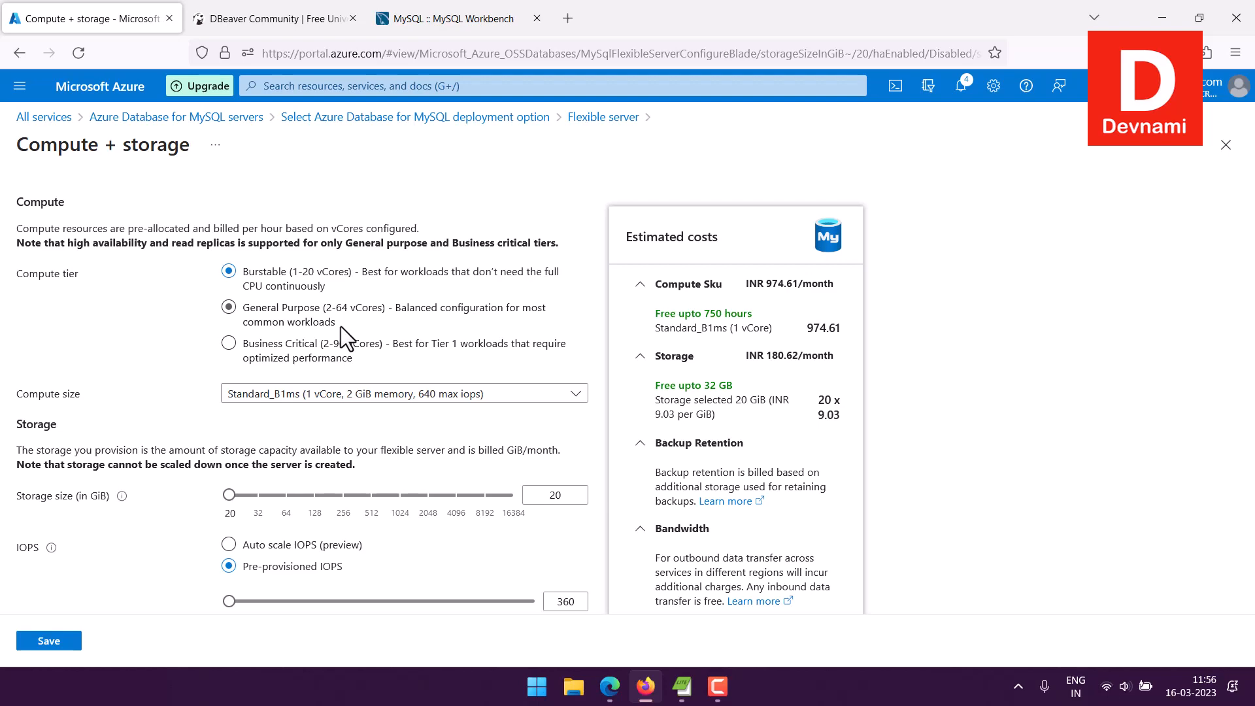
pyautogui.scroll(-5, 340, 327)
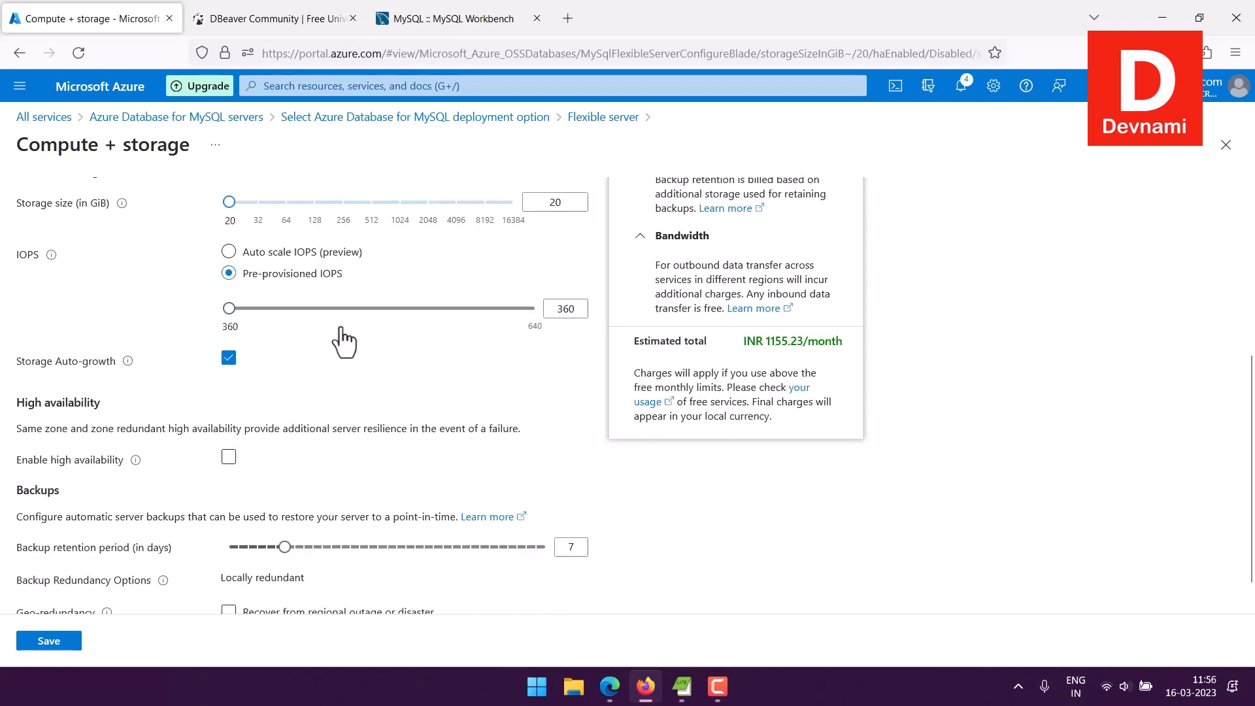
pyautogui.click(603, 117)
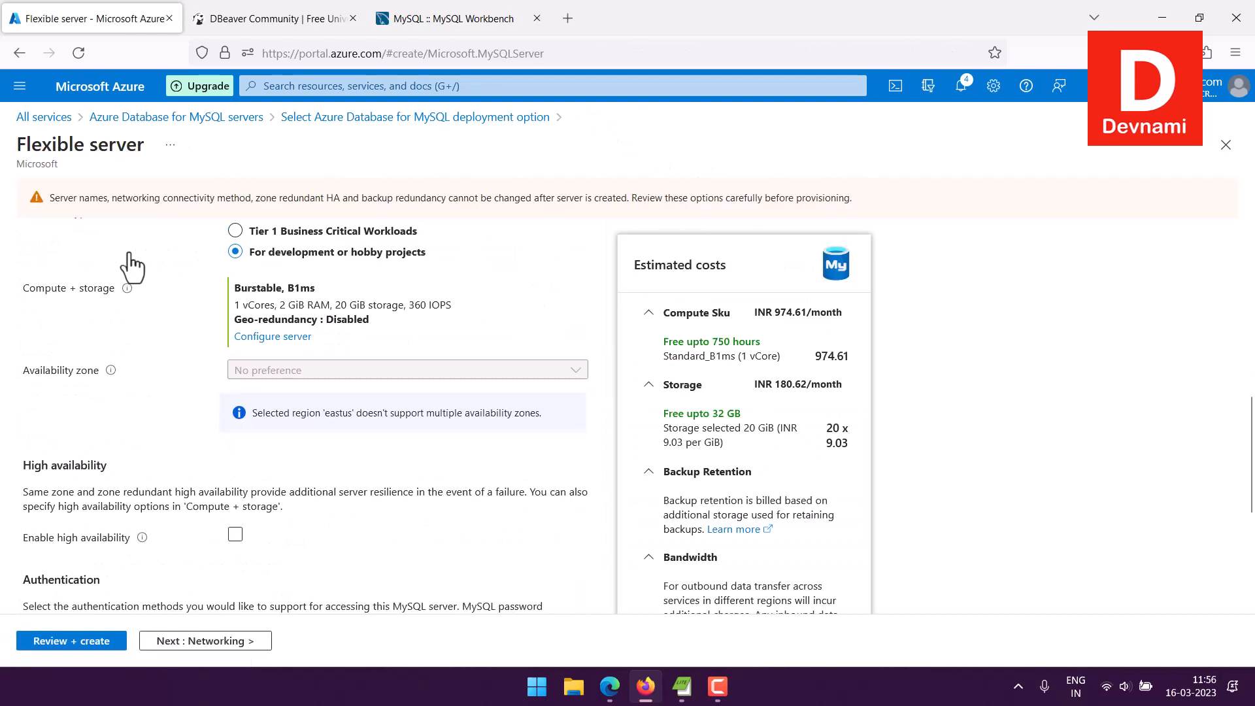
# Step: Examine the high availability and authentication settings, including the admin username and password fields, on the flexible server form
pyautogui.scroll(-2, 131, 265)
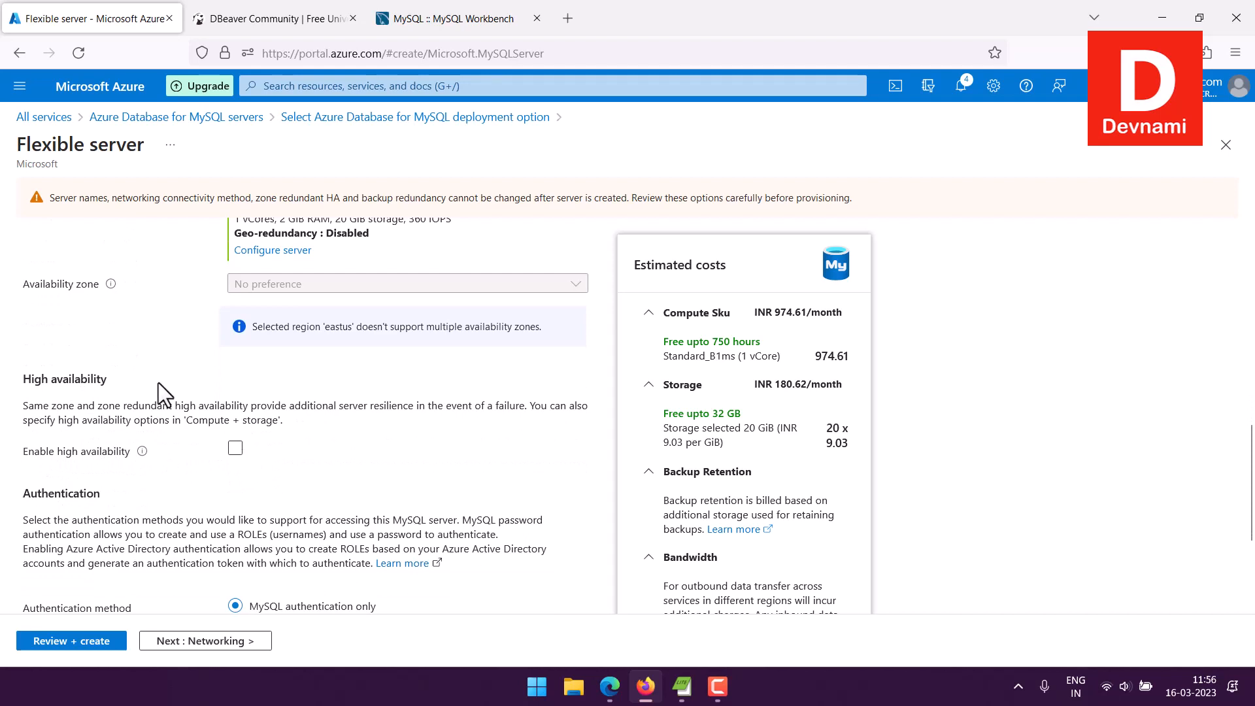
pyautogui.scroll(2, 157, 378)
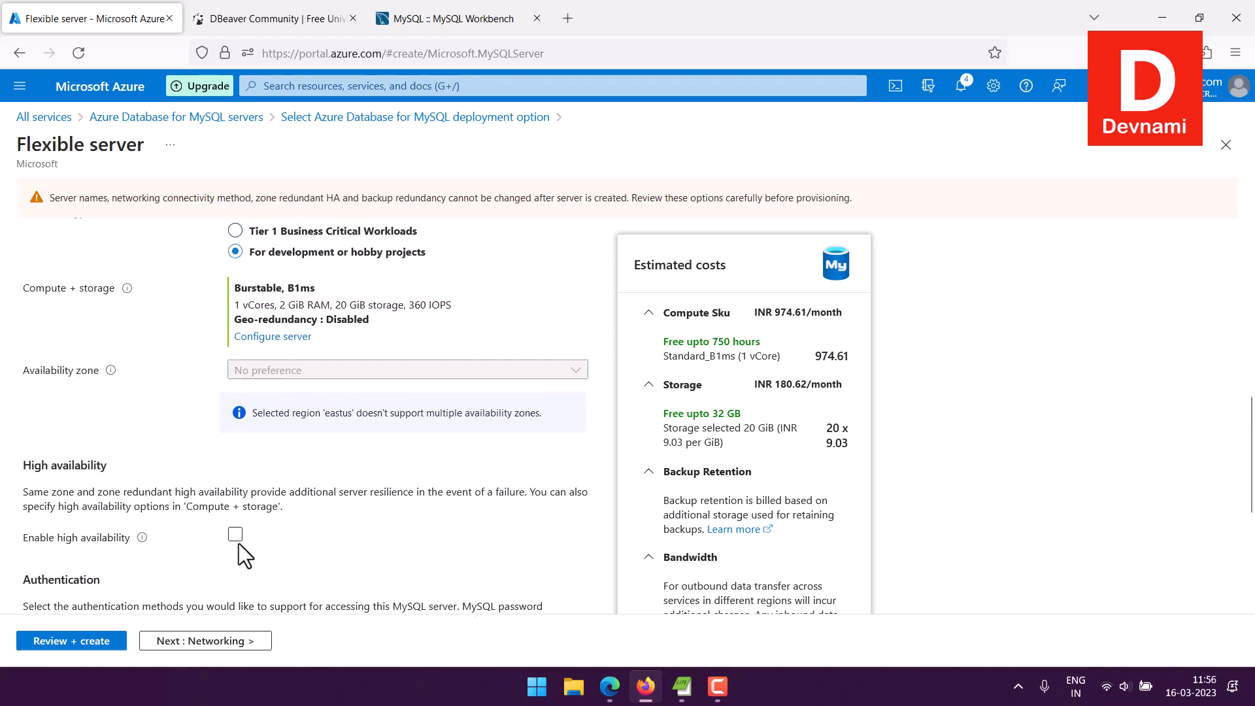
pyautogui.scroll(-4, 124, 458)
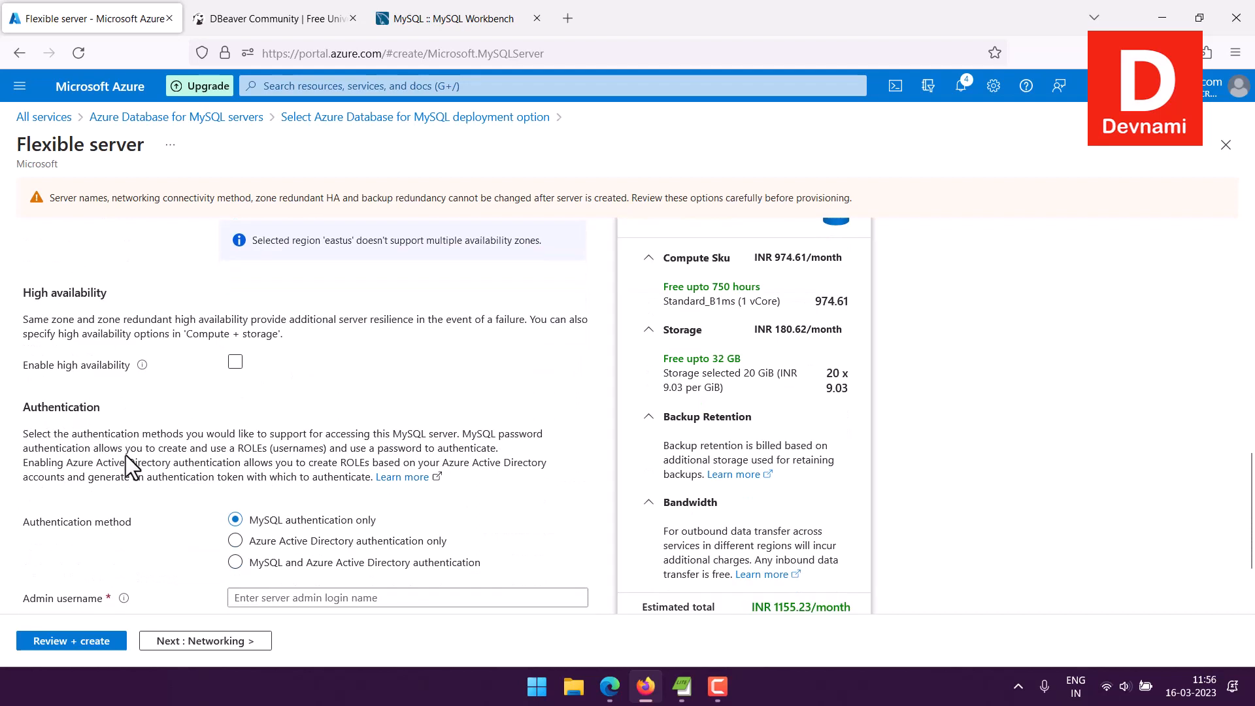
pyautogui.scroll(-3, 165, 439)
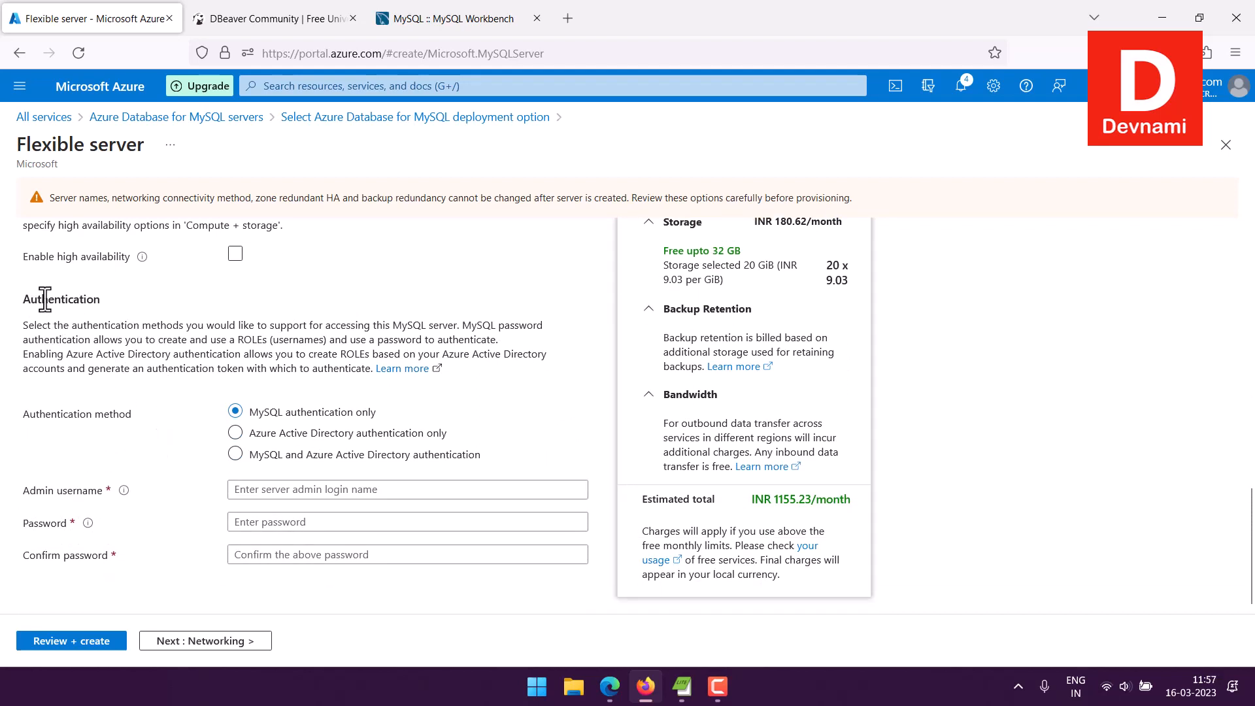
pyautogui.moveTo(72, 325); pyautogui.dragTo(357, 339)
pyautogui.click(468, 356)
pyautogui.click(249, 496)
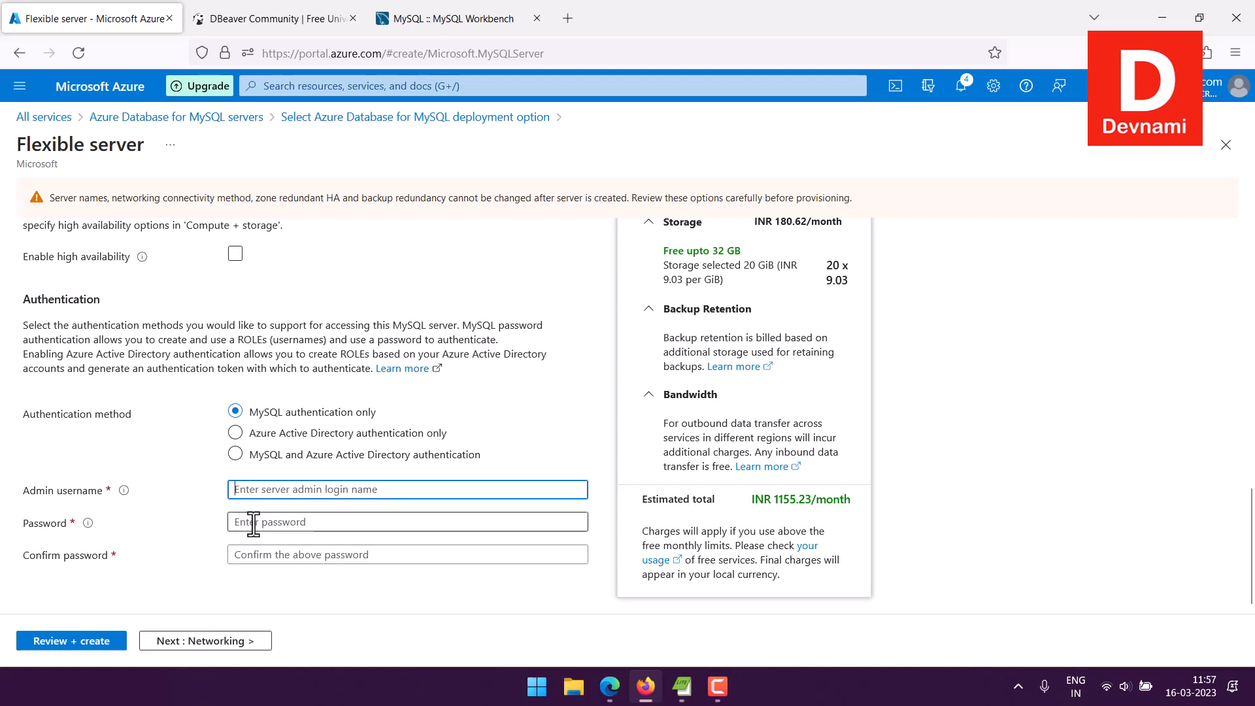
pyautogui.click(253, 523)
pyautogui.click(253, 553)
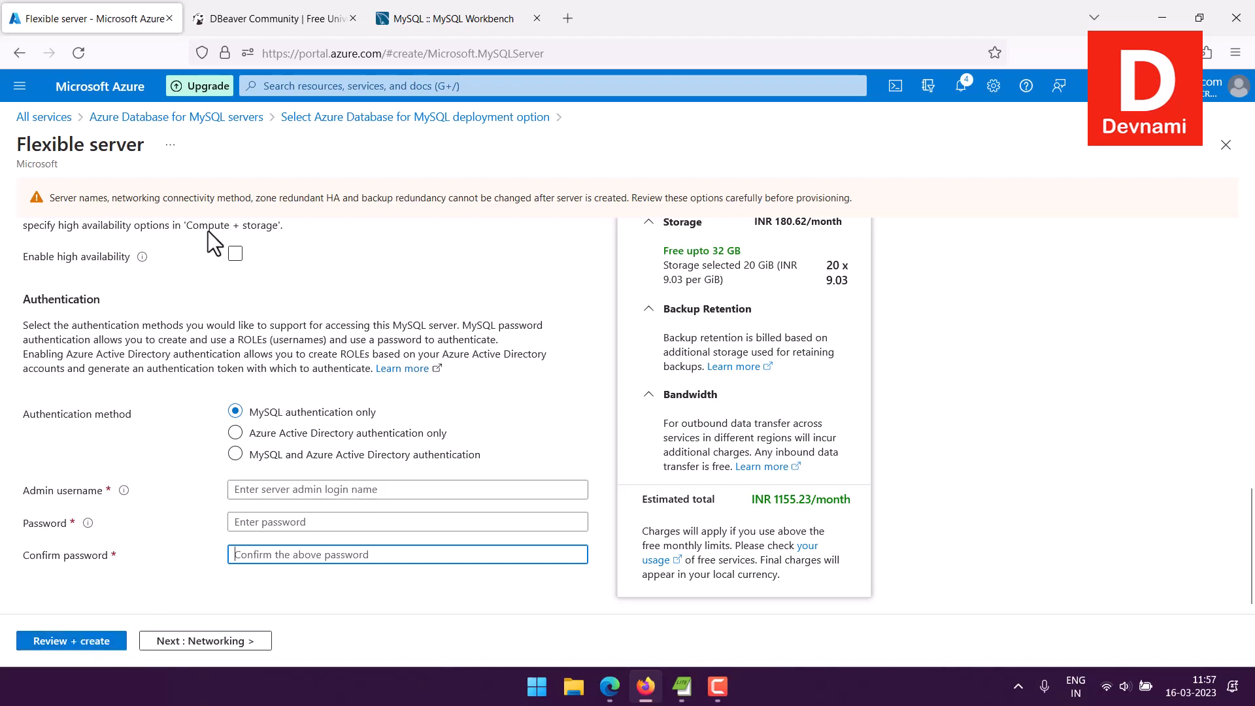
# Step: Return to the MySQL servers list and open the mysqldevdb server with the list collapsed
pyautogui.click(175, 120)
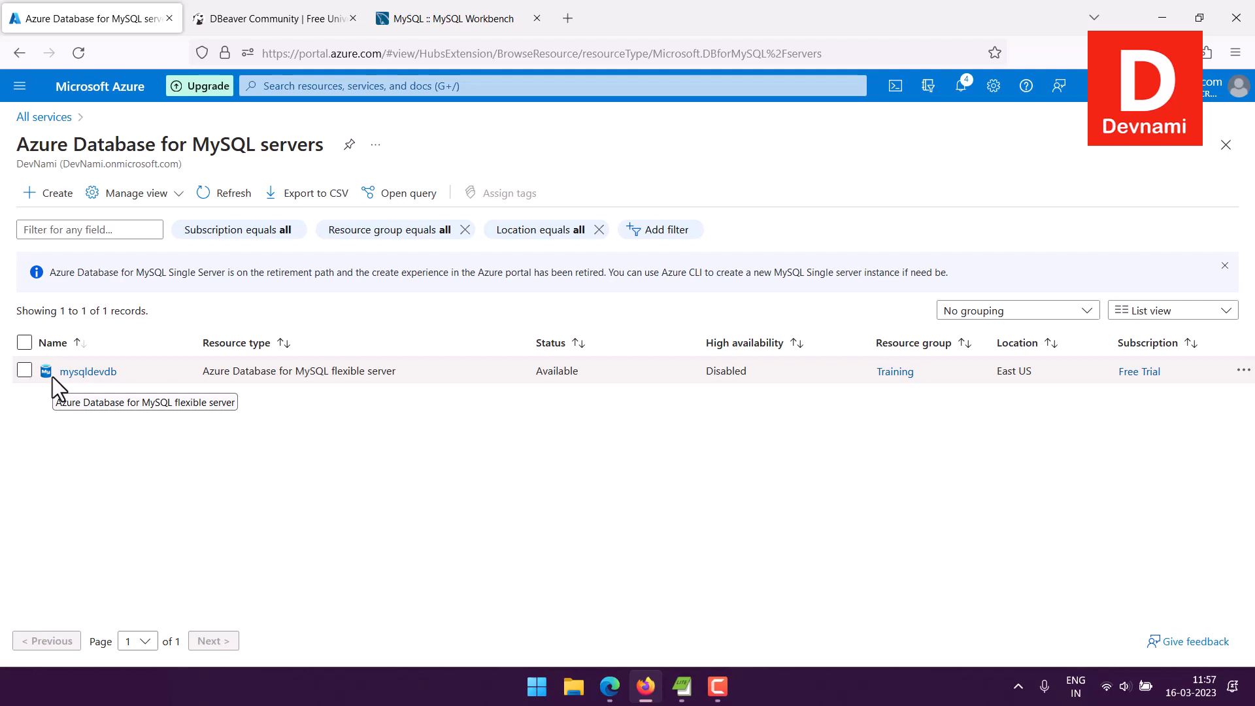
pyautogui.click(92, 373)
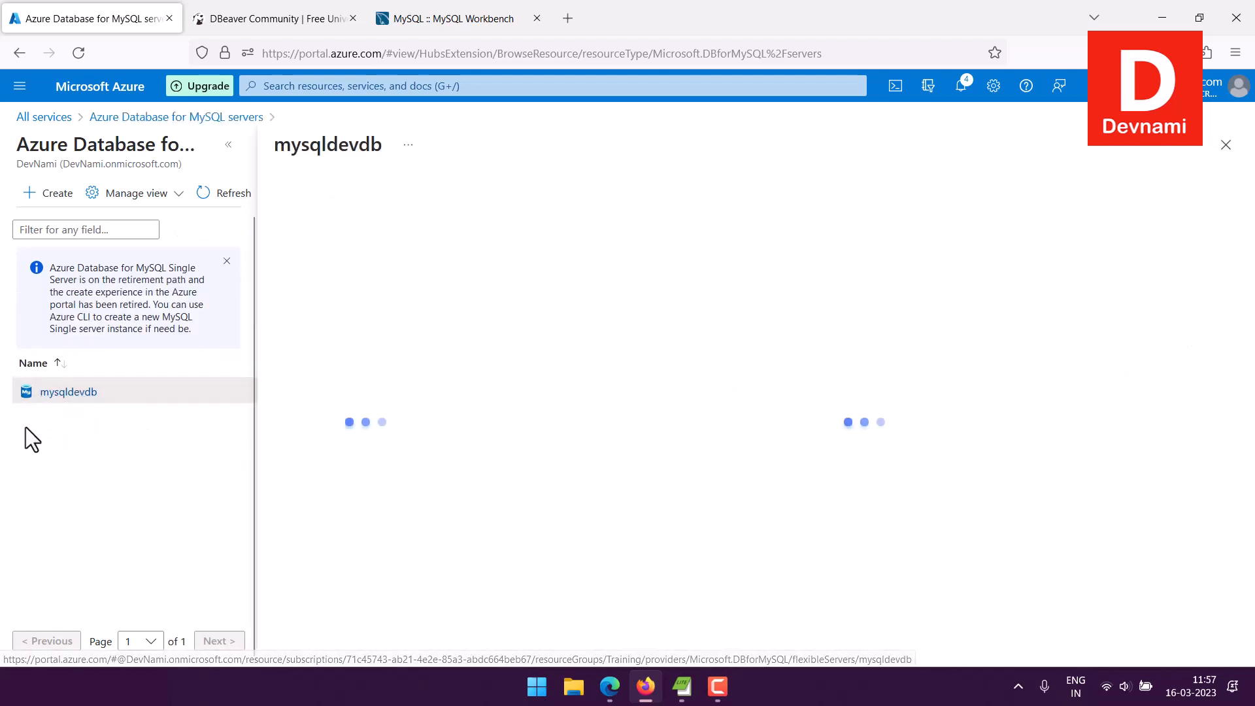
pyautogui.click(228, 144)
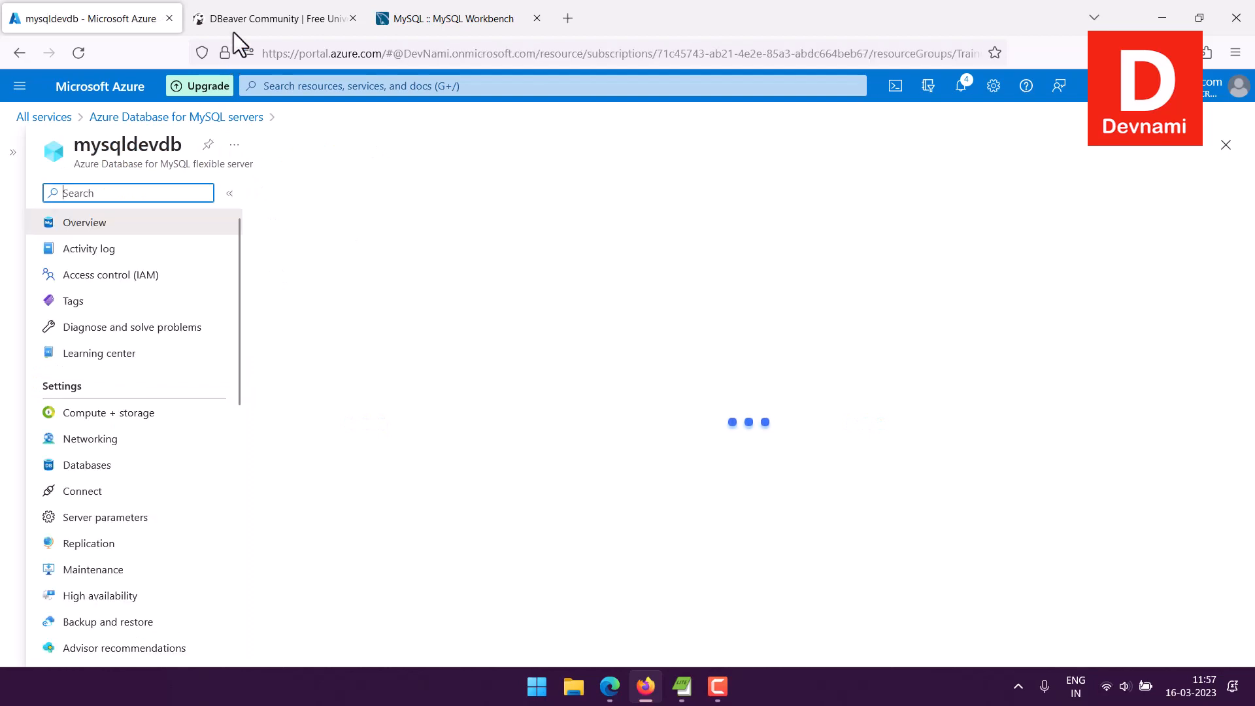
# Step: View the DBeaver and MySQL Workbench web pages, and check the admin login name in the mysqldevdb overview
pyautogui.click(259, 20)
pyautogui.click(429, 21)
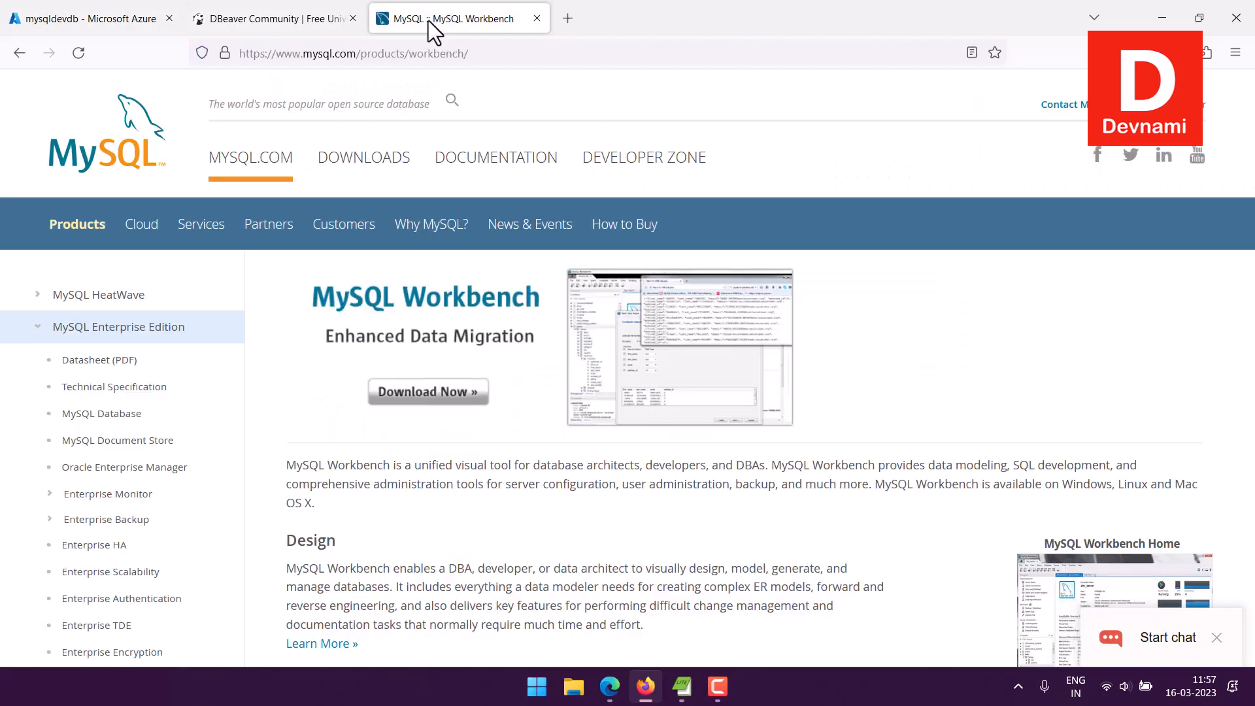
pyautogui.click(117, 30)
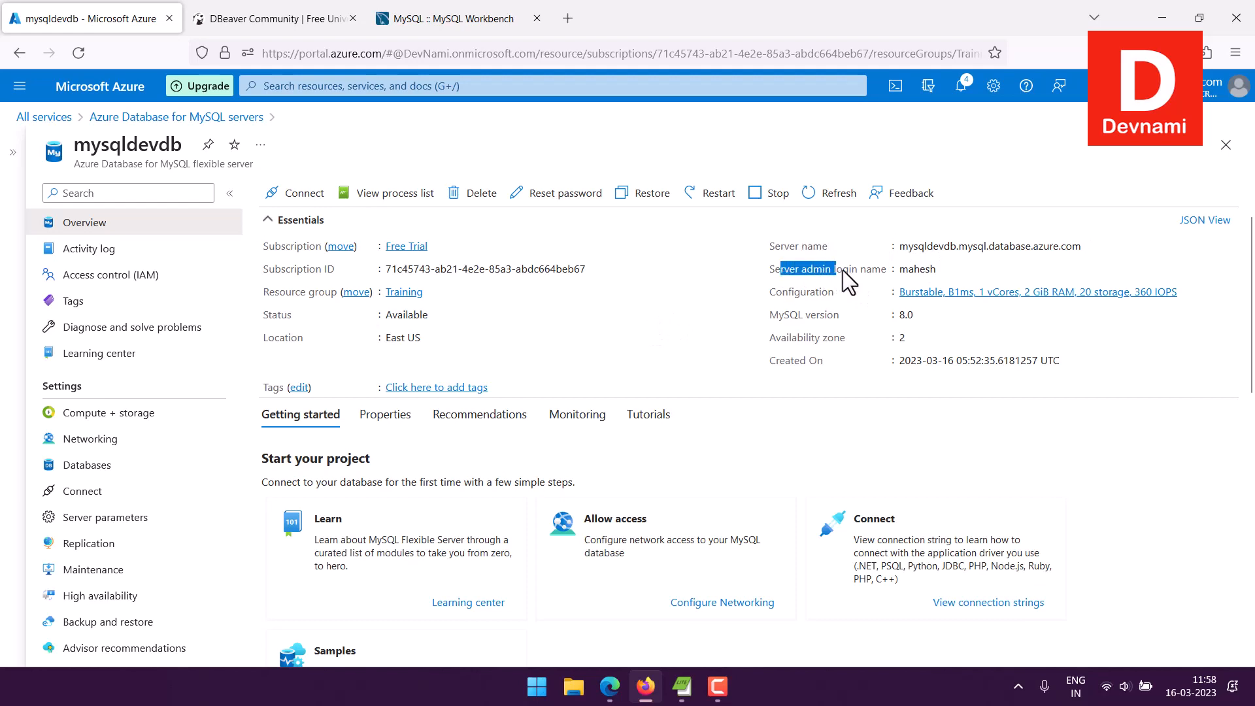
pyautogui.moveTo(842, 269); pyautogui.dragTo(872, 274)
pyautogui.click(872, 274)
# Step: Examine the network connectivity and firewall rules of mysqldevdb, and return to its overview
pyautogui.click(83, 444)
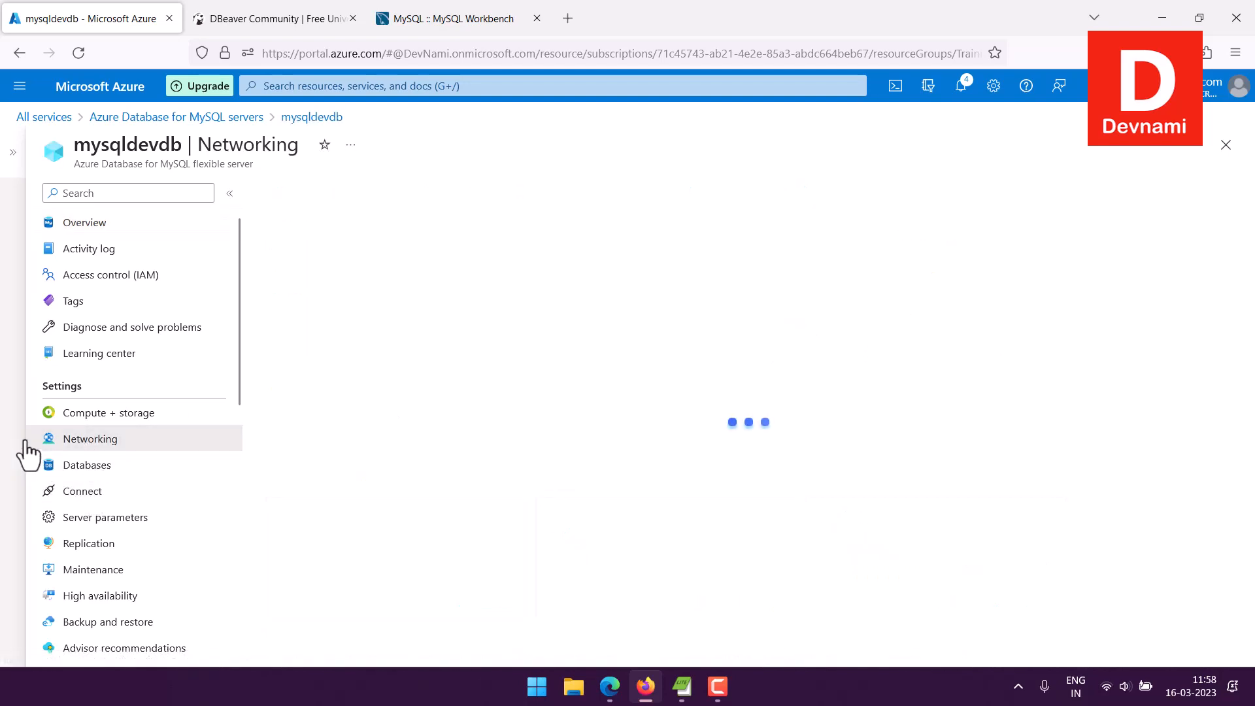
pyautogui.scroll(-2, 480, 435)
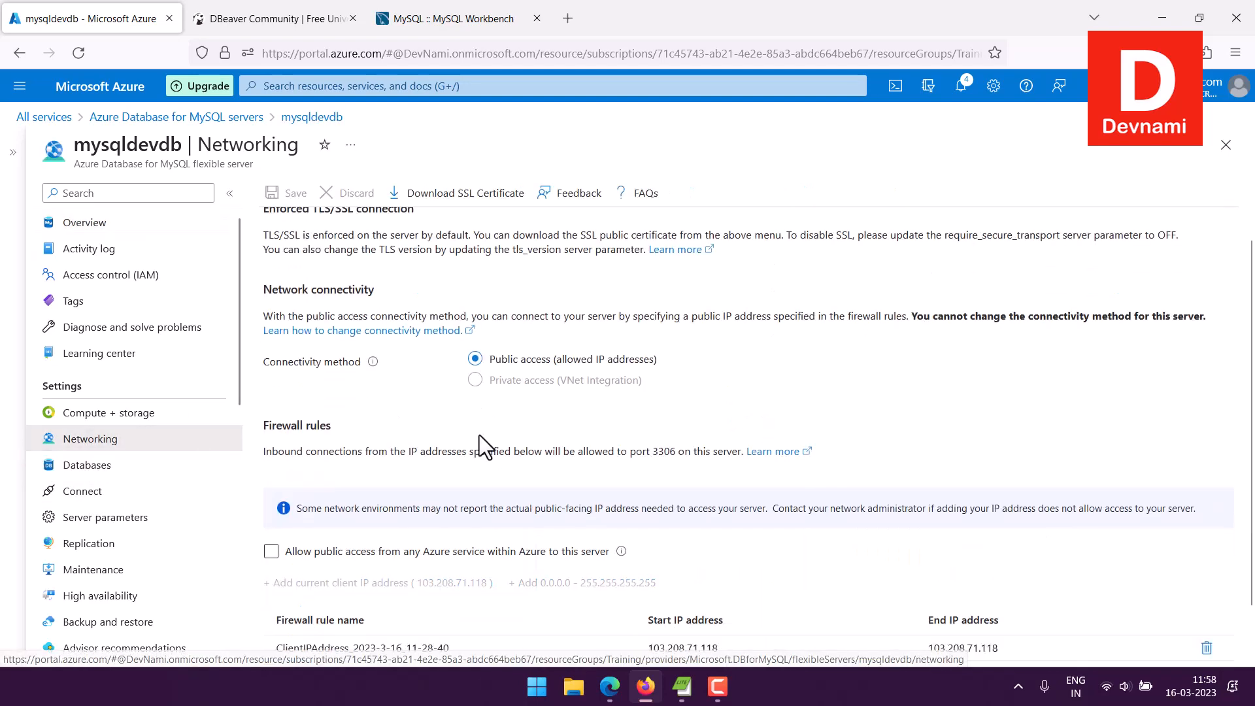
pyautogui.click(444, 613)
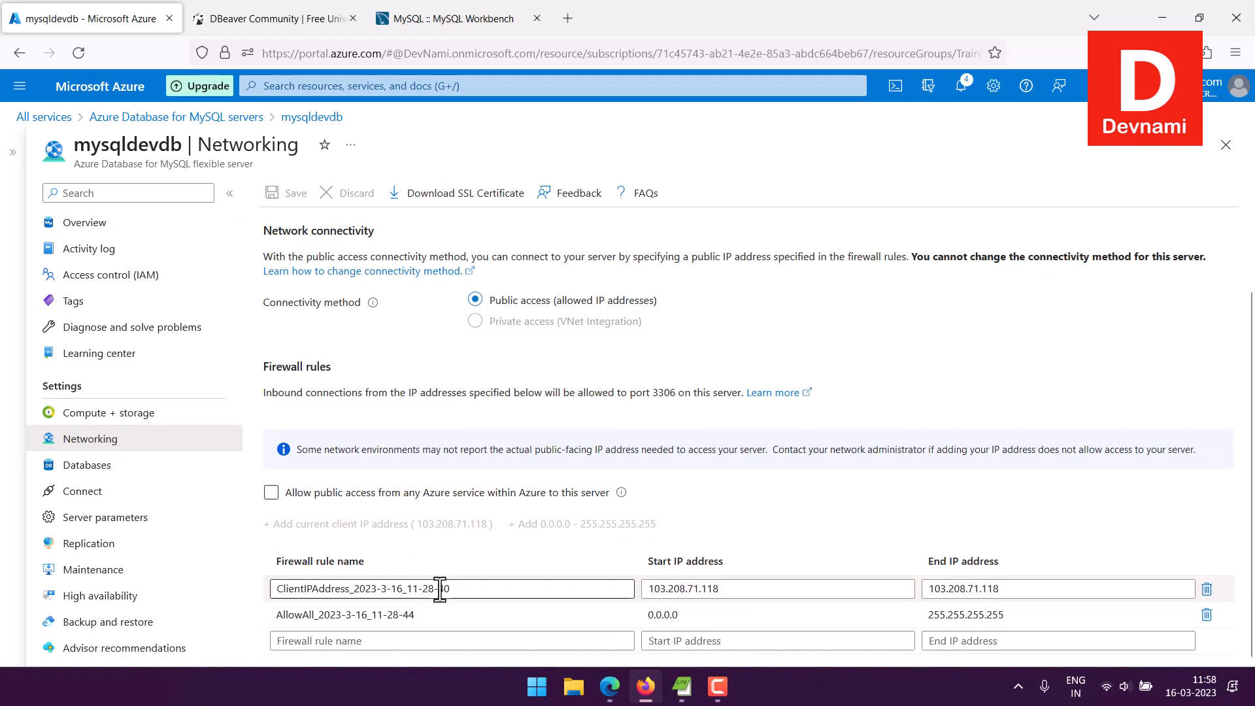
pyautogui.scroll(2, 813, 351)
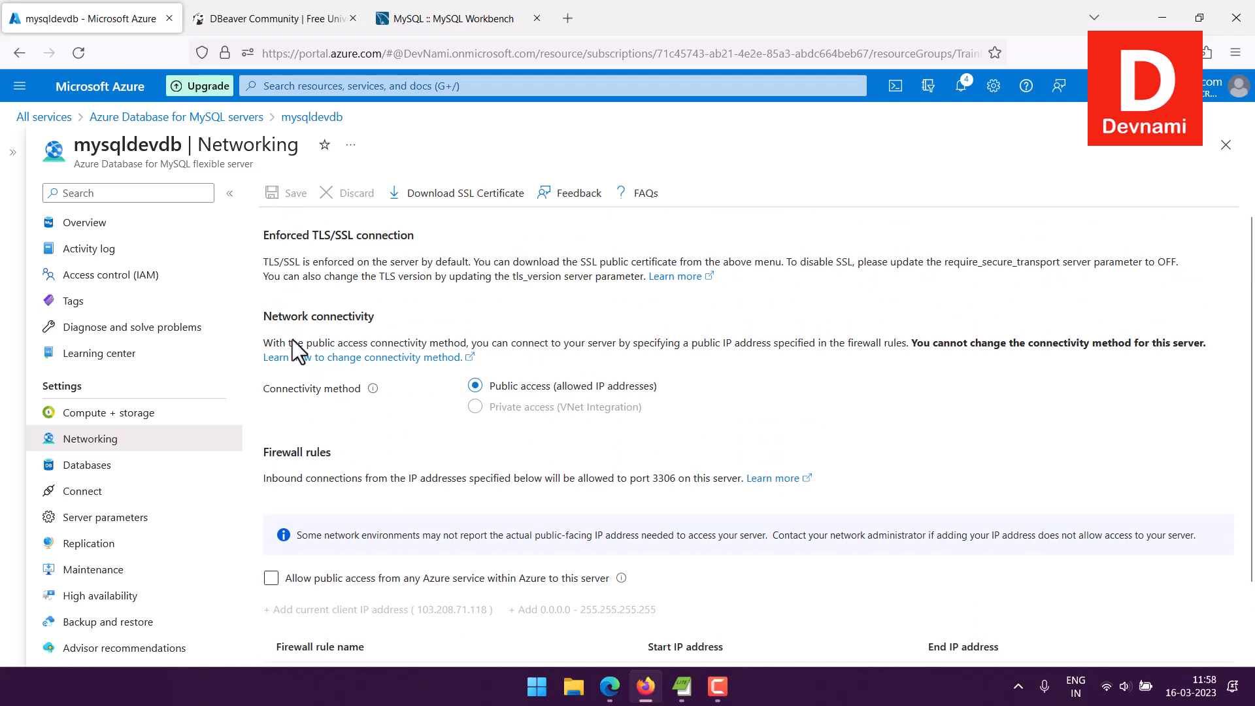
pyautogui.click(84, 222)
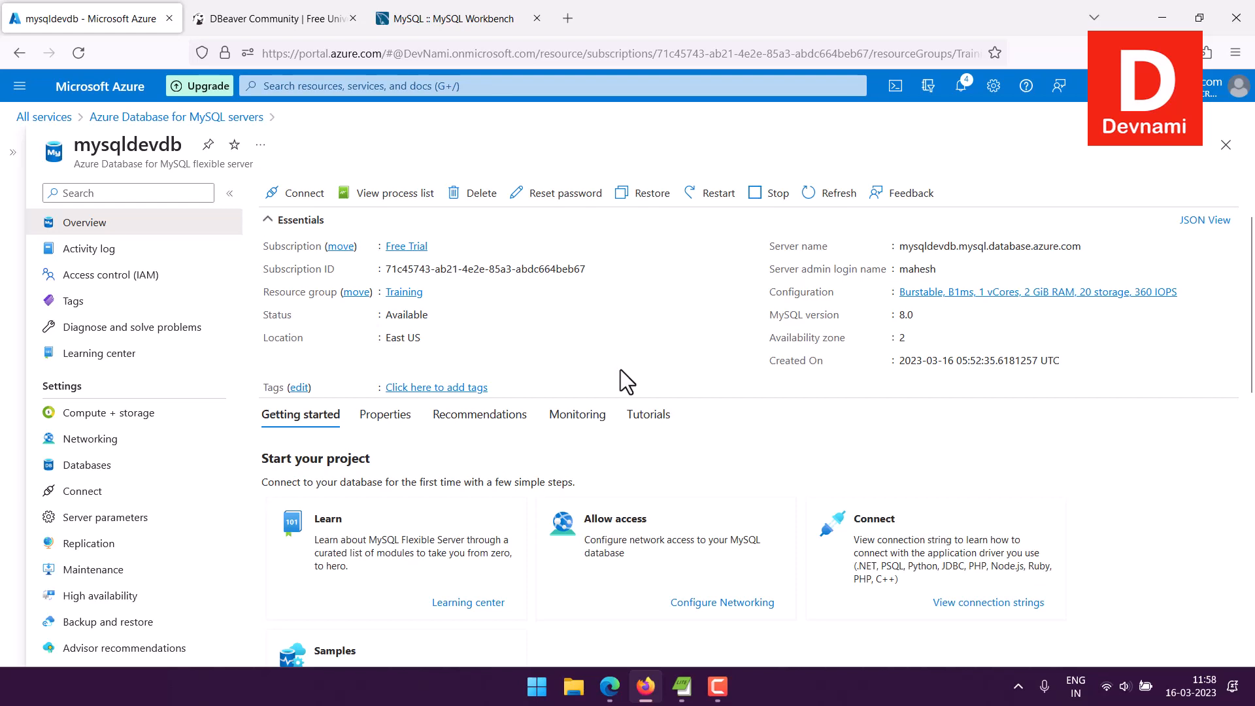
# Step: Launch Azure Data Studio and switch to its welcome page
pyautogui.click(537, 686)
pyautogui.click(521, 104)
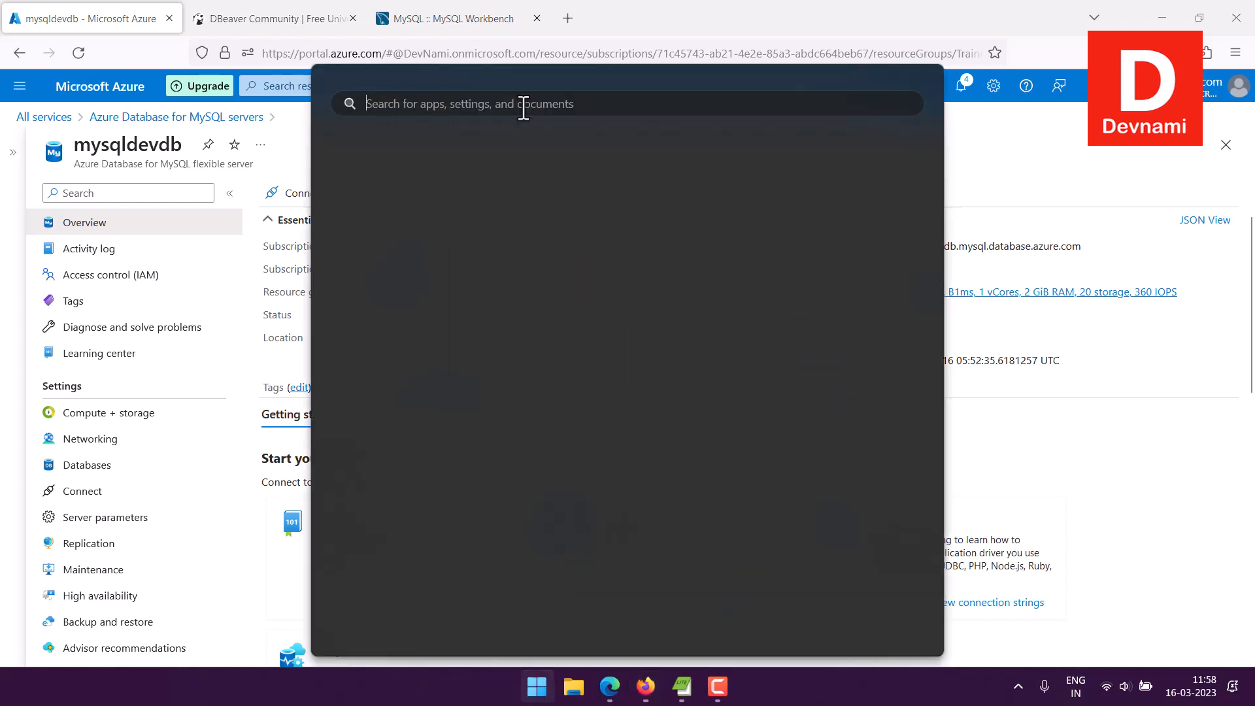
pyautogui.write('azure')
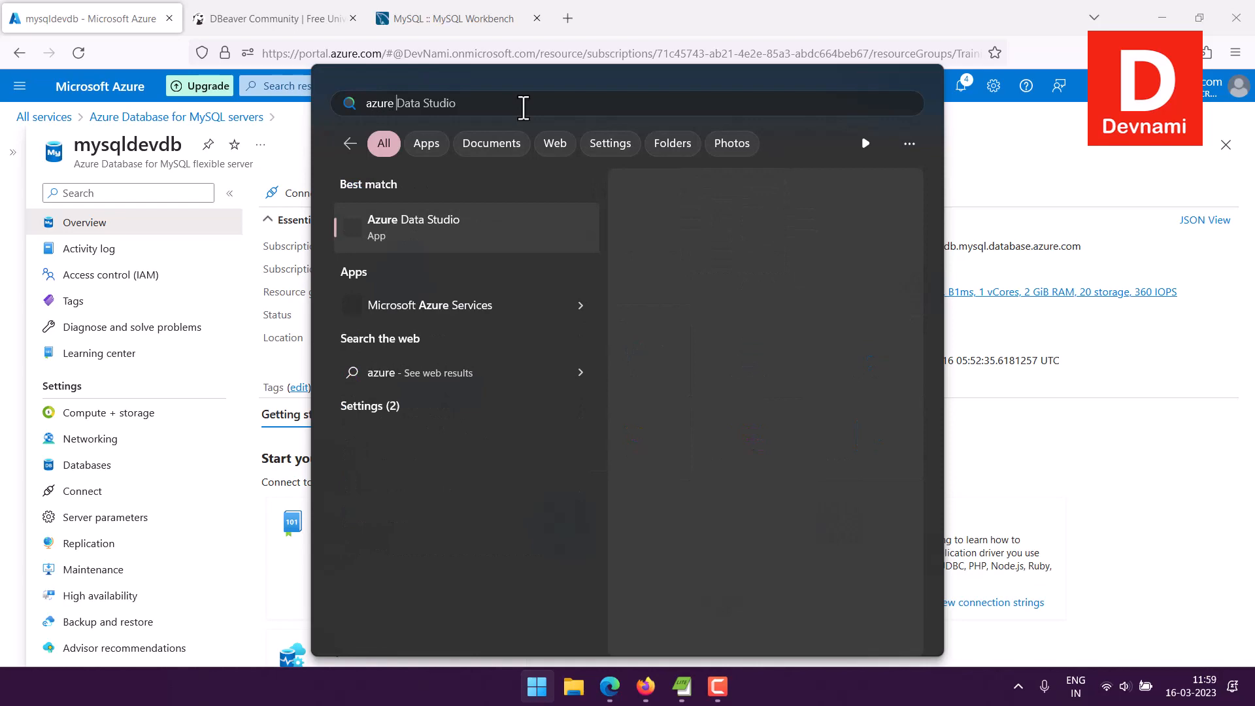
pyautogui.click(688, 348)
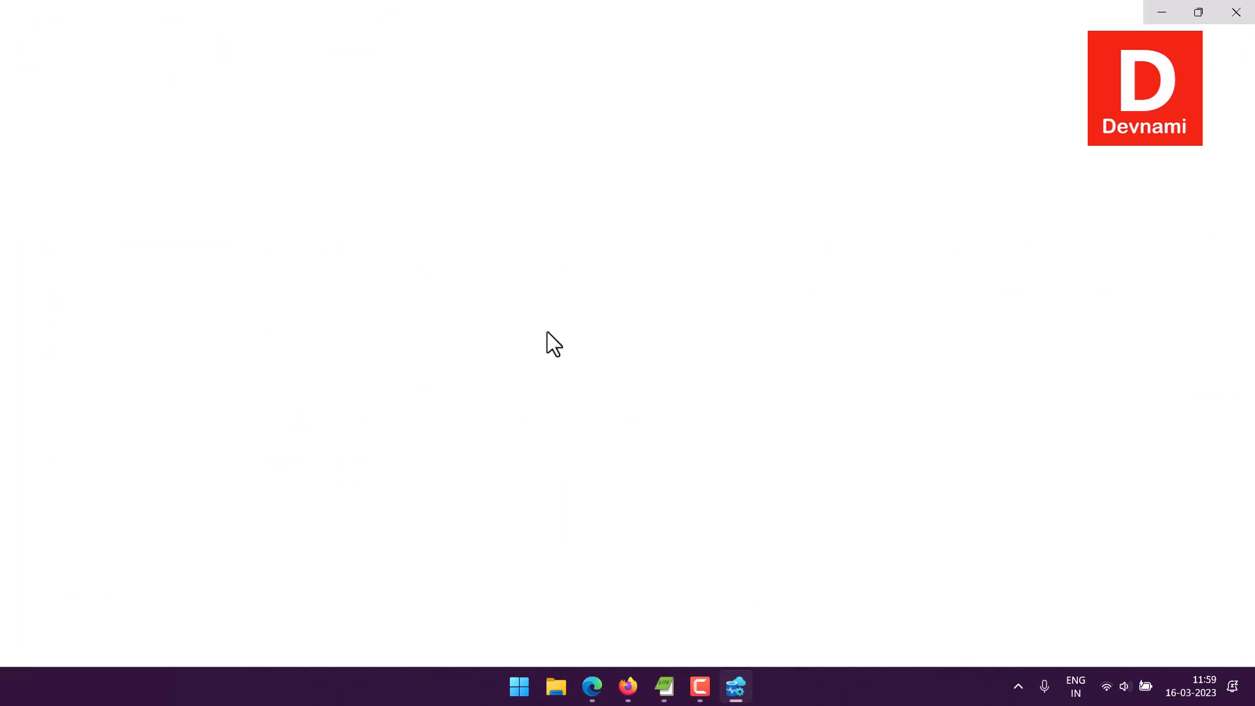
pyautogui.click(628, 687)
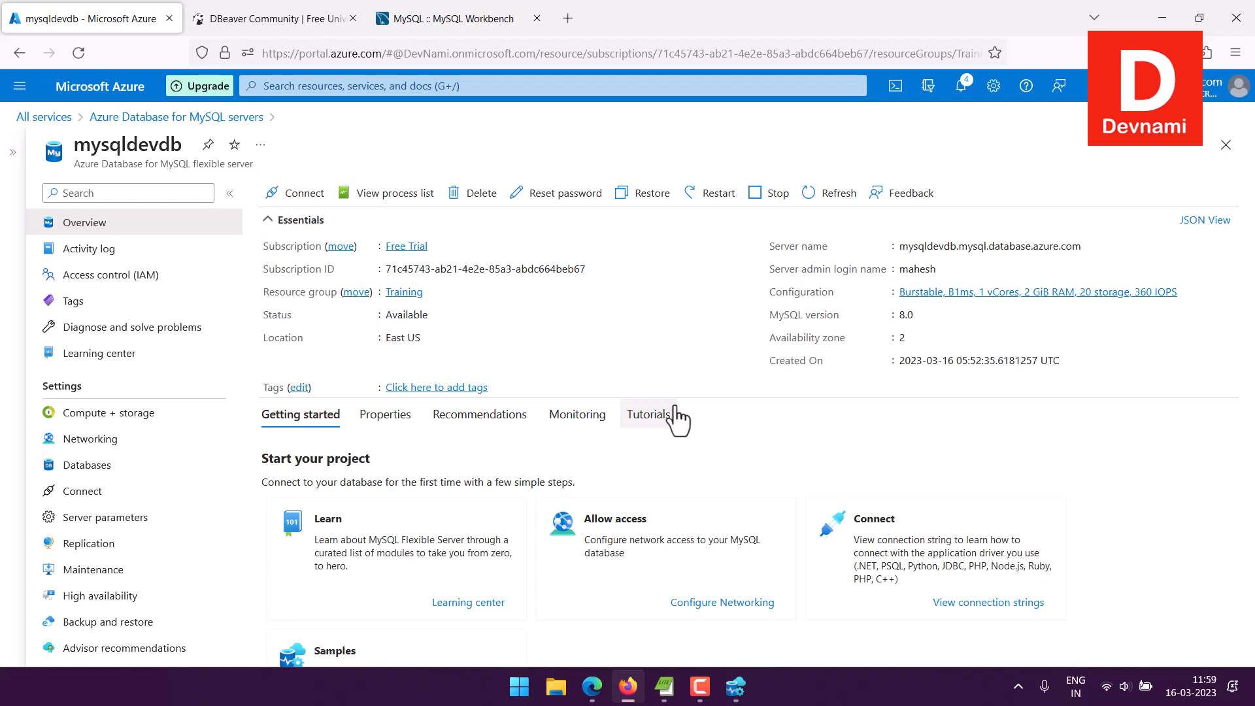
pyautogui.click(736, 686)
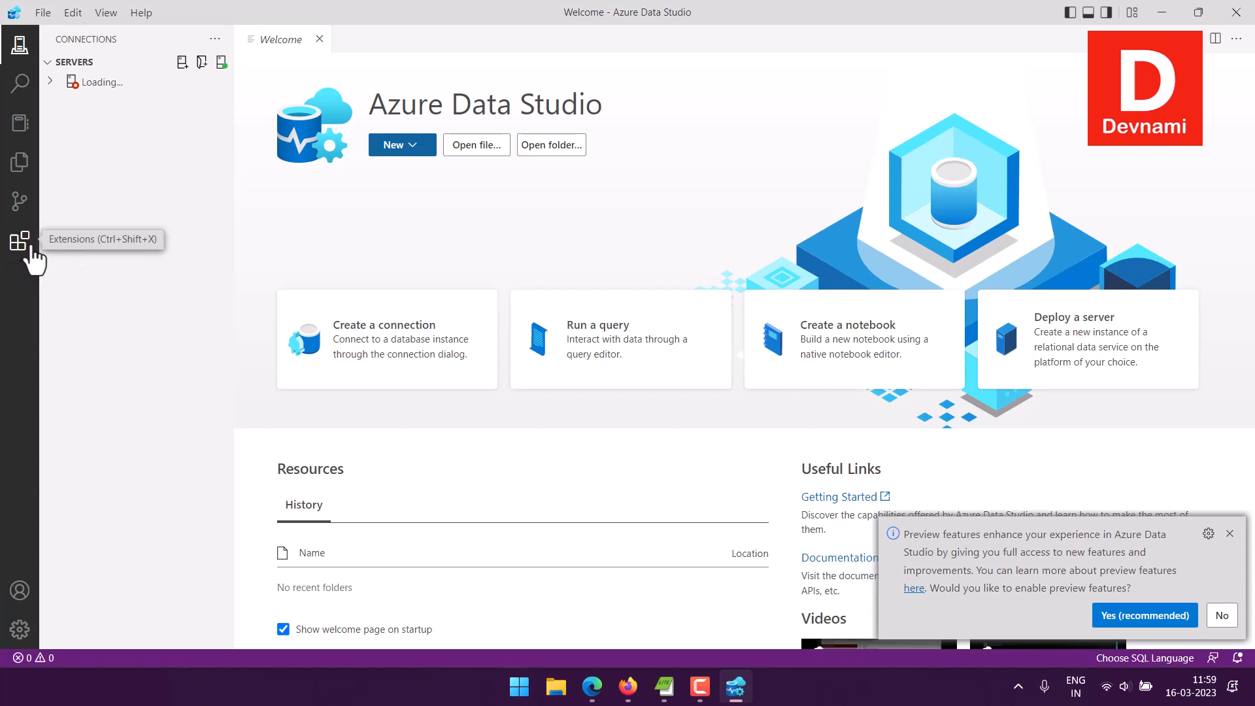
# Step: View the details of the installed MySQL extension and return to the server connections
pyautogui.click(27, 247)
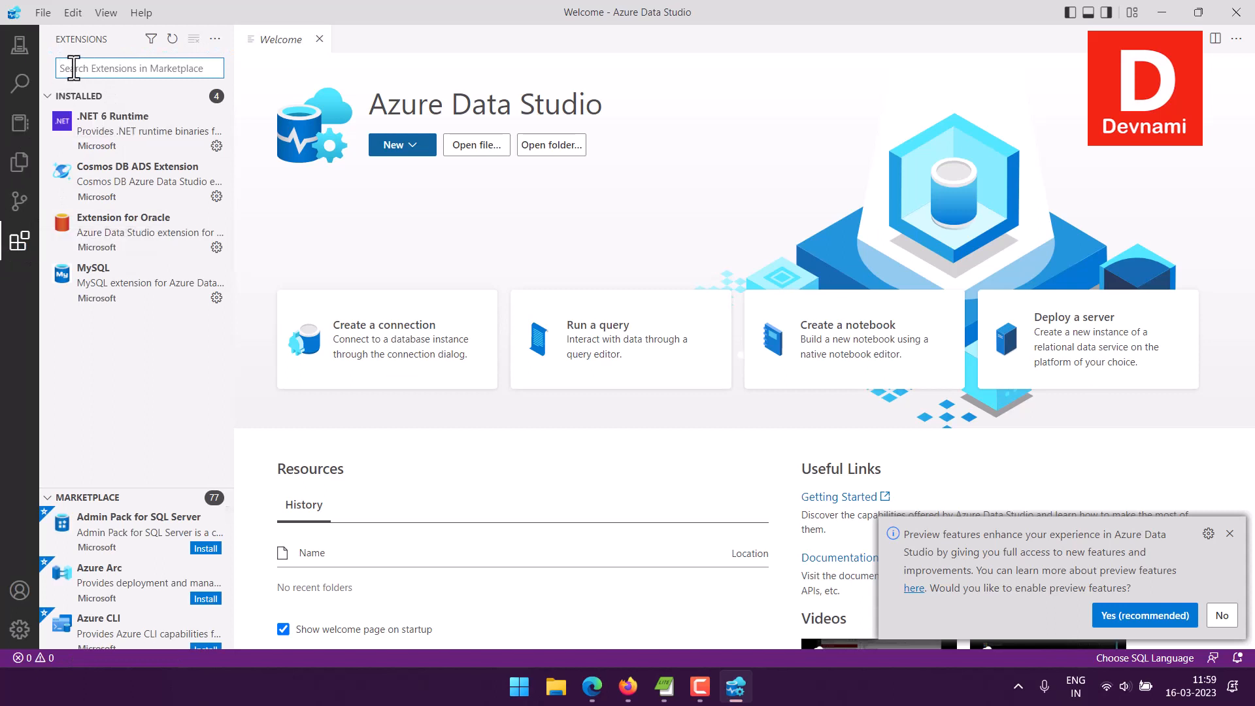
pyautogui.click(108, 291)
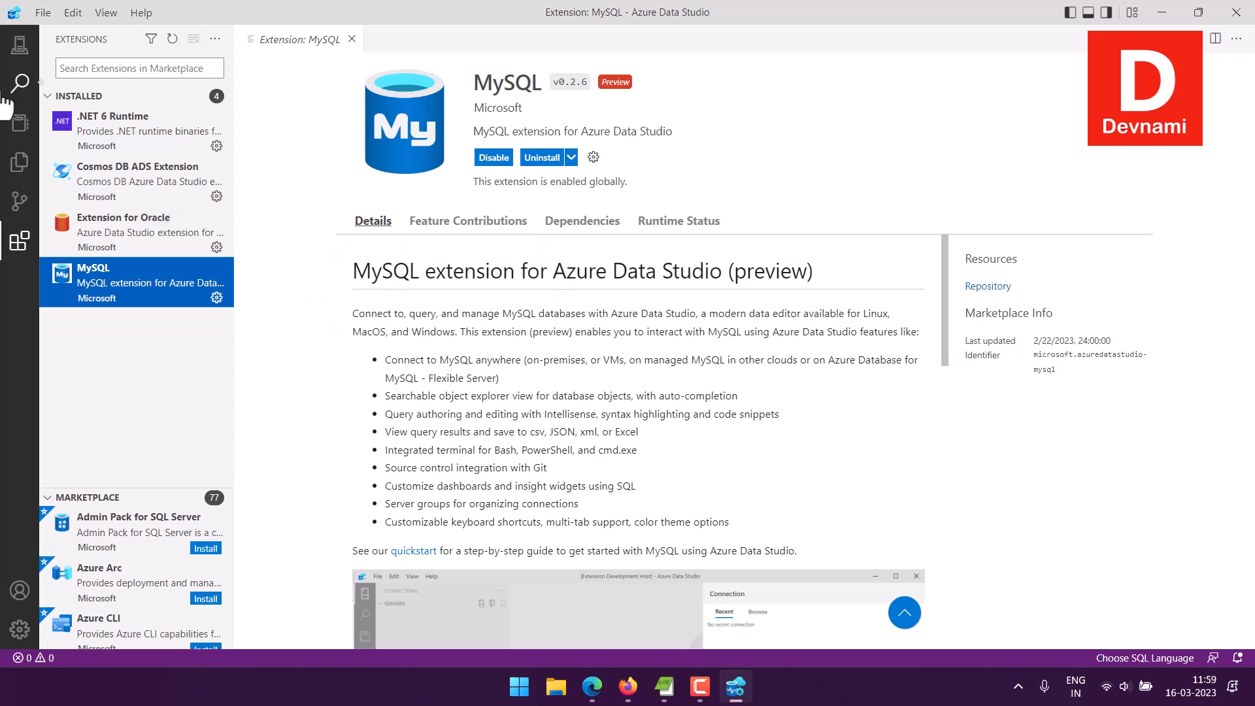
pyautogui.click(19, 47)
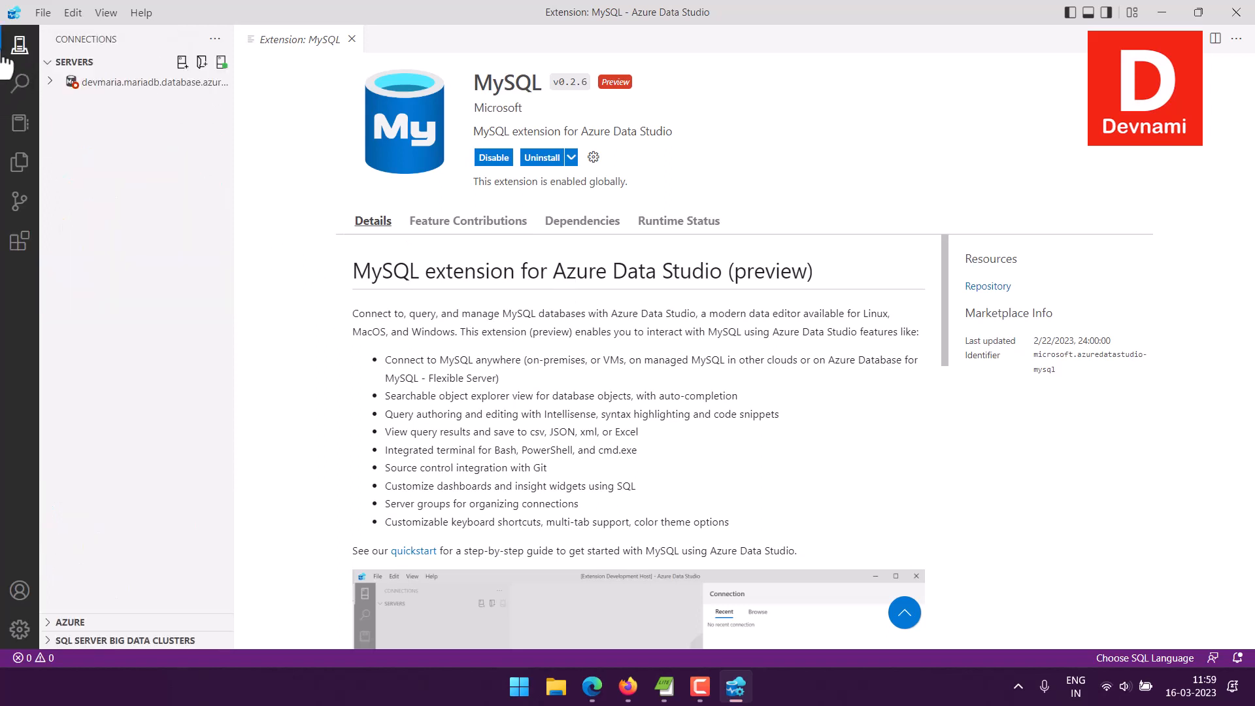
# Step: Delete the saved devmaria MariaDB server connection and close the MySQL extension page
pyautogui.rightClick(129, 84)
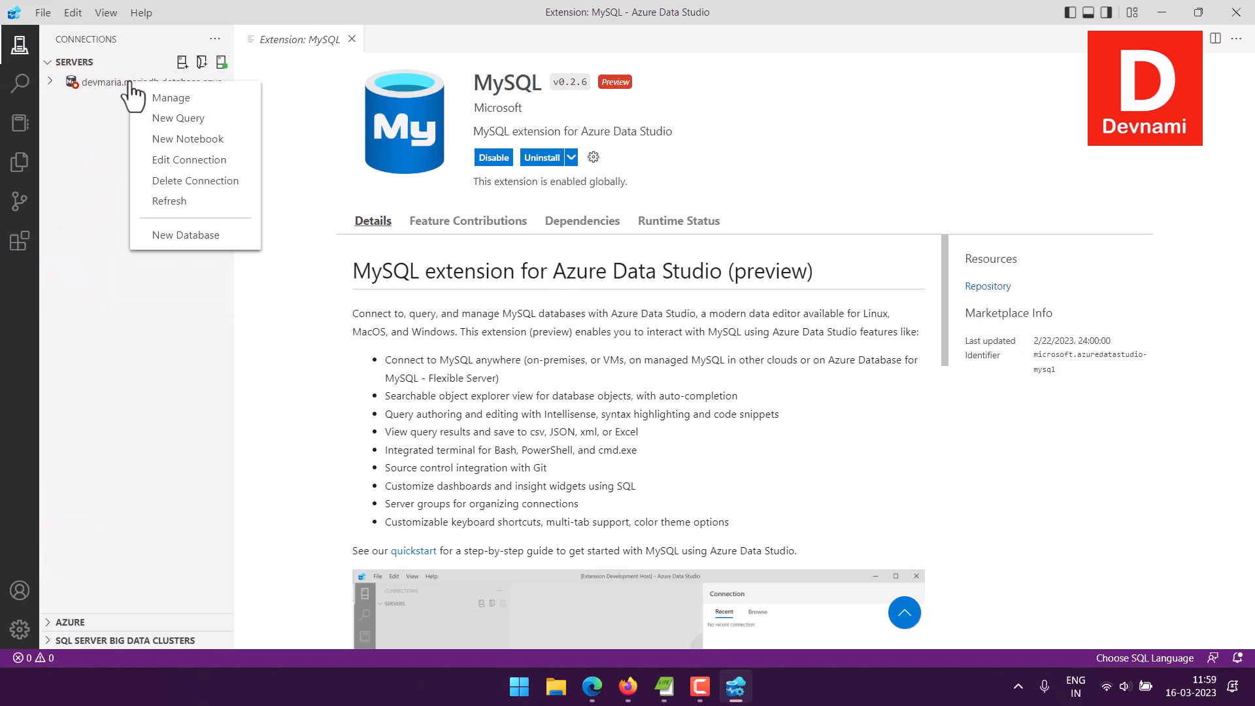
pyautogui.click(171, 201)
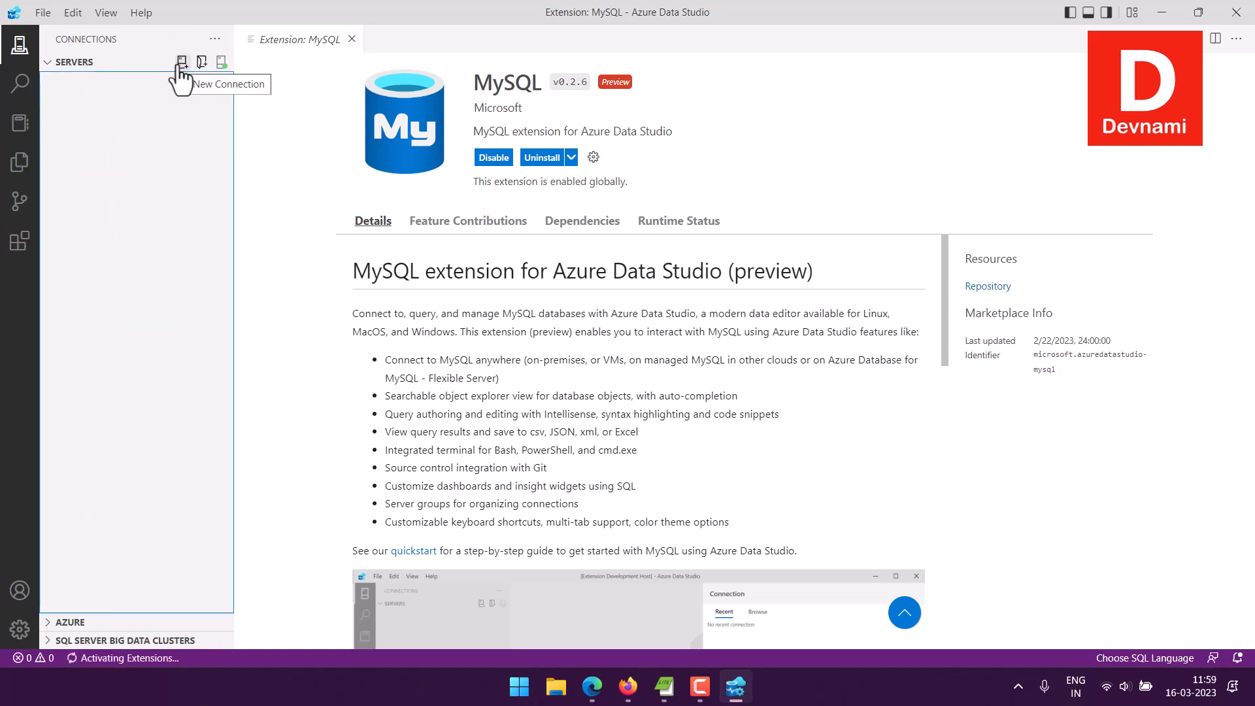
pyautogui.click(352, 39)
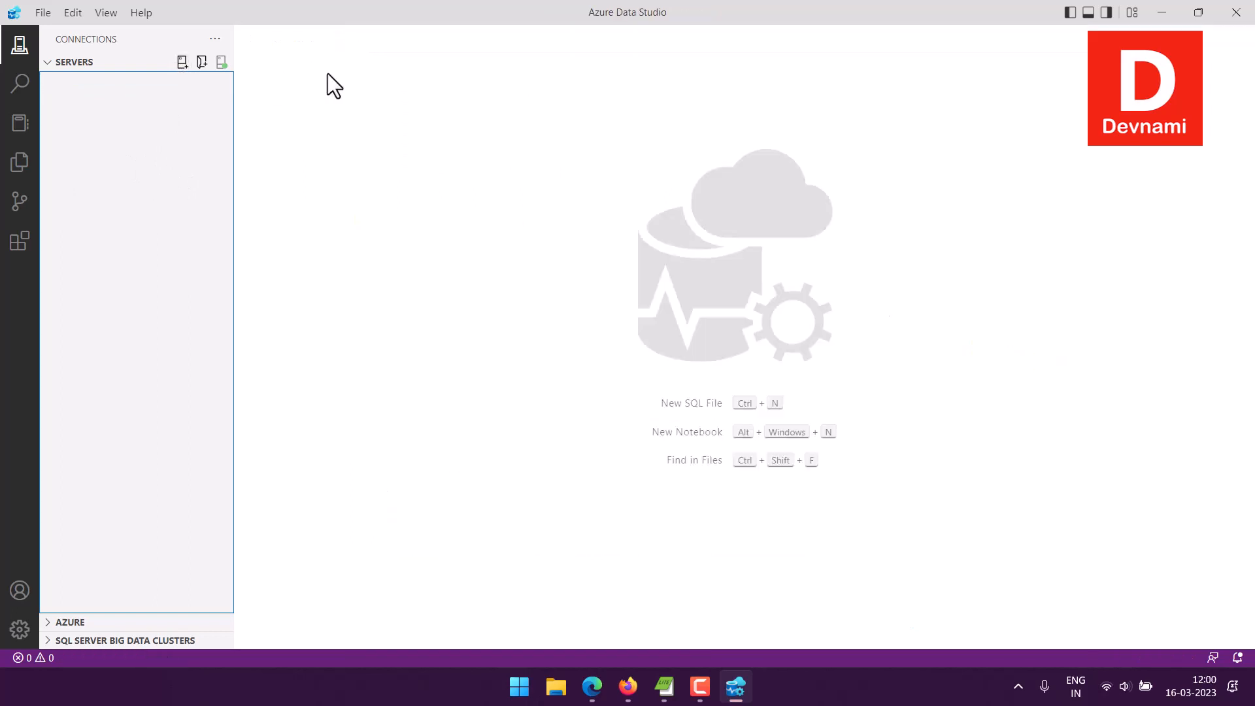
# Step: Start a new connection and clear the list of recent connections
pyautogui.click(183, 65)
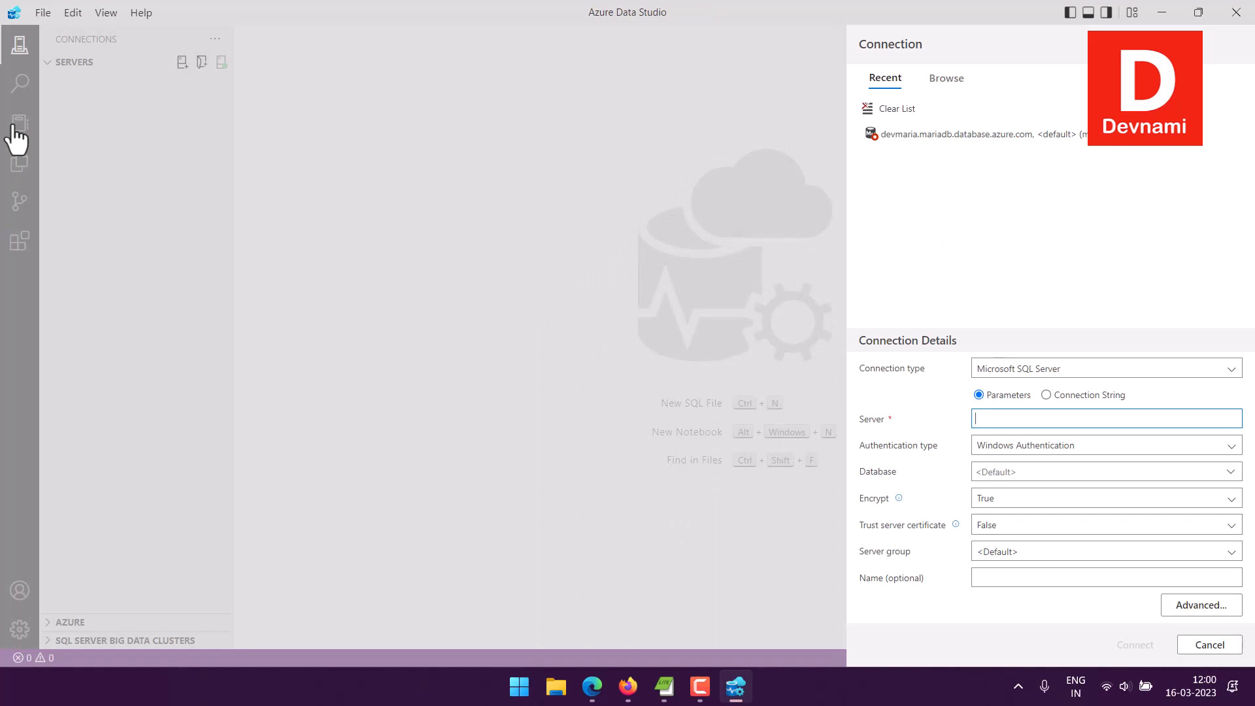
pyautogui.click(880, 109)
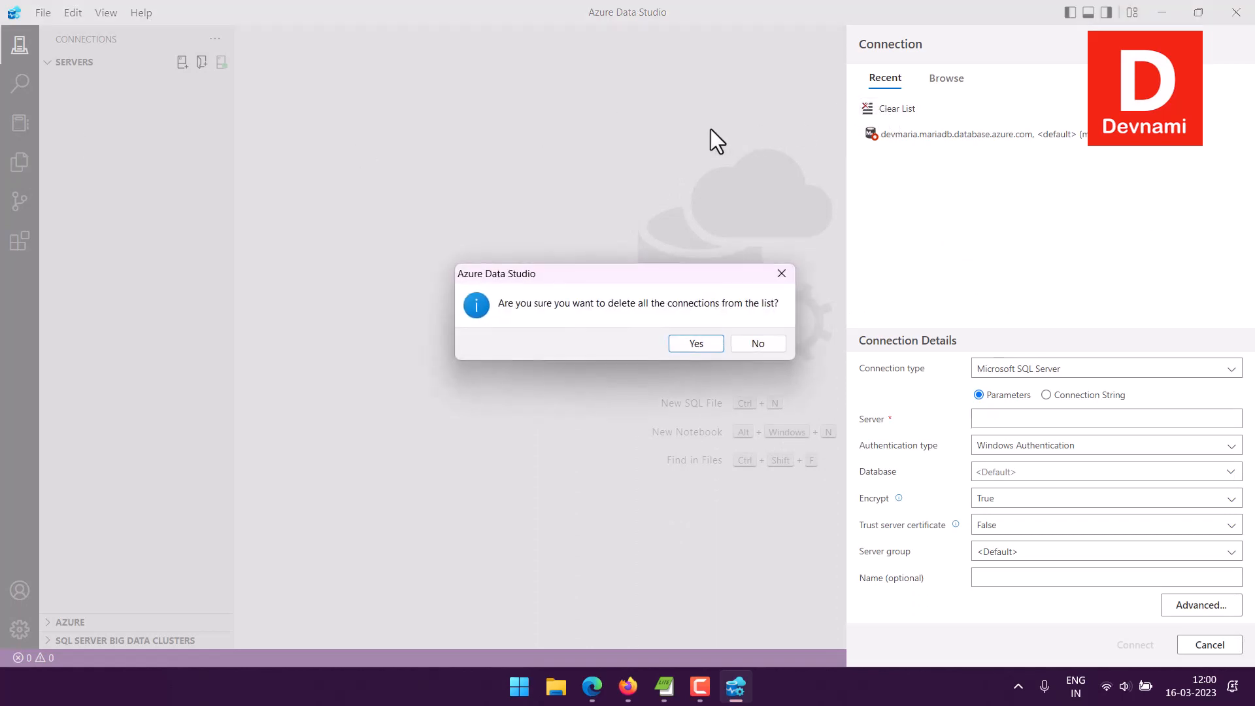
pyautogui.click(693, 344)
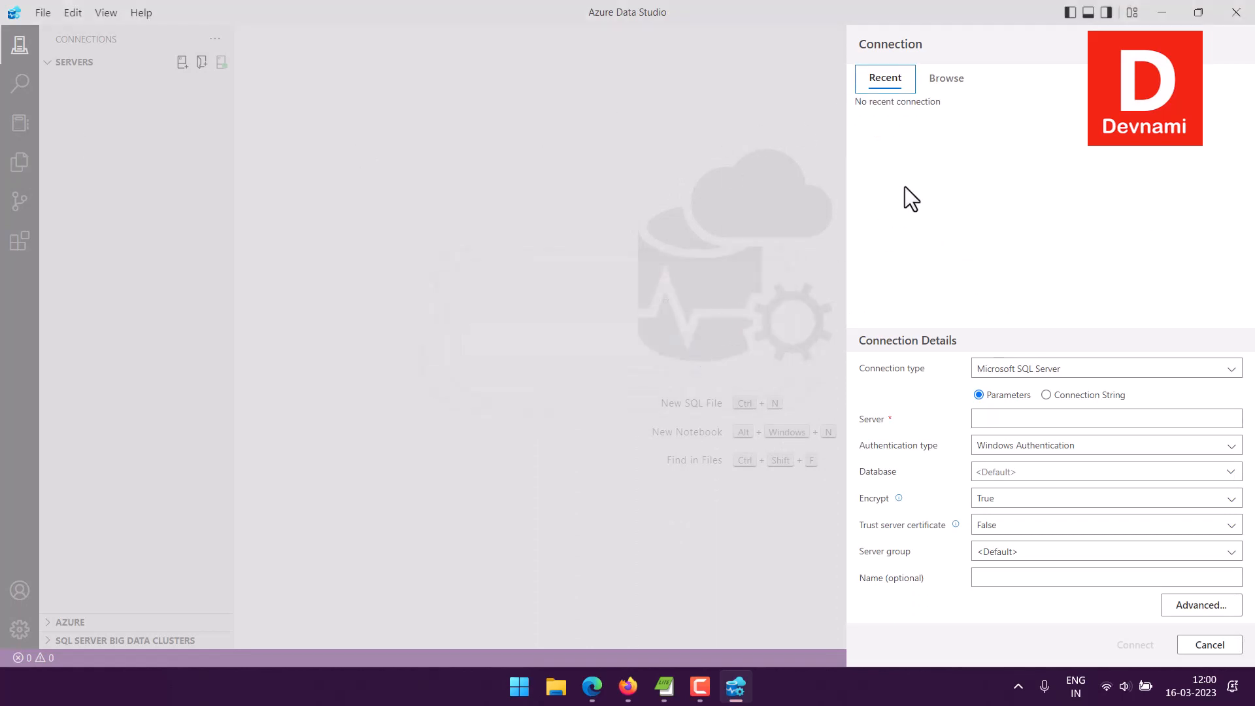
# Step: Browse the saved connections, filter them by "azure", and clear the filter
pyautogui.click(940, 80)
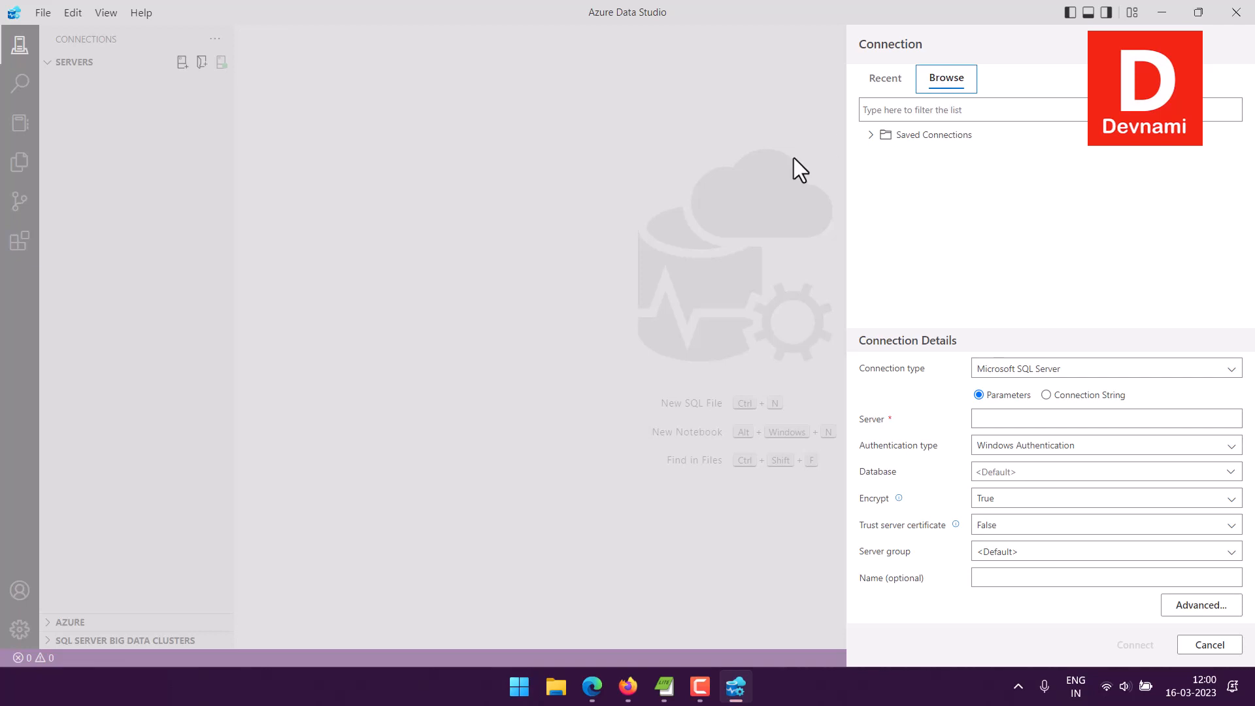
pyautogui.click(872, 136)
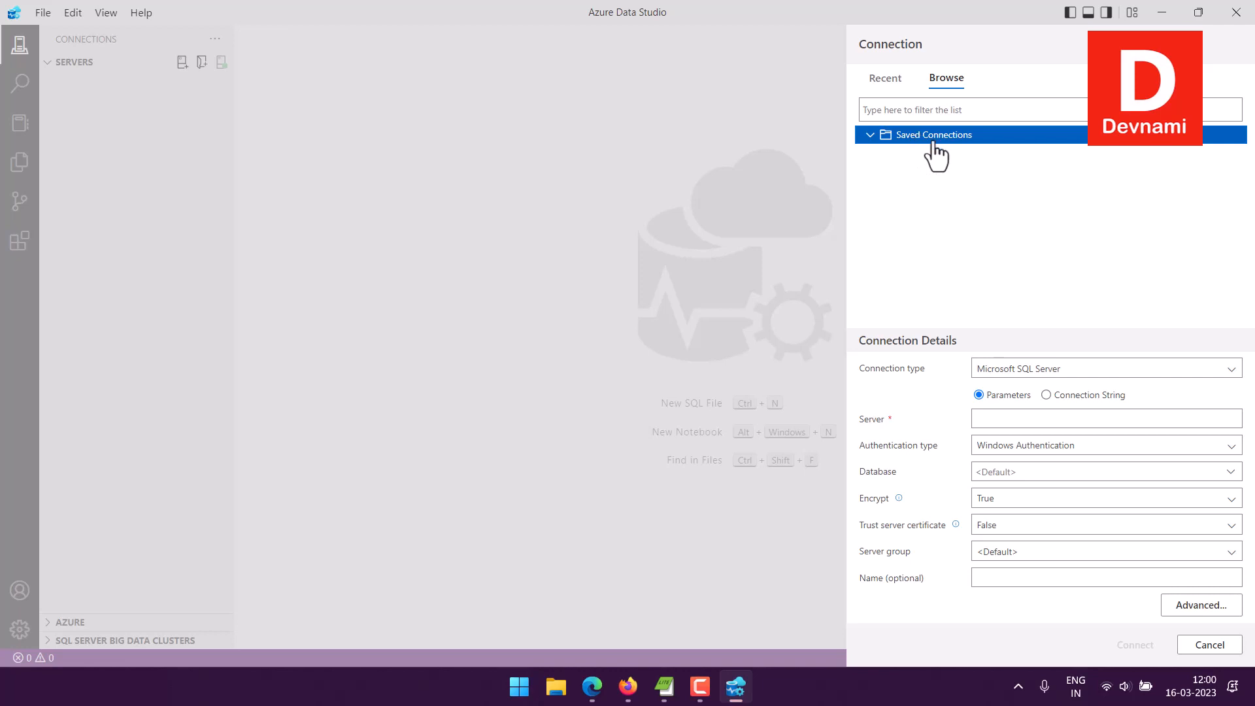
pyautogui.click(895, 109)
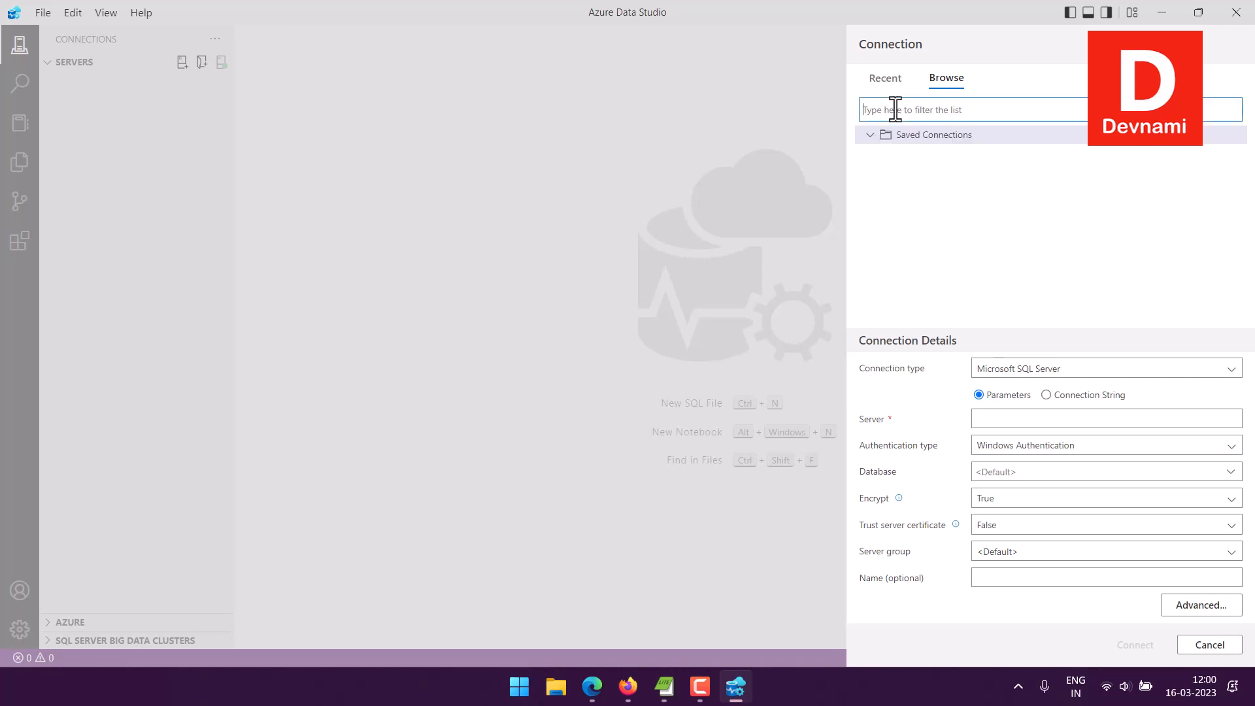
pyautogui.write('azure')
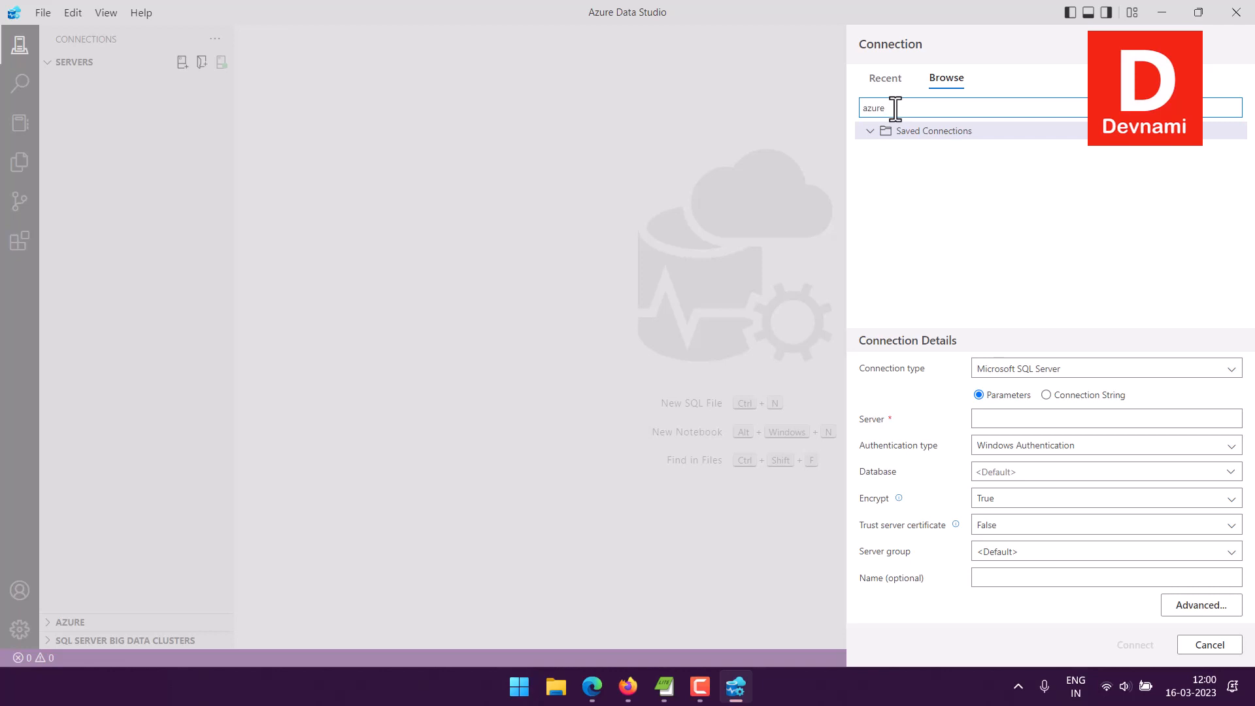
pyautogui.click(872, 134)
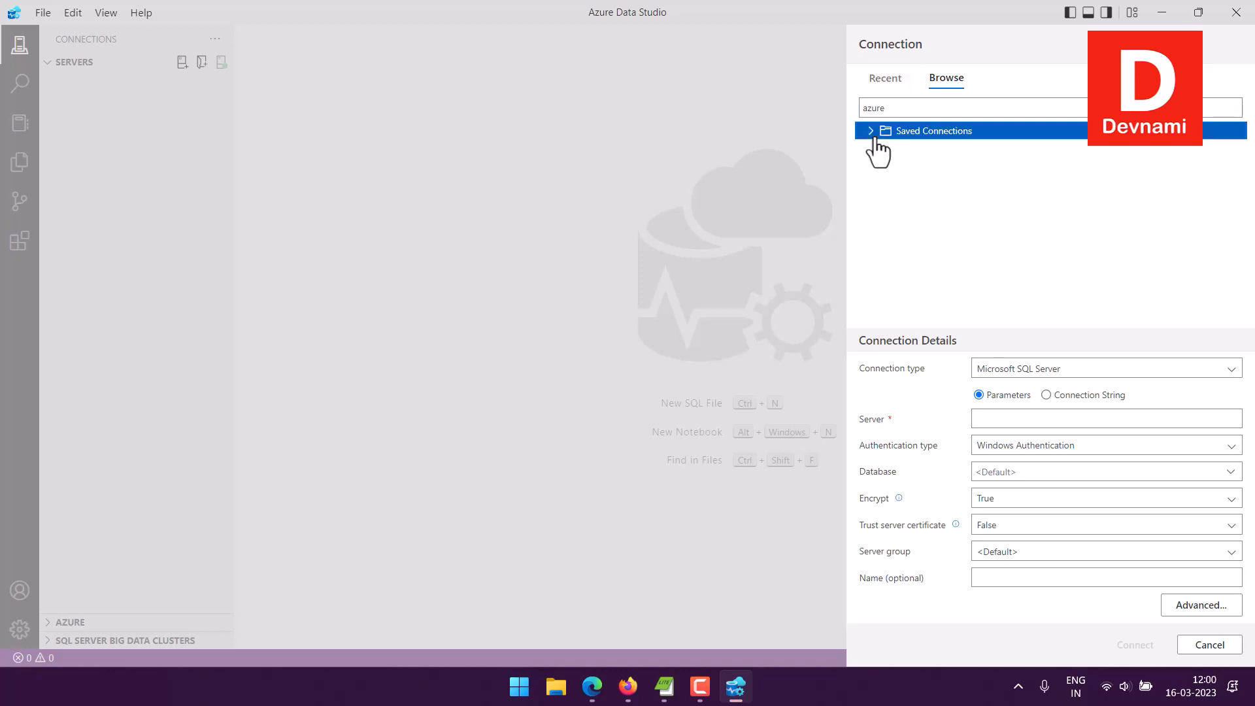
pyautogui.moveTo(894, 108); pyautogui.dragTo(786, 93)
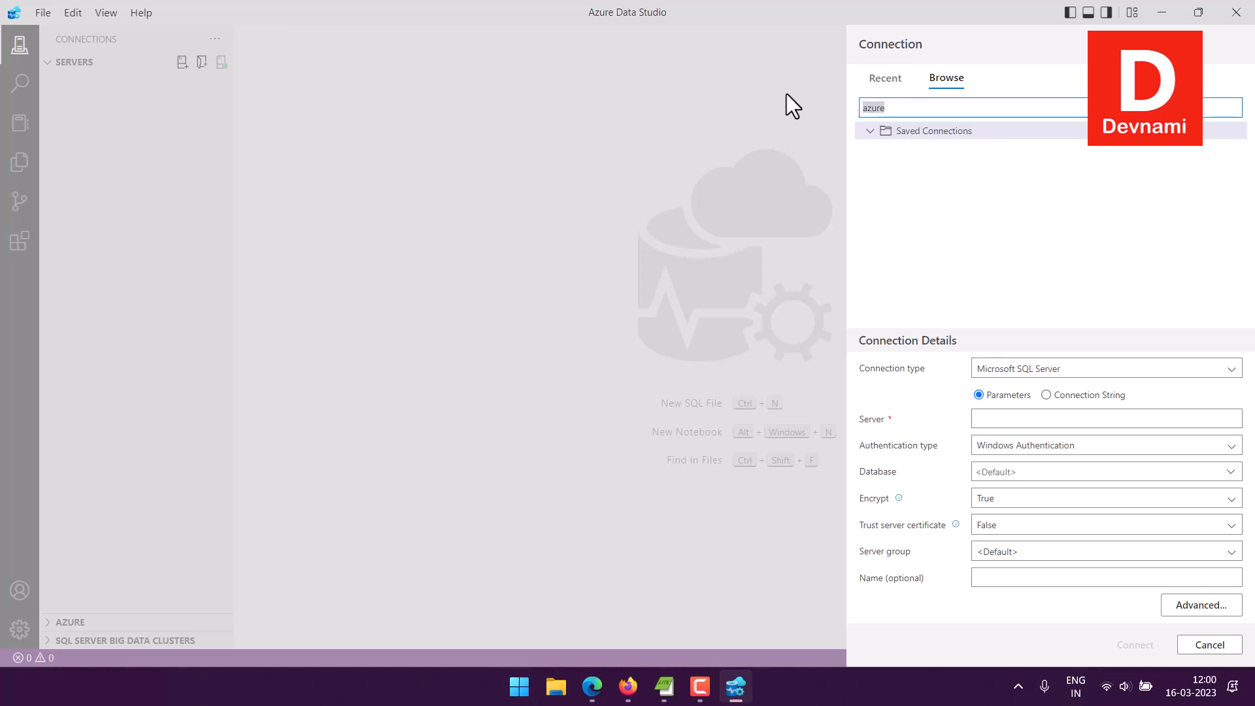
pyautogui.press('BackSpace')
# Step: Set the connection type to MySQL and choose the mysqldevdb flexible server from the Azure account
pyautogui.click(1024, 370)
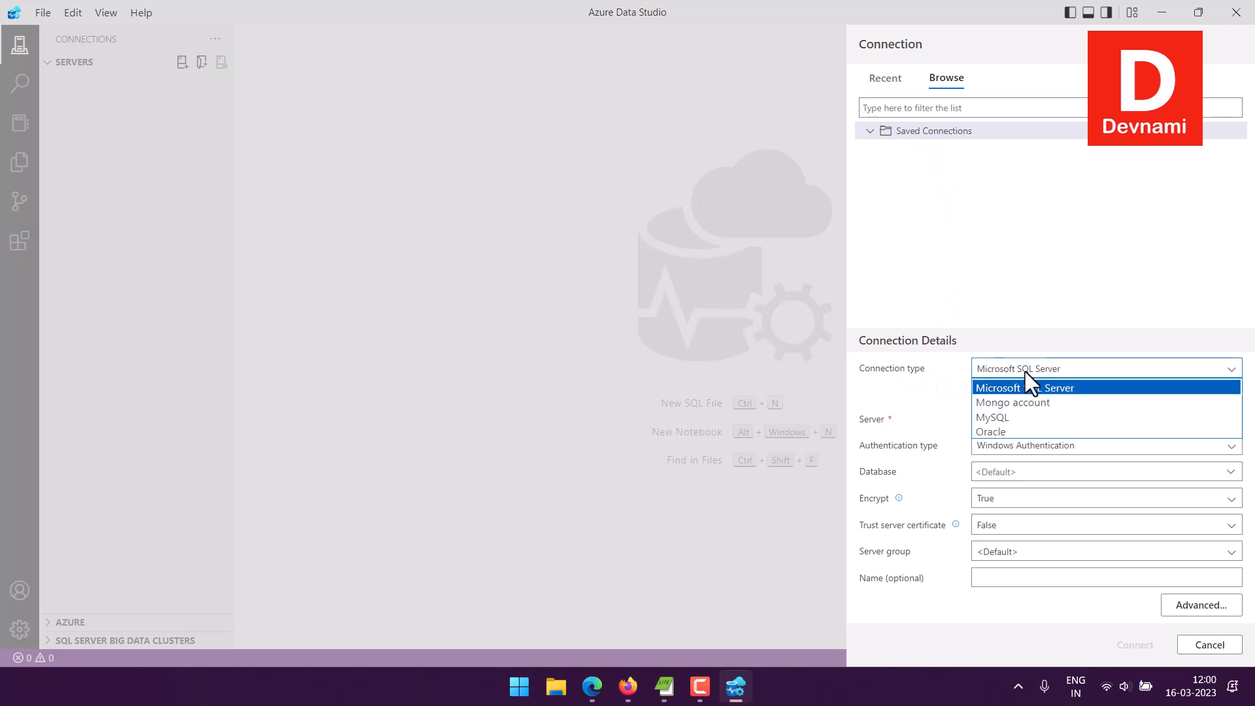
pyautogui.click(1024, 419)
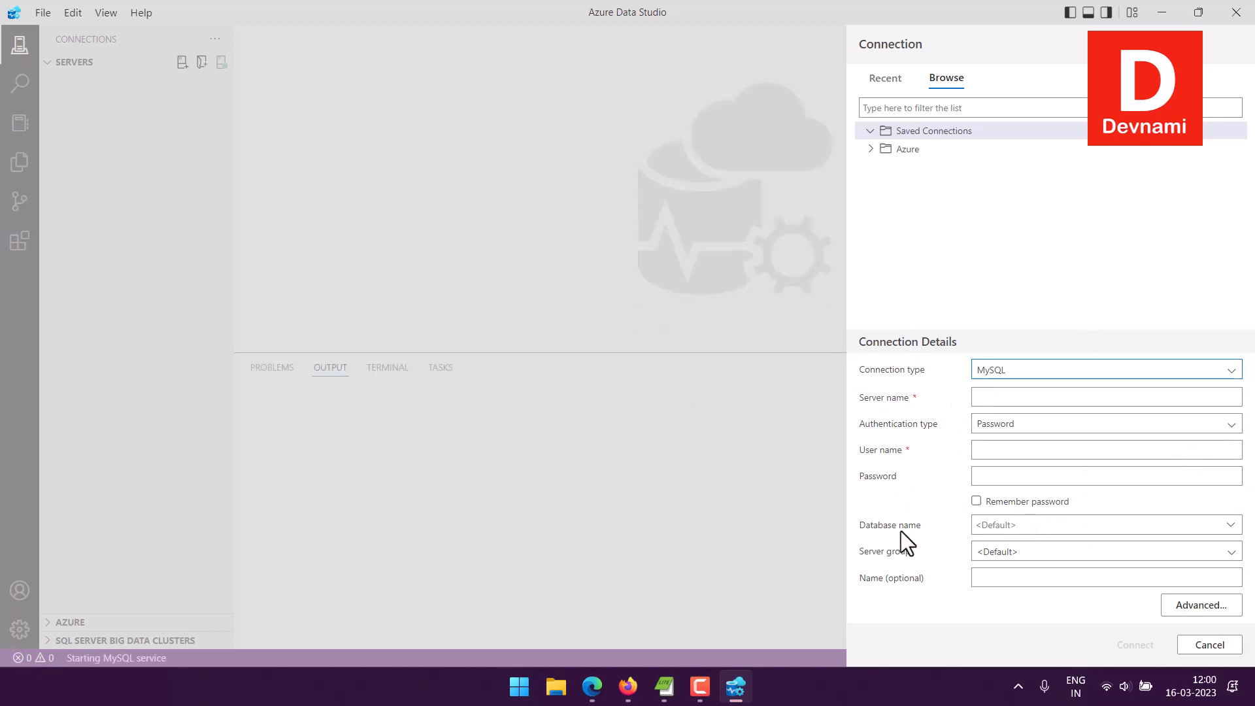
pyautogui.click(874, 150)
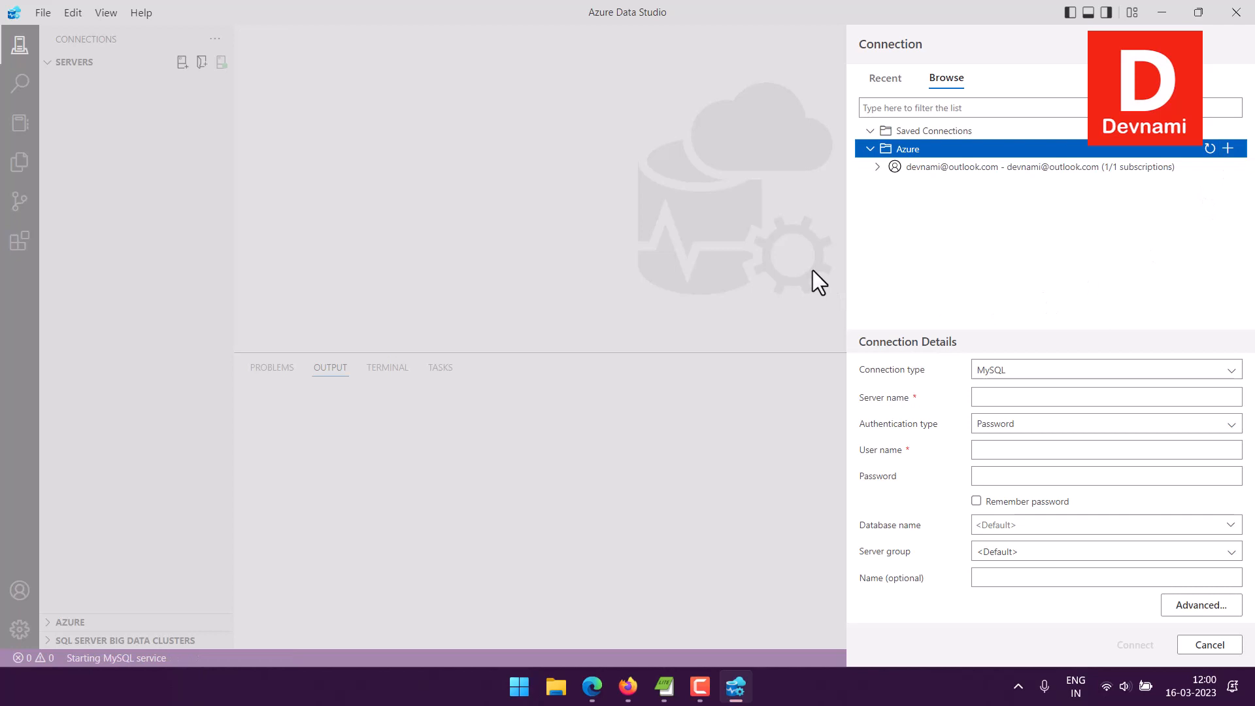
pyautogui.click(877, 168)
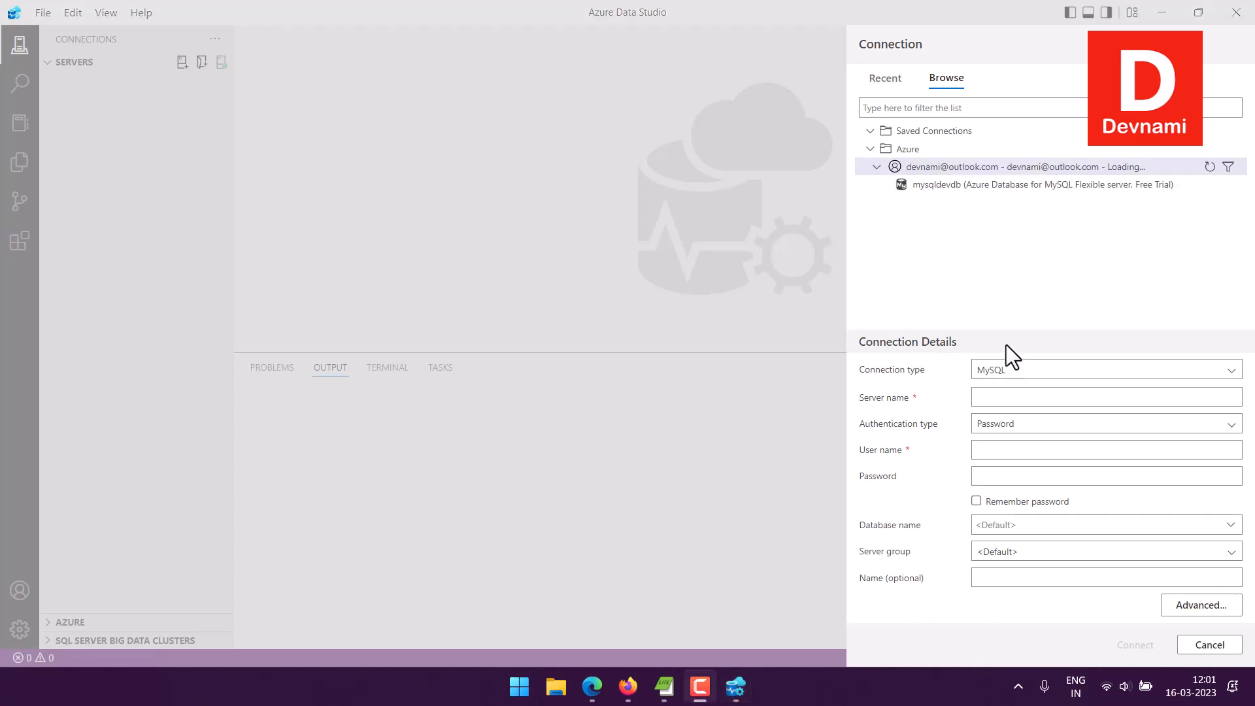
pyautogui.click(939, 187)
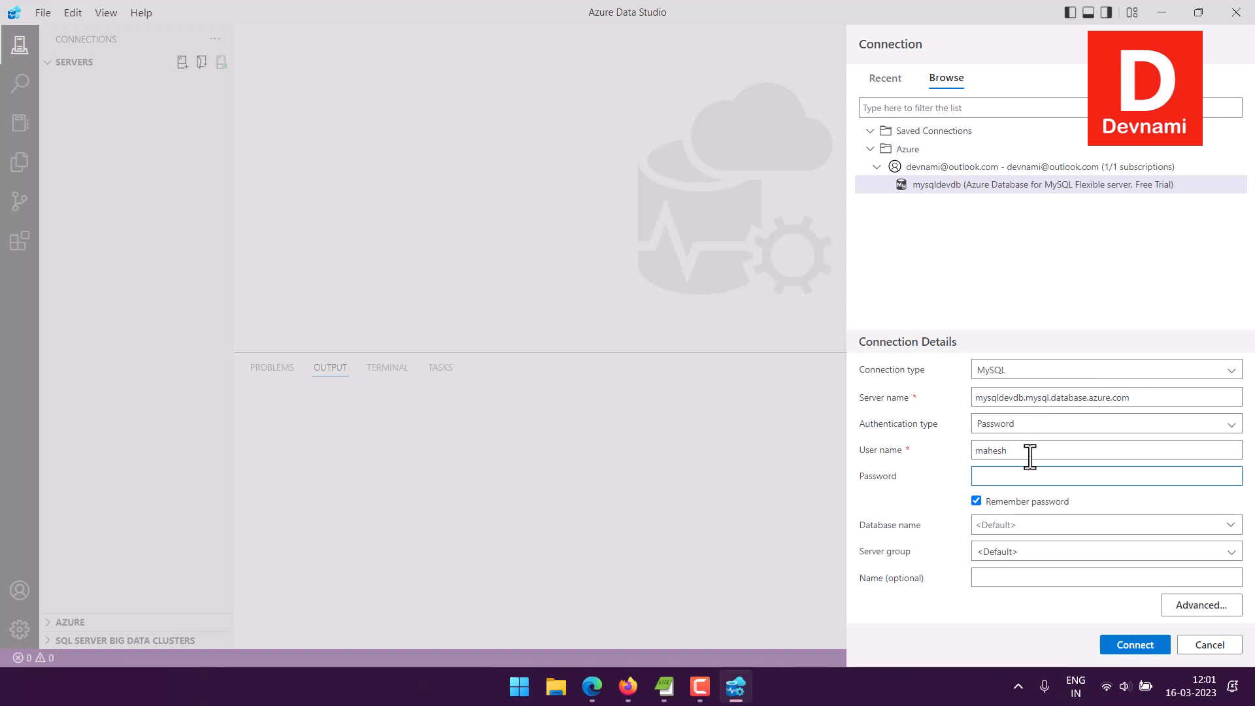
# Step: Check the server admin login name in the Azure portal, and connect to mysqldevdb with the account password
pyautogui.click(628, 686)
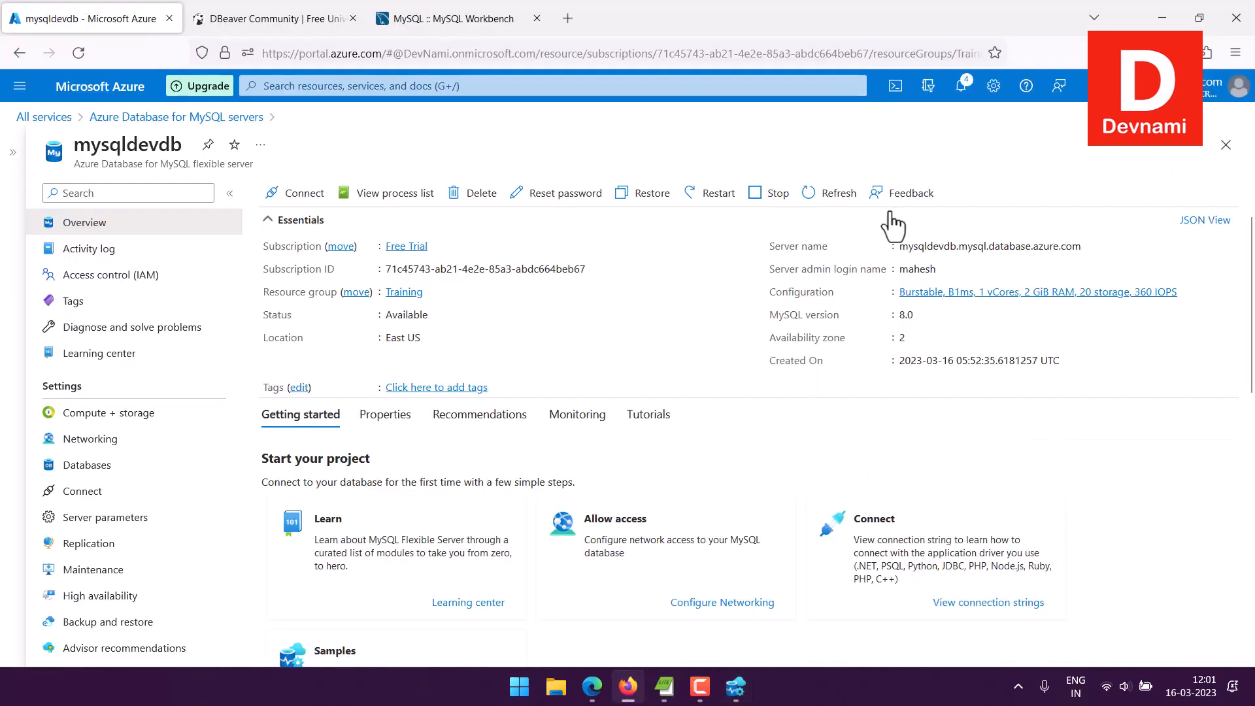
pyautogui.click(733, 684)
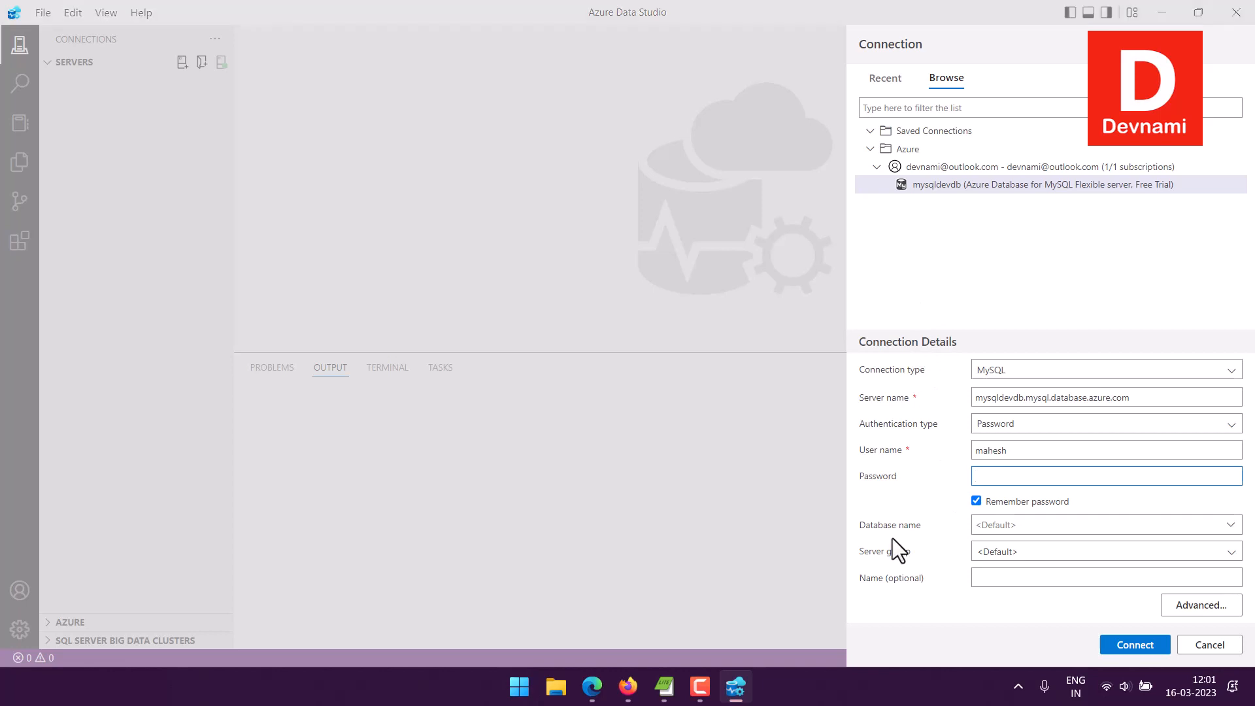
pyautogui.hotkey('ctrl', 'v')
pyautogui.click(1111, 638)
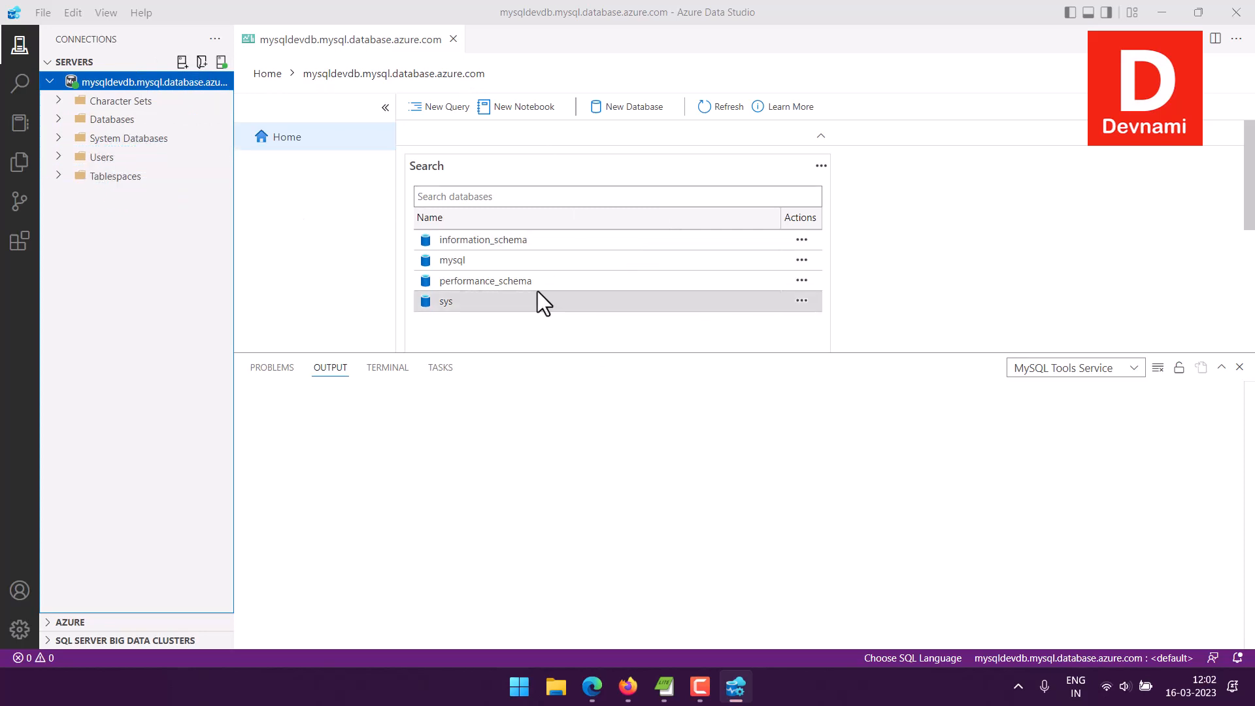
# Step: Open the new database form for mysqldevdb and examine its charset and collation options, trying the big5_bin collation
pyautogui.click(609, 109)
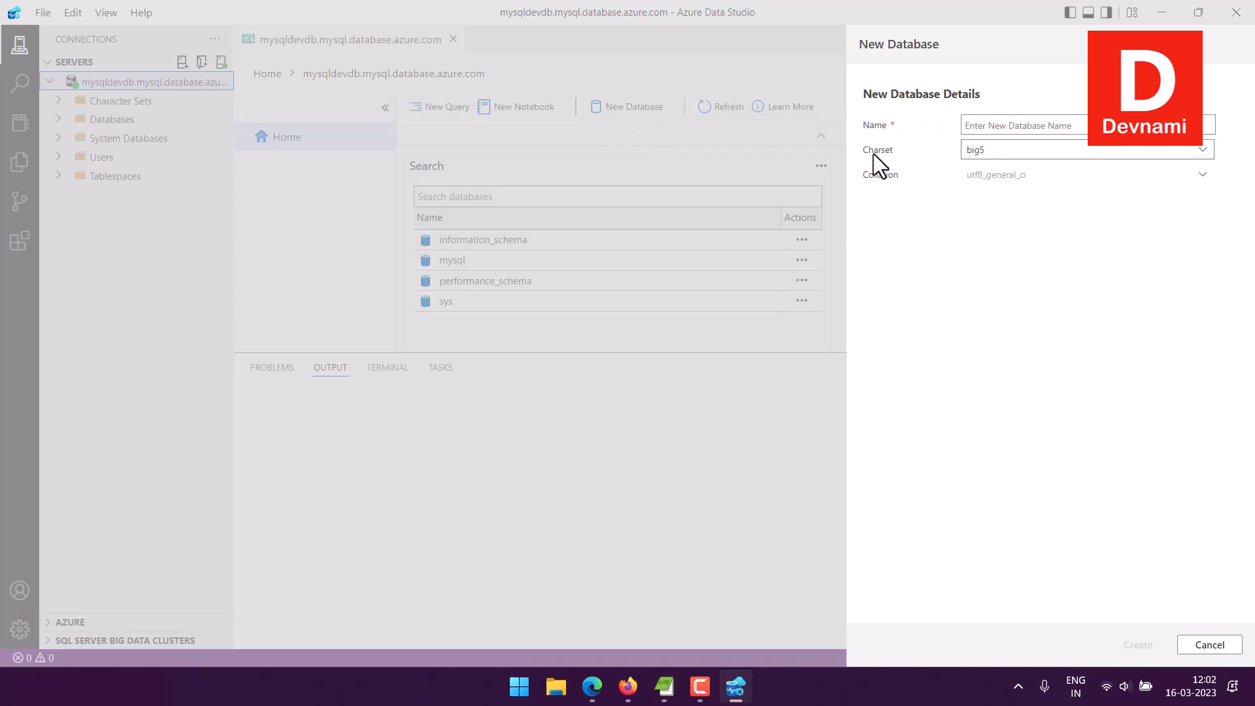
pyautogui.click(986, 153)
pyautogui.scroll(-3, 1164, 288)
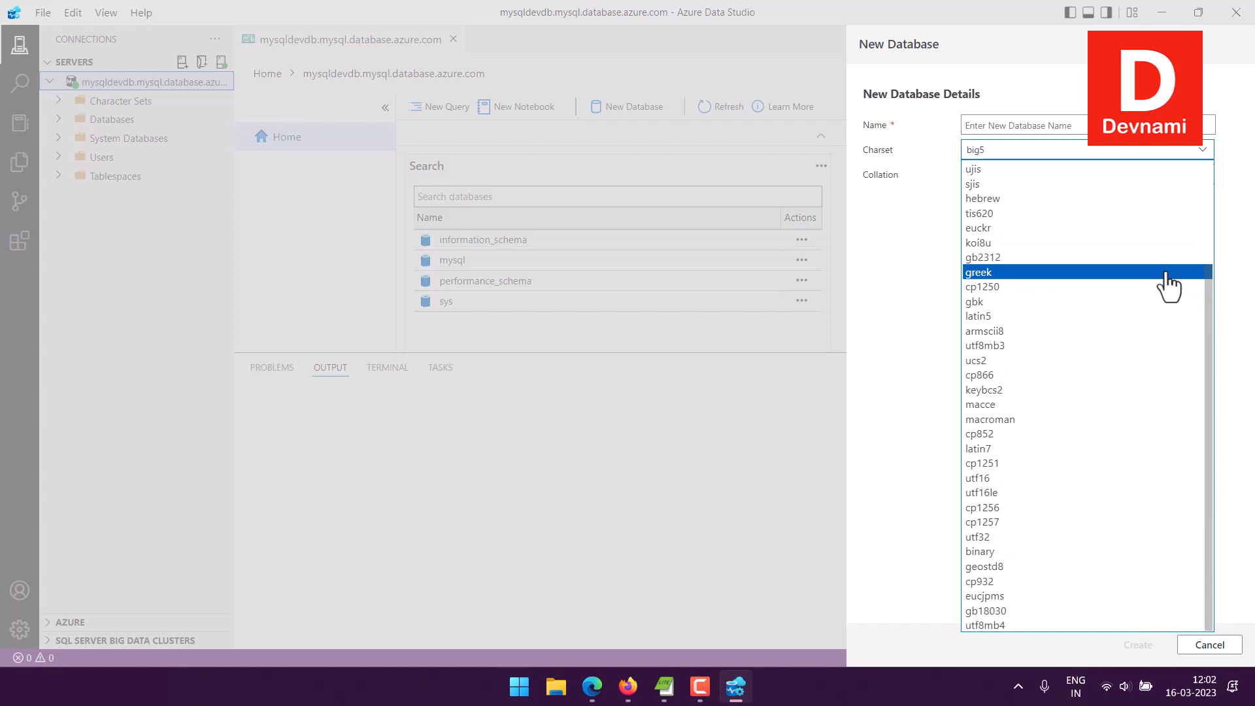
pyautogui.scroll(3, 1180, 285)
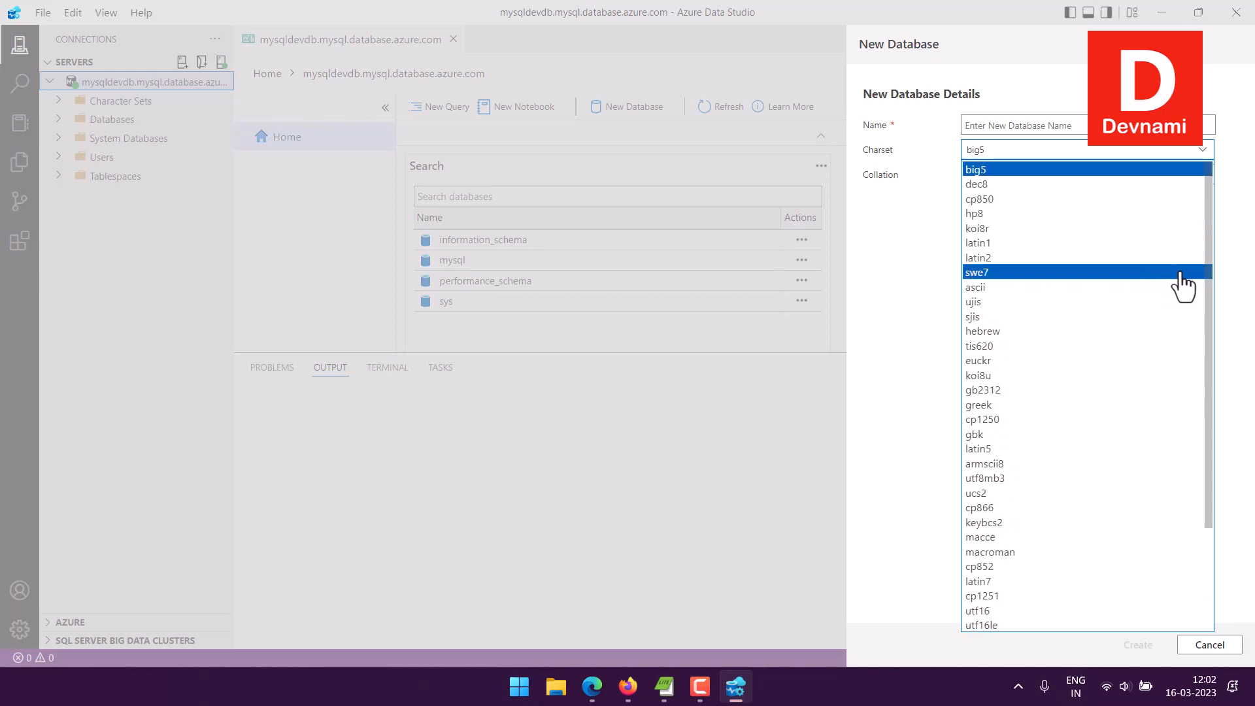
pyautogui.scroll(-3, 1183, 286)
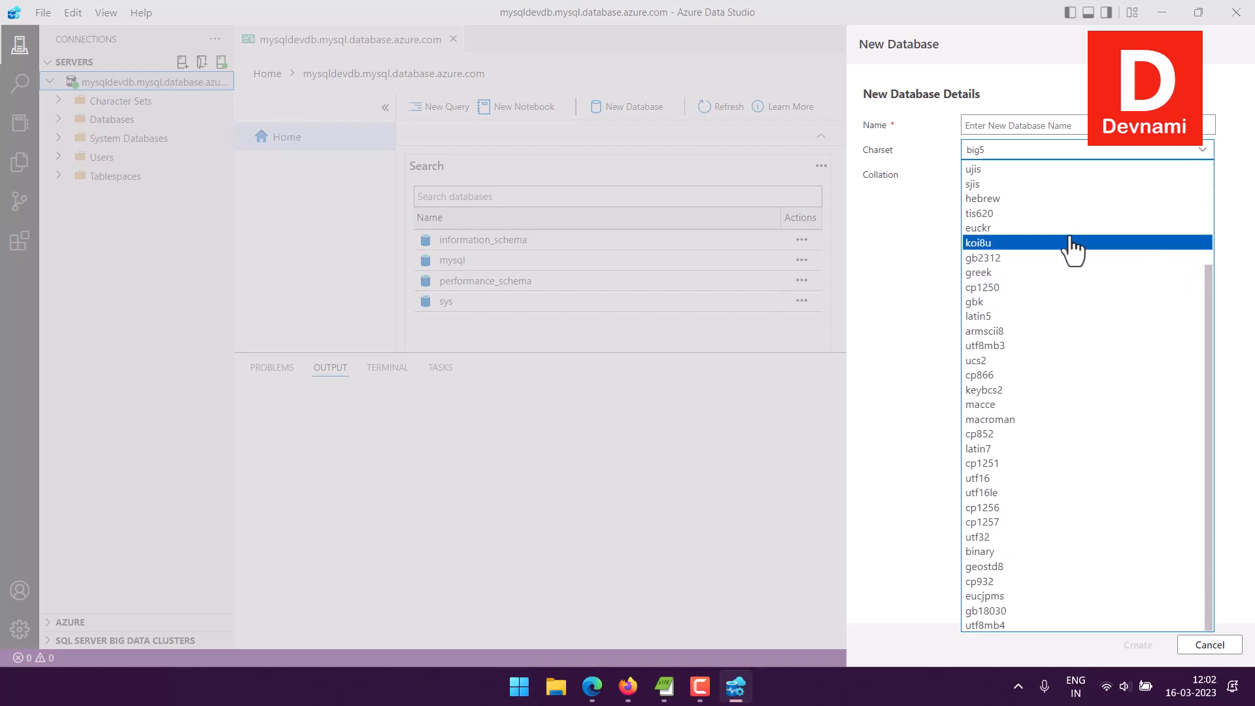
pyautogui.scroll(3, 1076, 239)
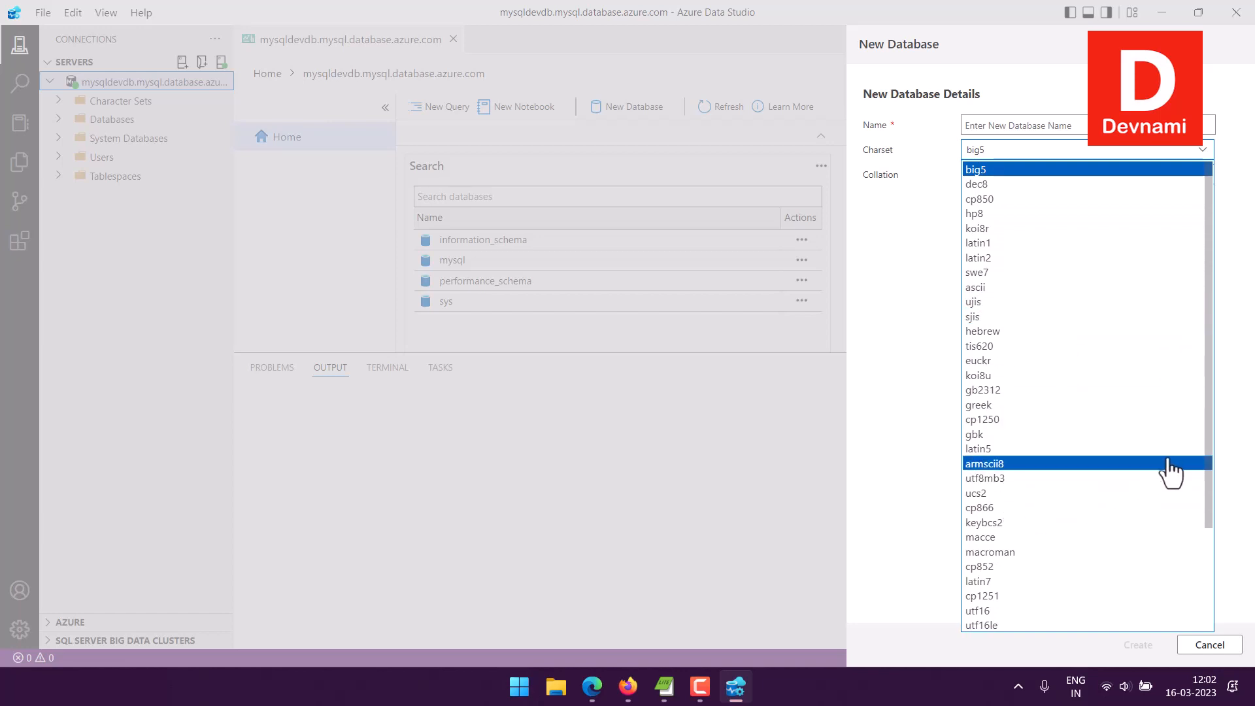
pyautogui.scroll(-3, 1171, 470)
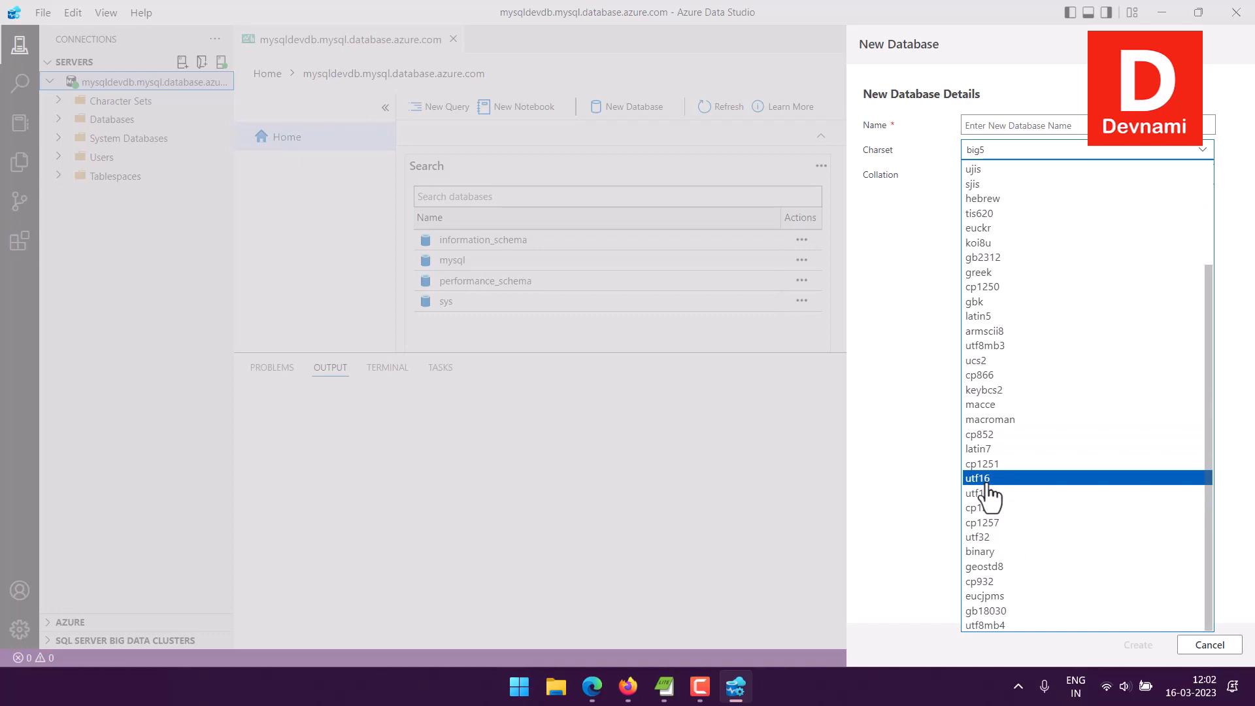
pyautogui.click(865, 416)
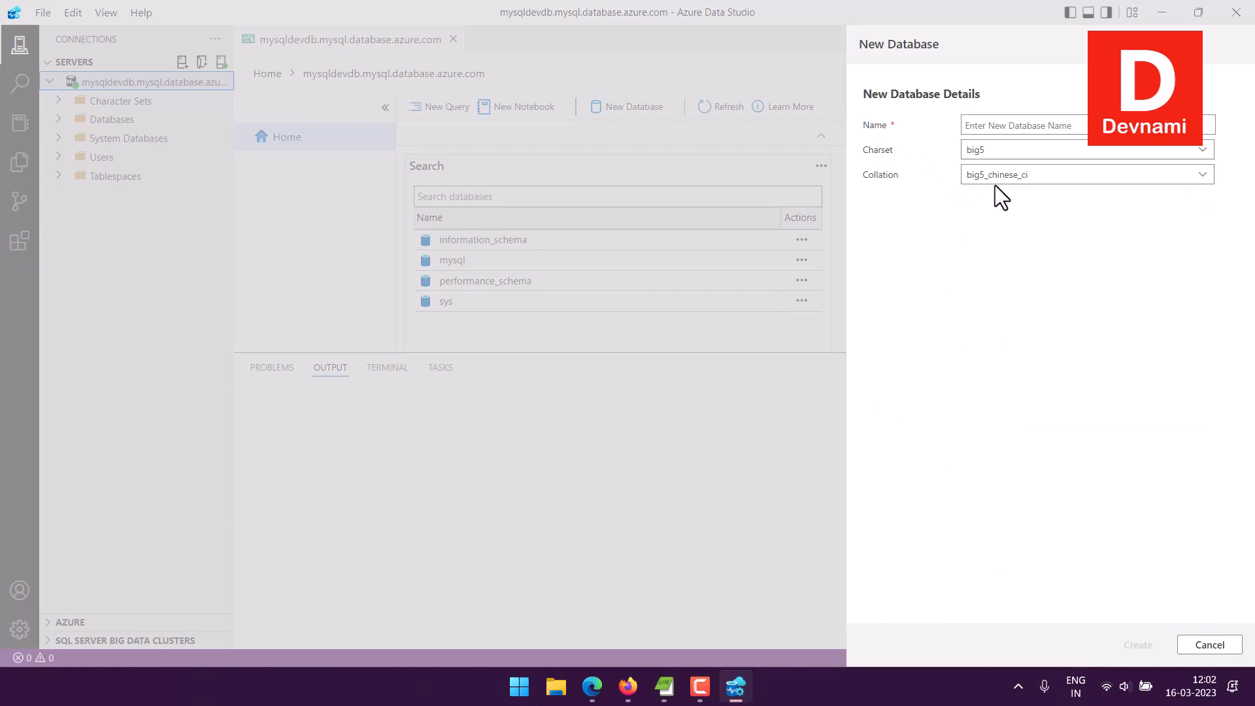
pyautogui.click(1014, 178)
pyautogui.click(1012, 208)
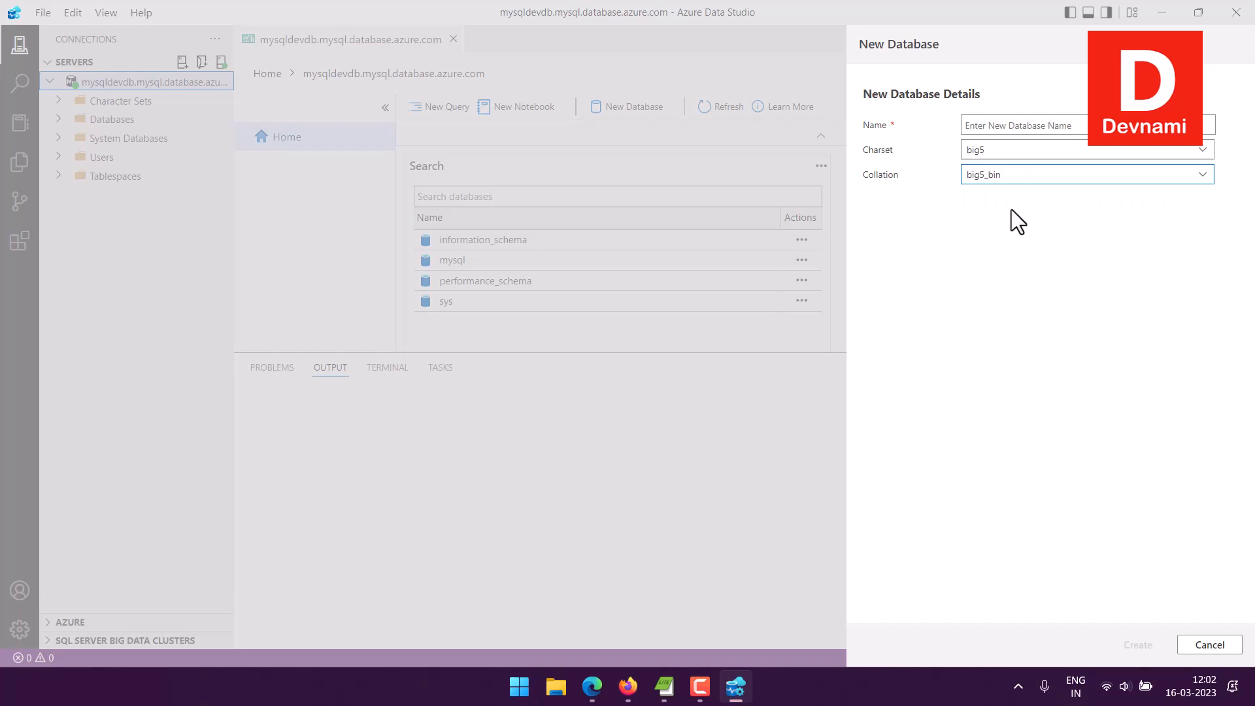
# Step: Create a database named "sample" with the utf16 charset and utf16_general_ci collation
pyautogui.click(1025, 147)
pyautogui.scroll(-3, 1112, 323)
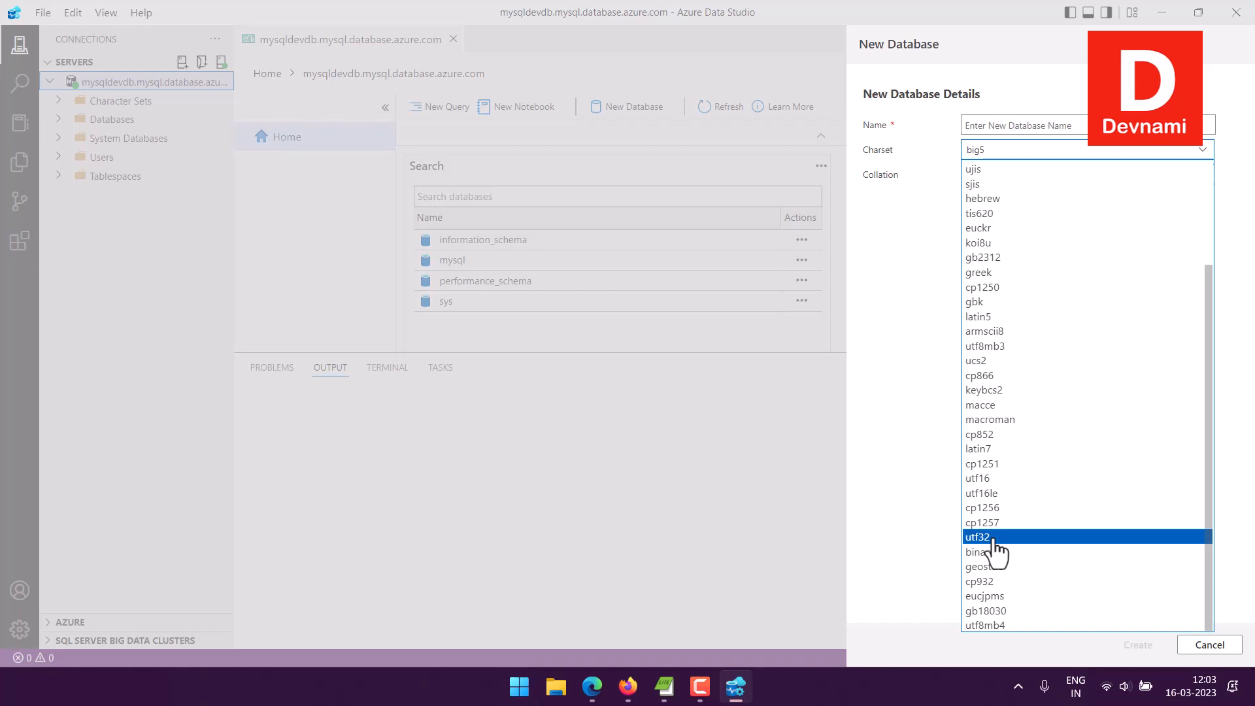
pyautogui.click(1011, 478)
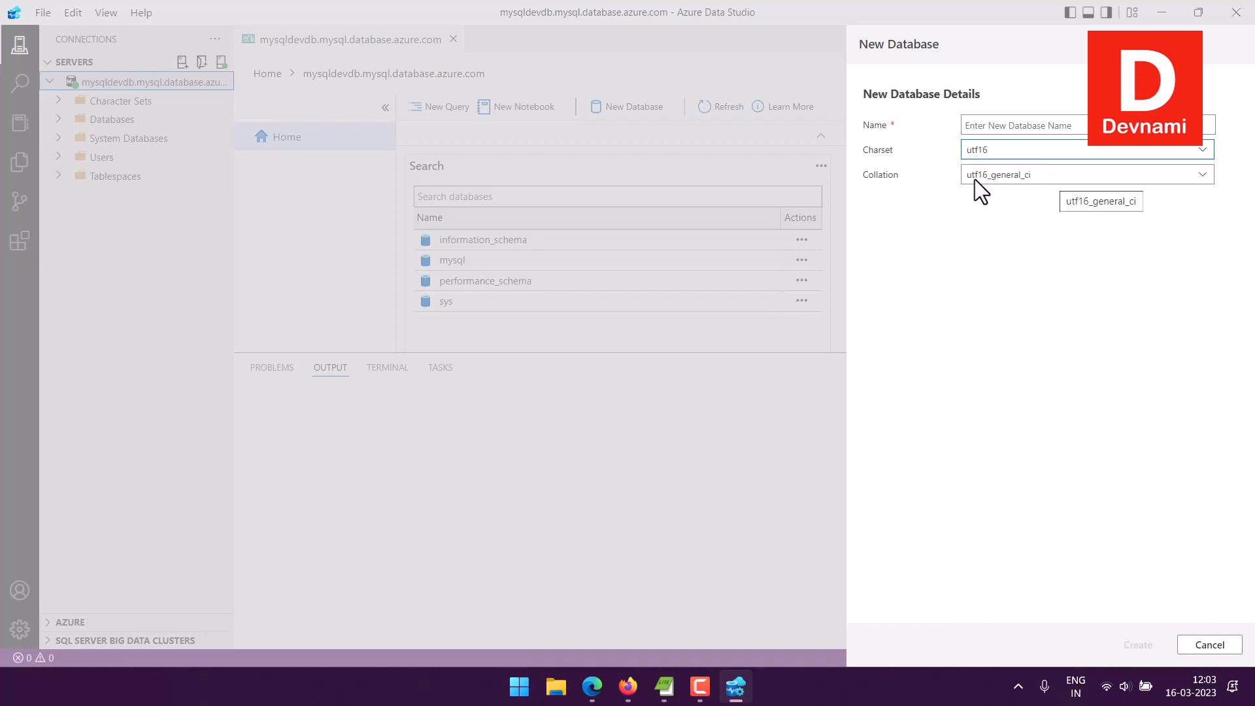
pyautogui.click(1001, 126)
pyautogui.write('sample')
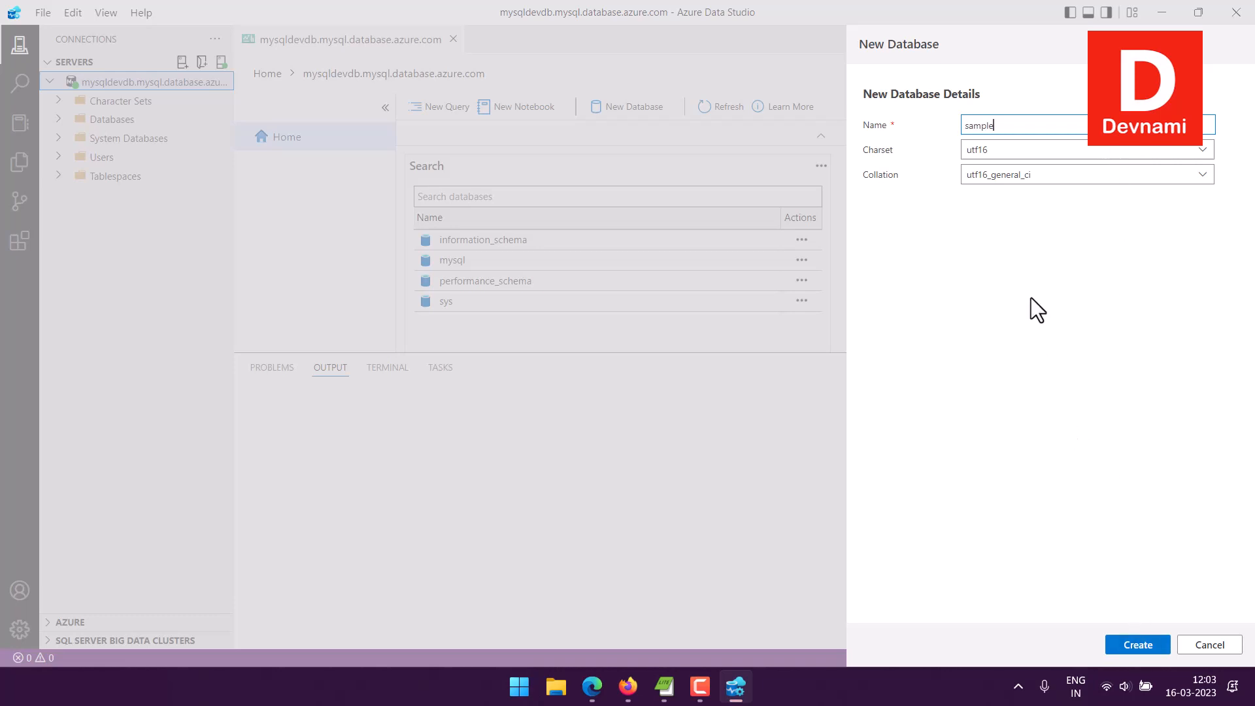
pyautogui.click(1122, 640)
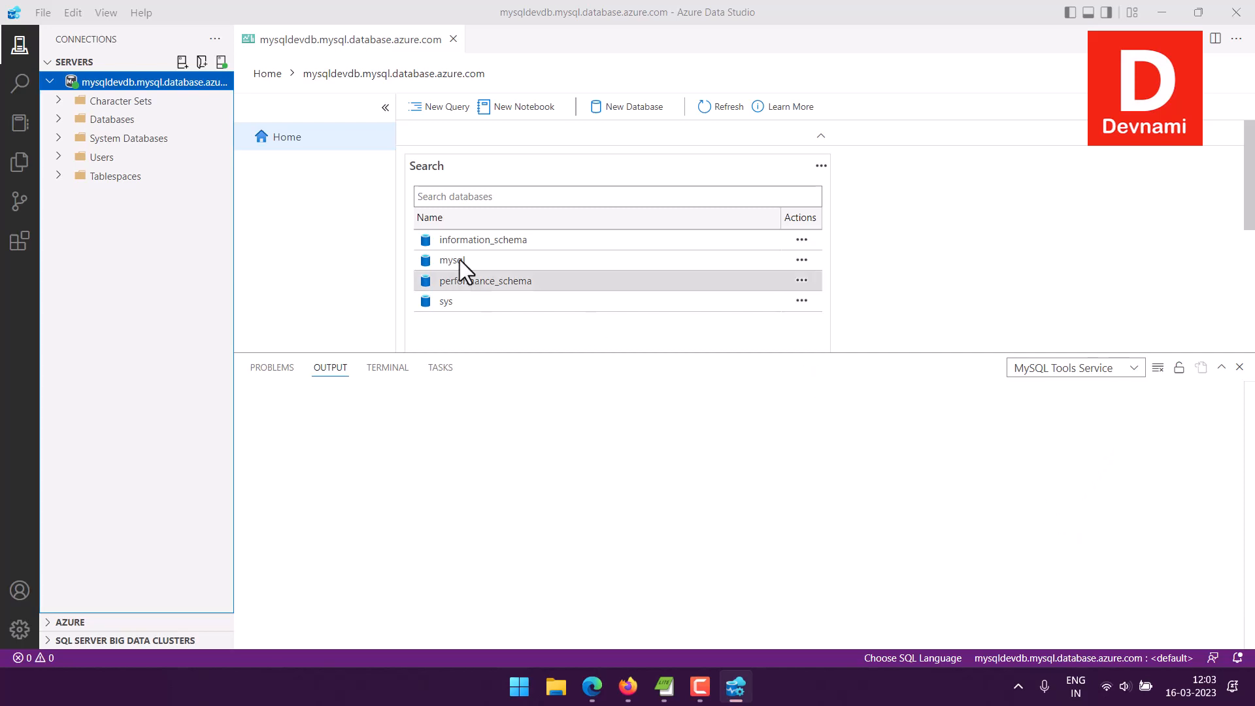
# Step: Refresh the server's database list, open the sample database and start a new query on it
pyautogui.click(719, 107)
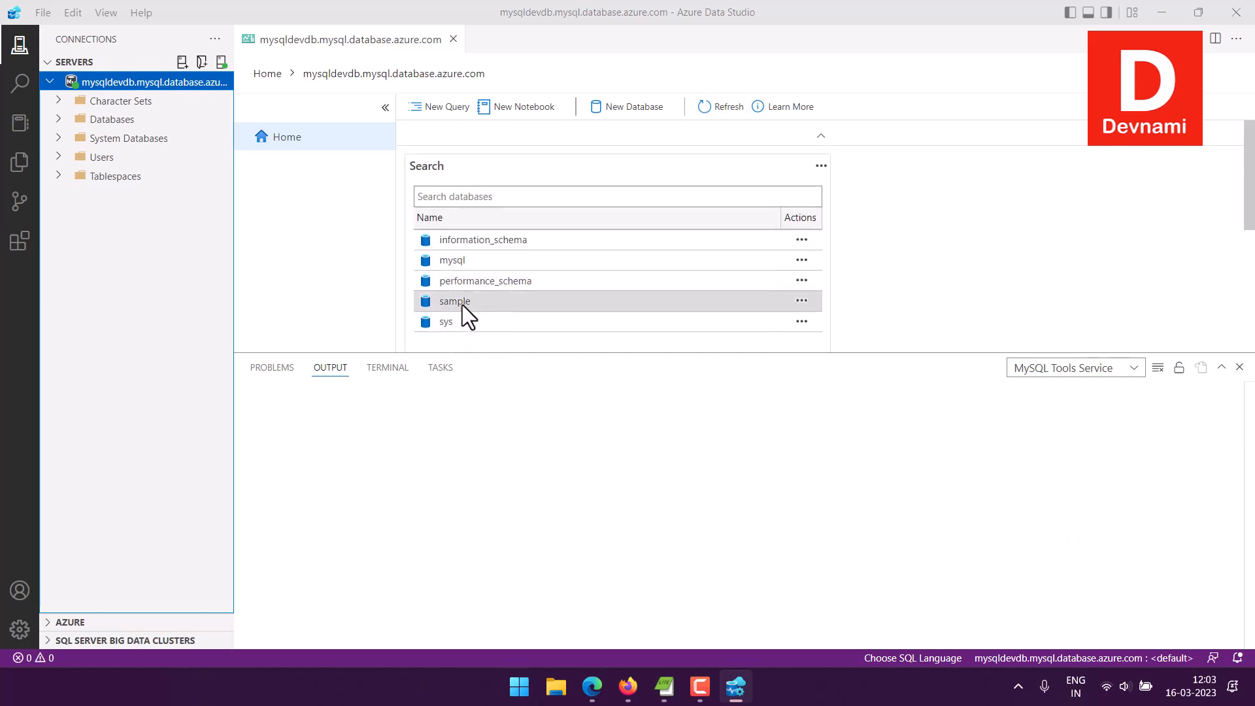
pyautogui.doubleClick(484, 303)
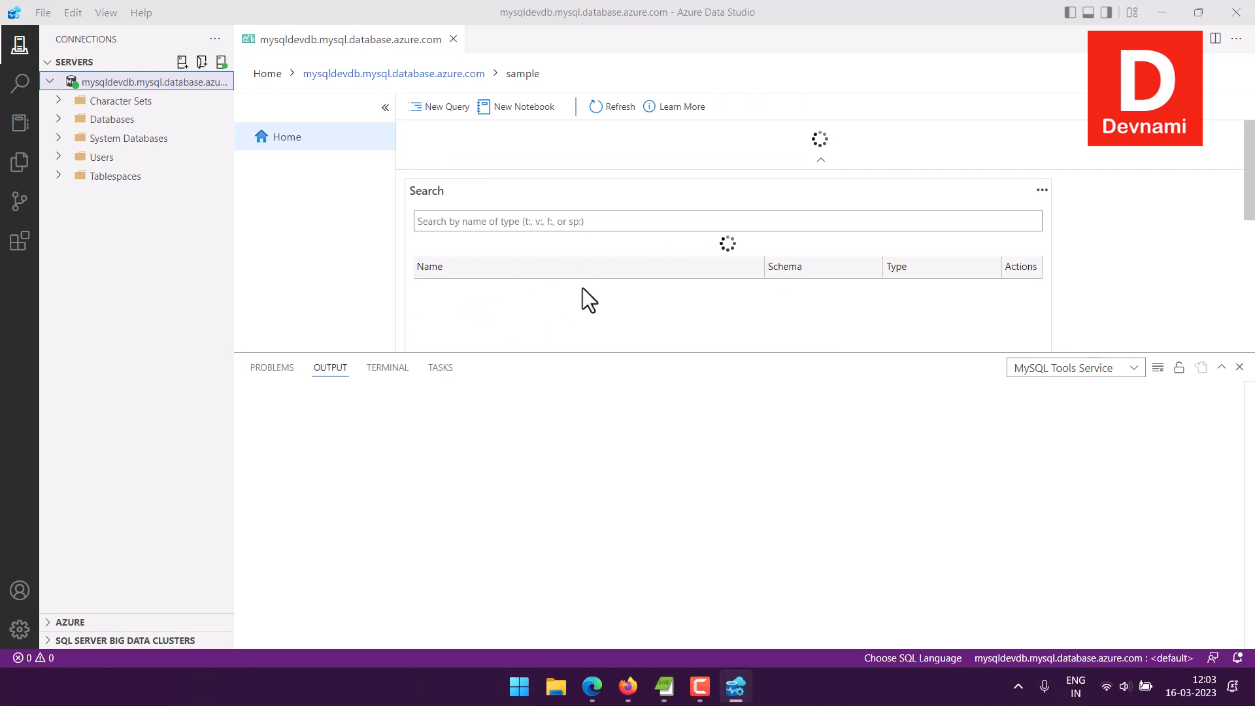
pyautogui.click(437, 109)
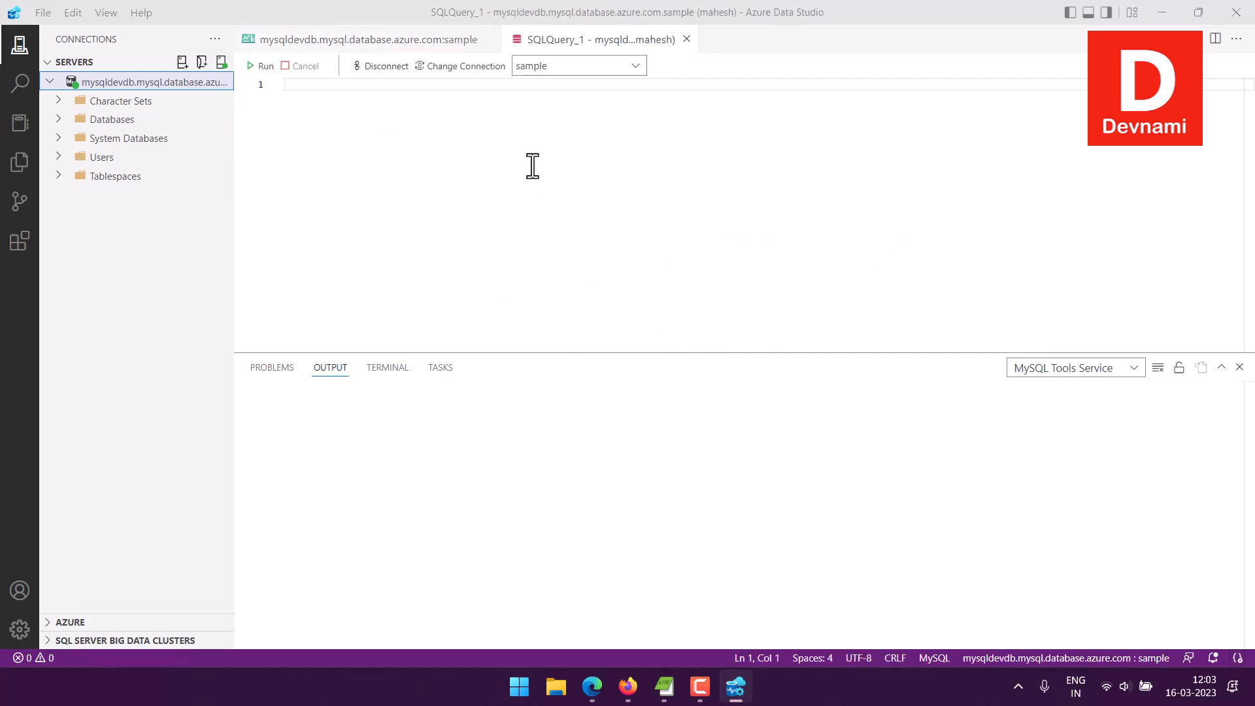
# Step: Begin a CREATE TABLE statement for a table named employee, with an empty parenthesised column block
pyautogui.write('CREATE T')
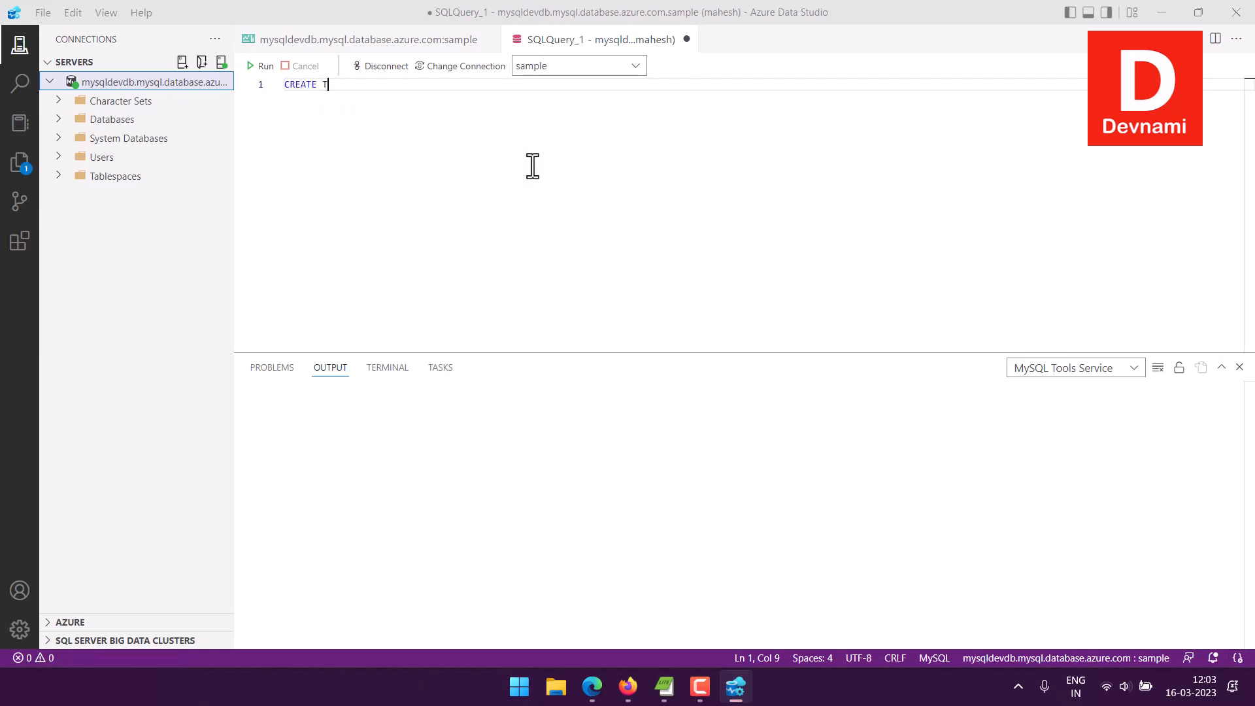
pyautogui.write('ABLE employee)')
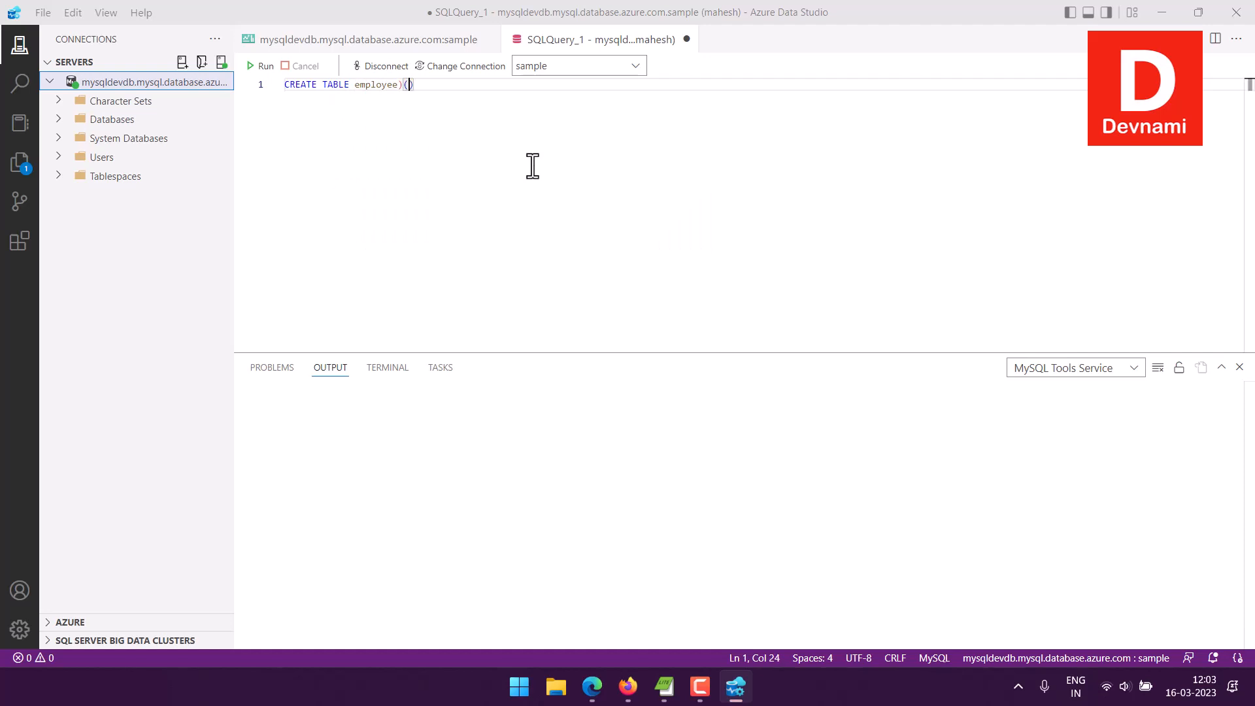
pyautogui.press('BackSpace')
pyautogui.write('(')
pyautogui.press('Return')
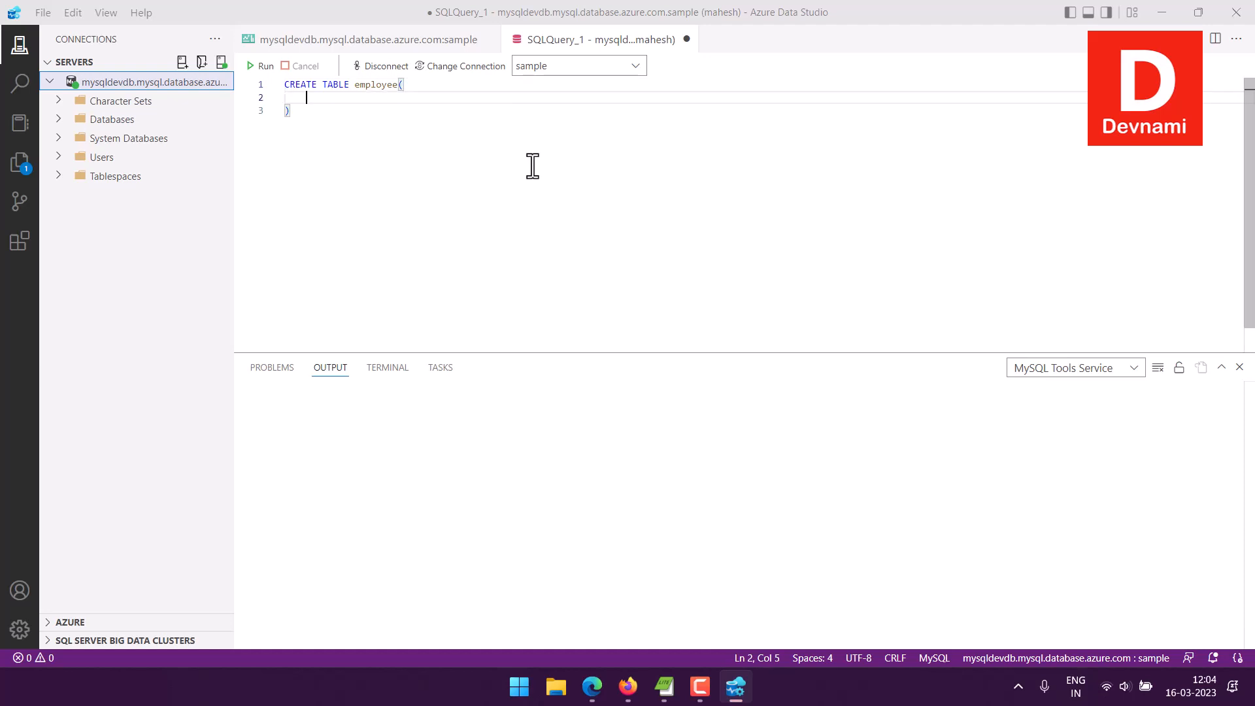
# Step: Define the employee table's id column as INT AUTO_INCREMENT PRIMARY KEY
pyautogui.write('id INT Au')
pyautogui.press('Tab')
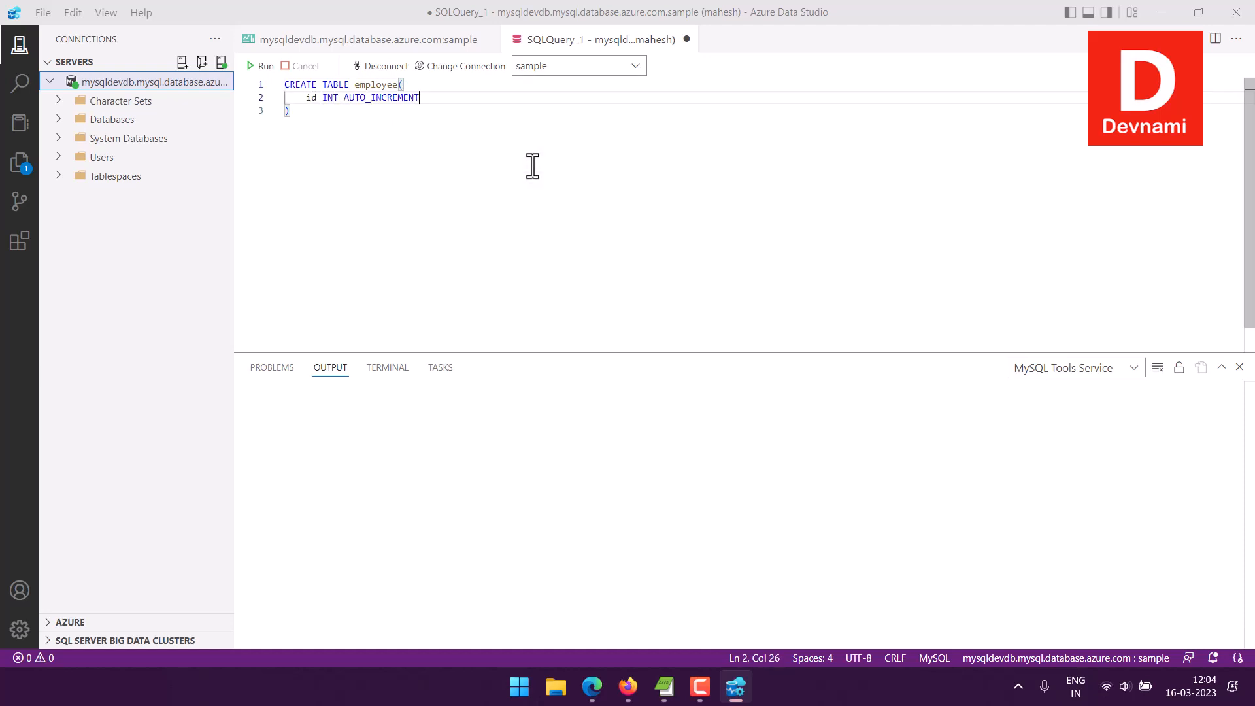
pyautogui.write('prim')
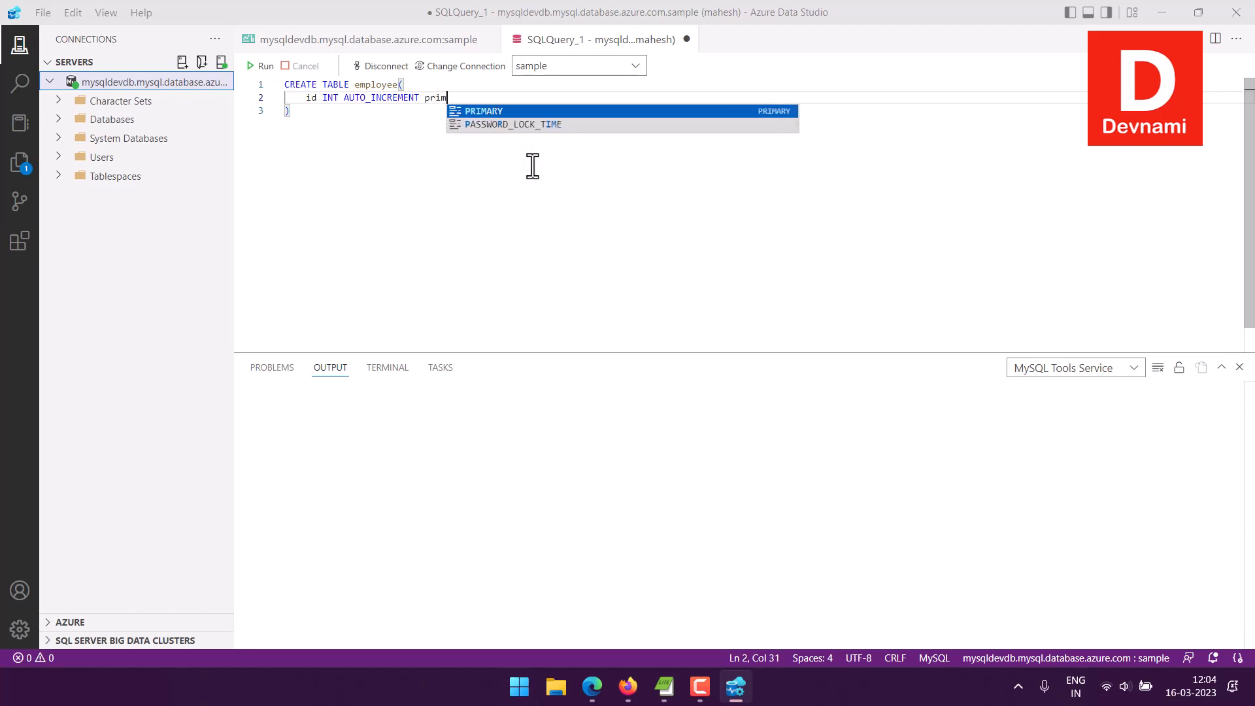
pyautogui.press('Tab')
pyautogui.write('ke')
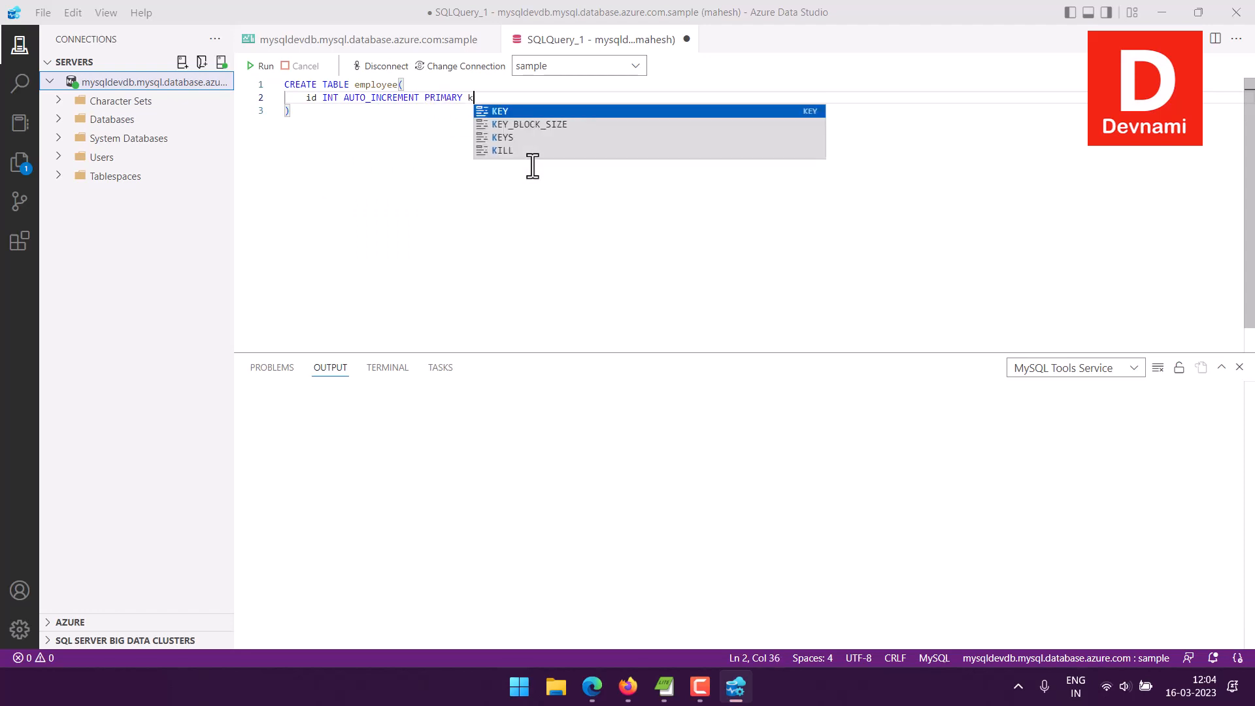
pyautogui.press('Tab')
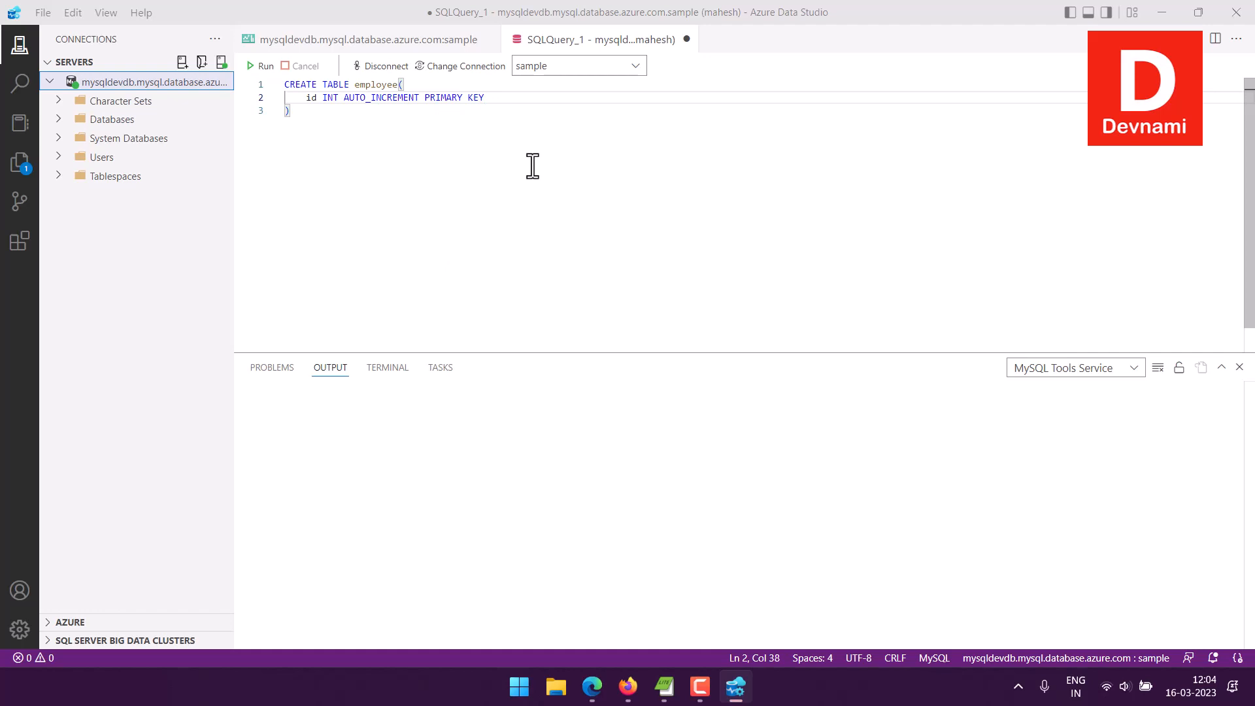
pyautogui.write(',')
pyautogui.press('Return')
# Step: Add a name column of type VARCHAR(255) to the employee table definition
pyautogui.write('name')
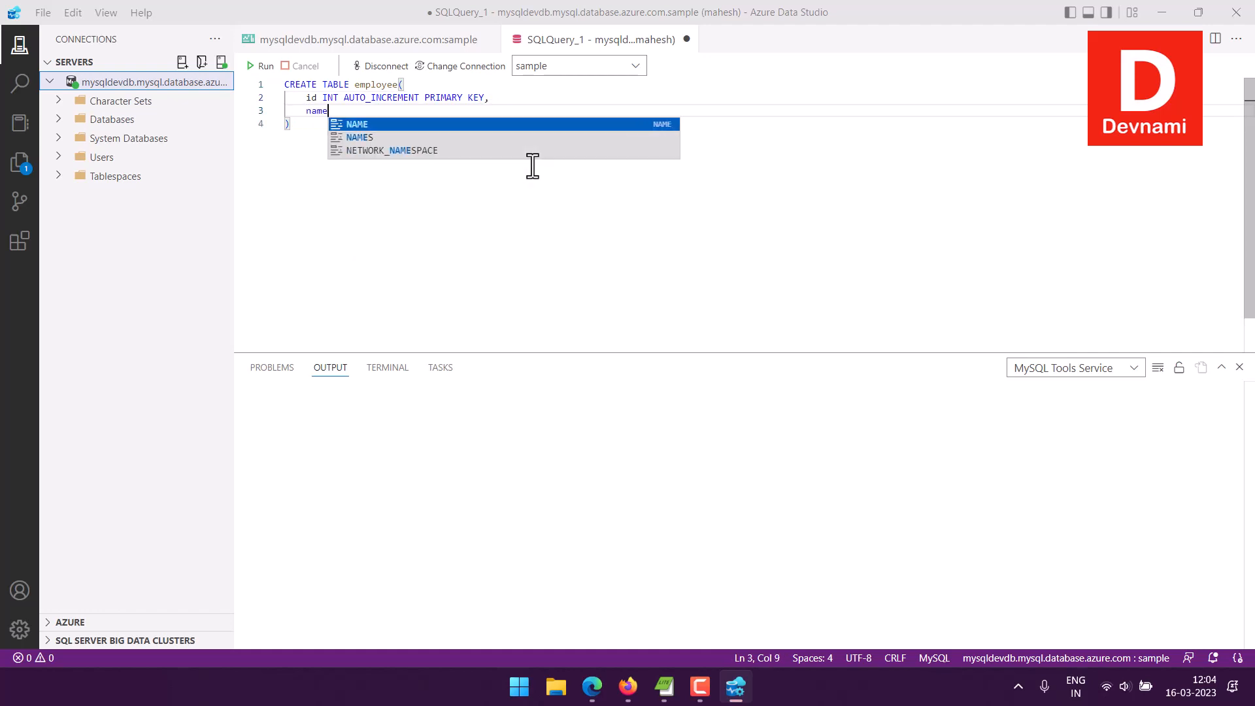
pyautogui.write(' var')
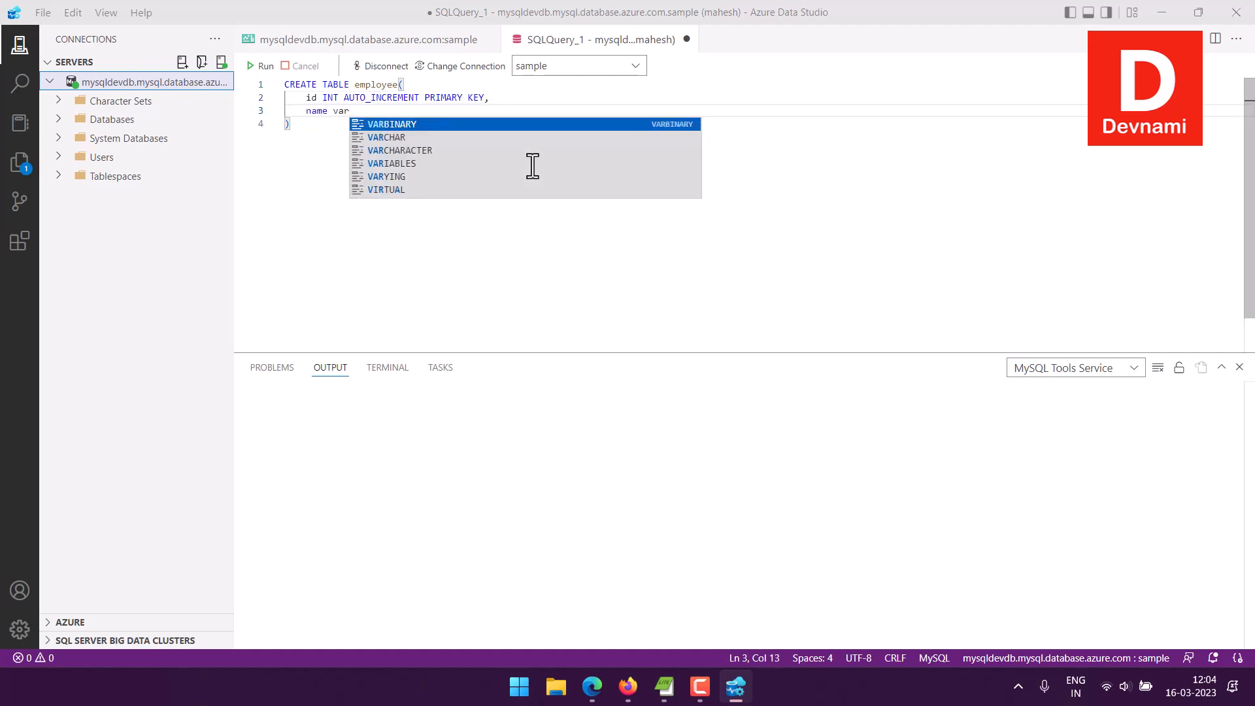
pyautogui.press('Down')
pyautogui.press('Return')
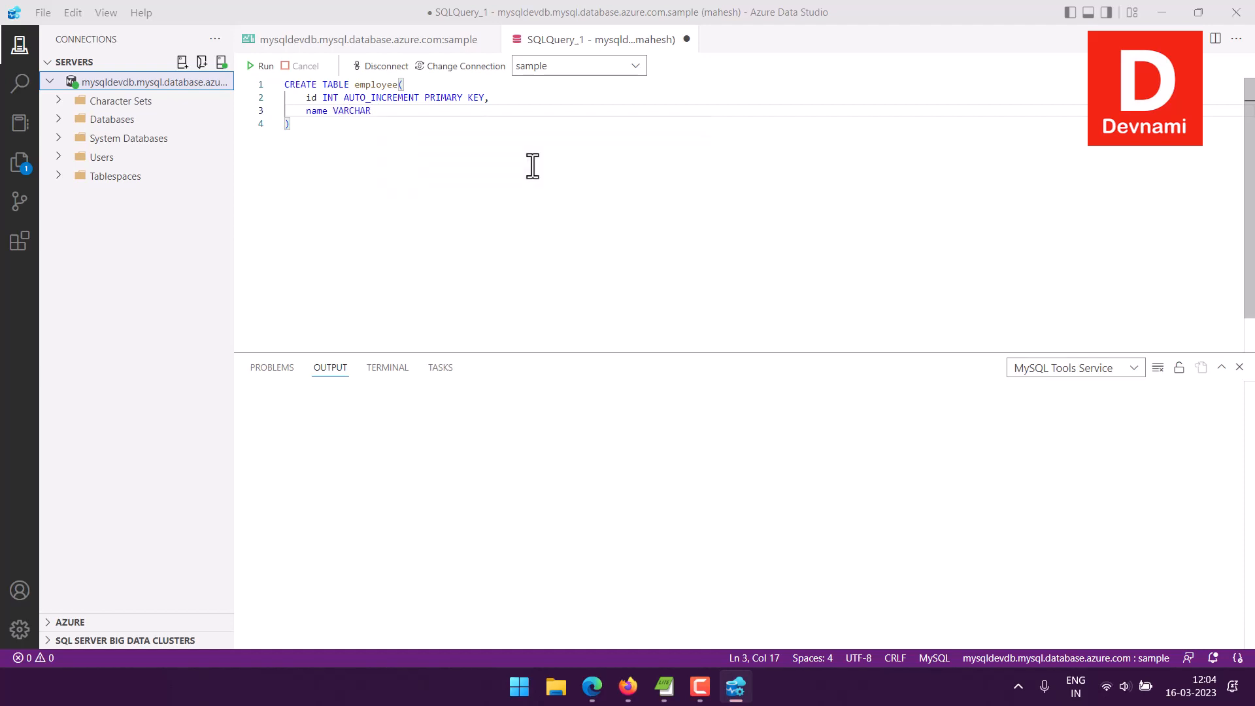
pyautogui.write('(255),')
pyautogui.press('Return')
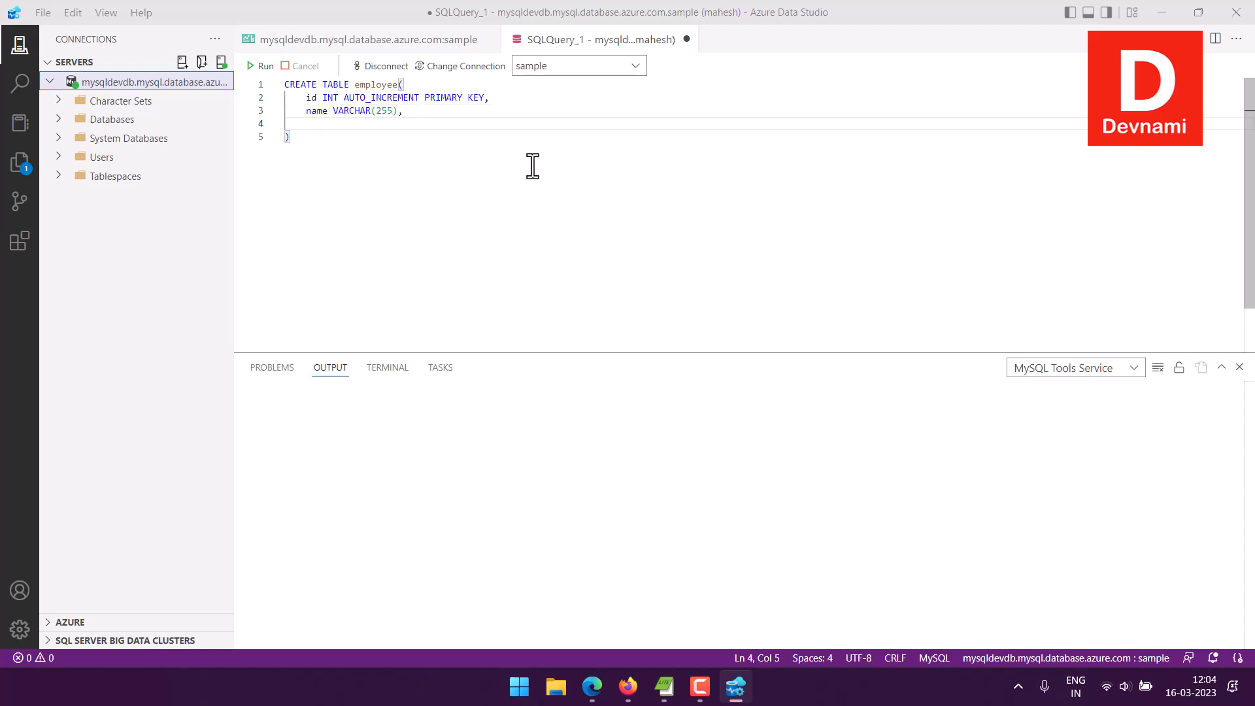
# Step: Add a salary column of type INT and a dept column of type VARCHAR(255) to the table definition
pyautogui.write('sa')
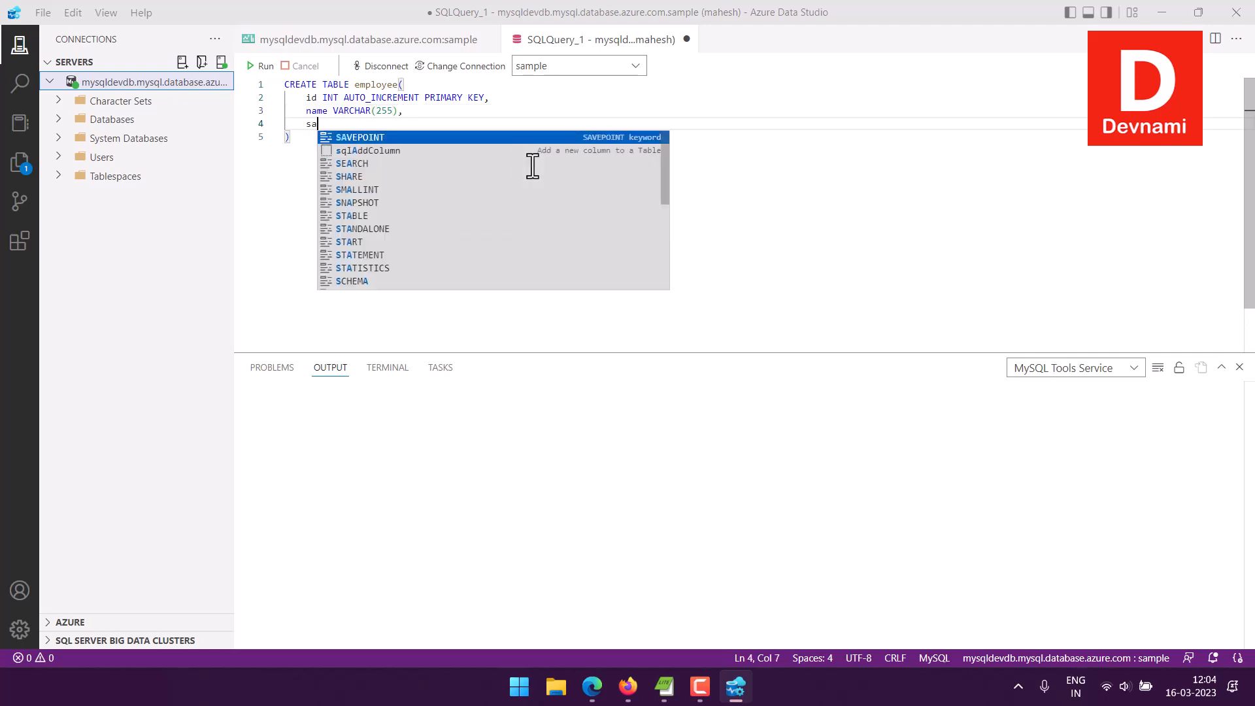
pyautogui.write('lary INT')
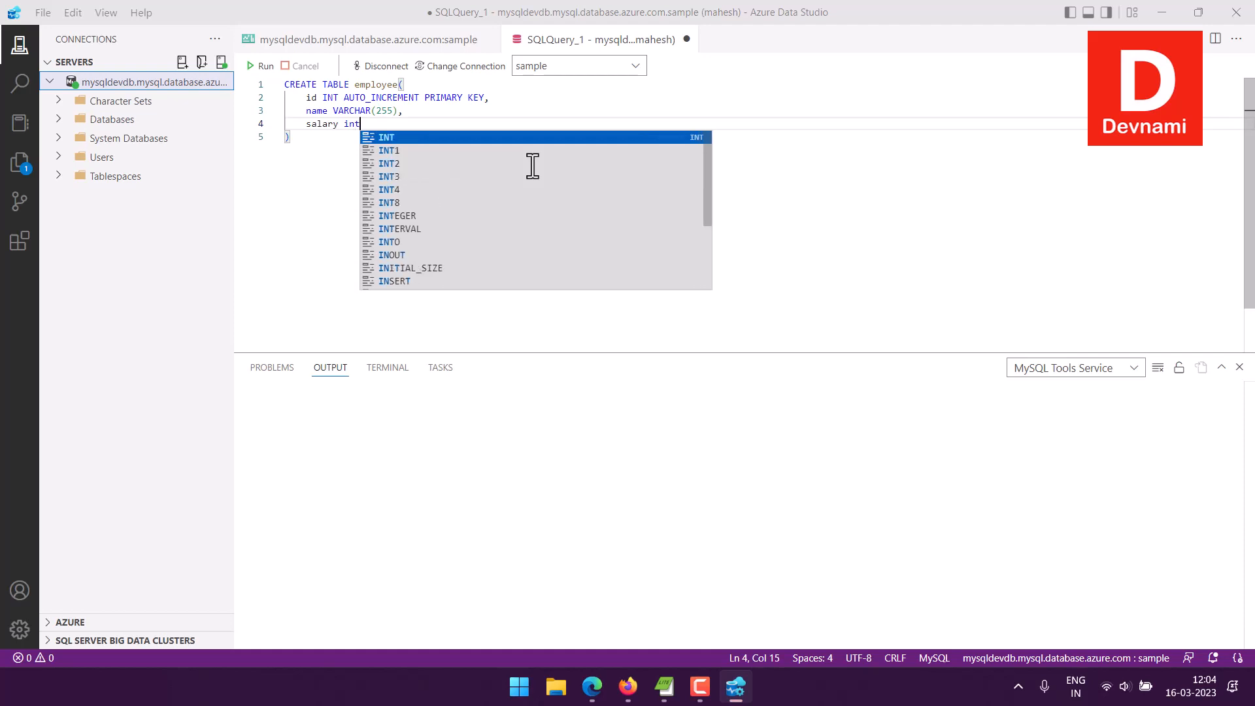
pyautogui.write(',')
pyautogui.press('Return')
pyautogui.write('depar')
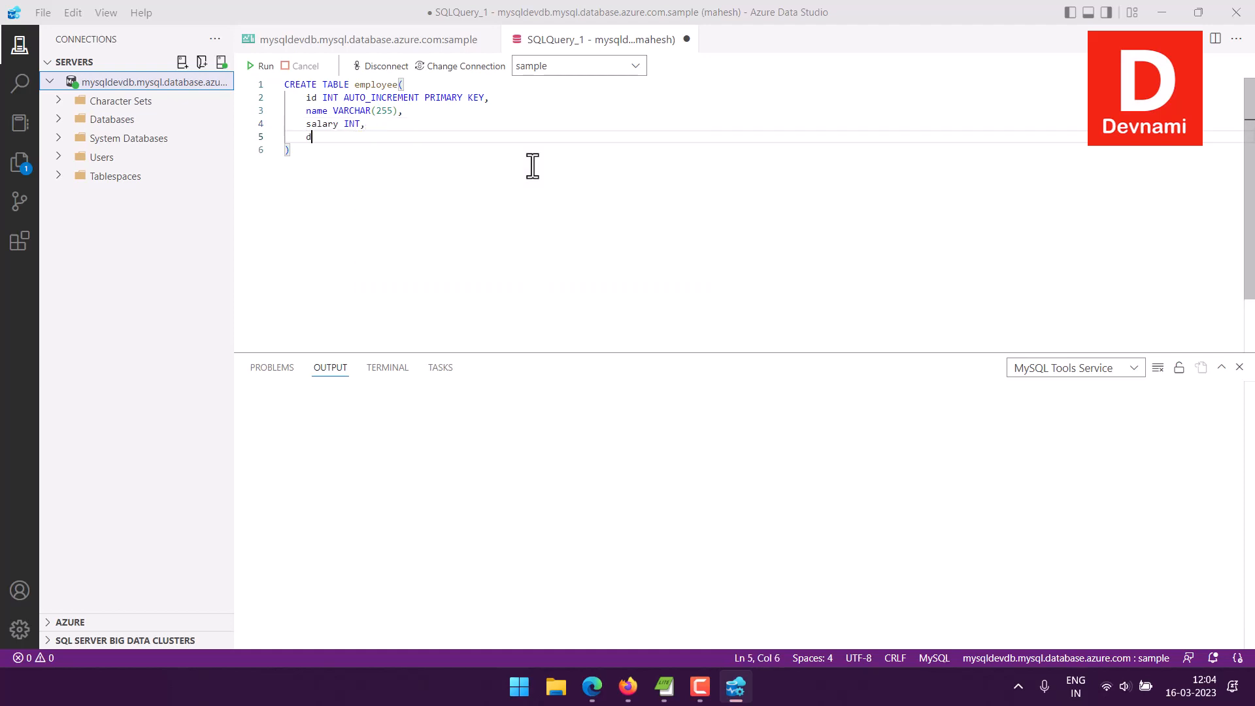
pyautogui.press('BackSpace')
pyautogui.press('BackSpace')
pyautogui.write('t varcha')
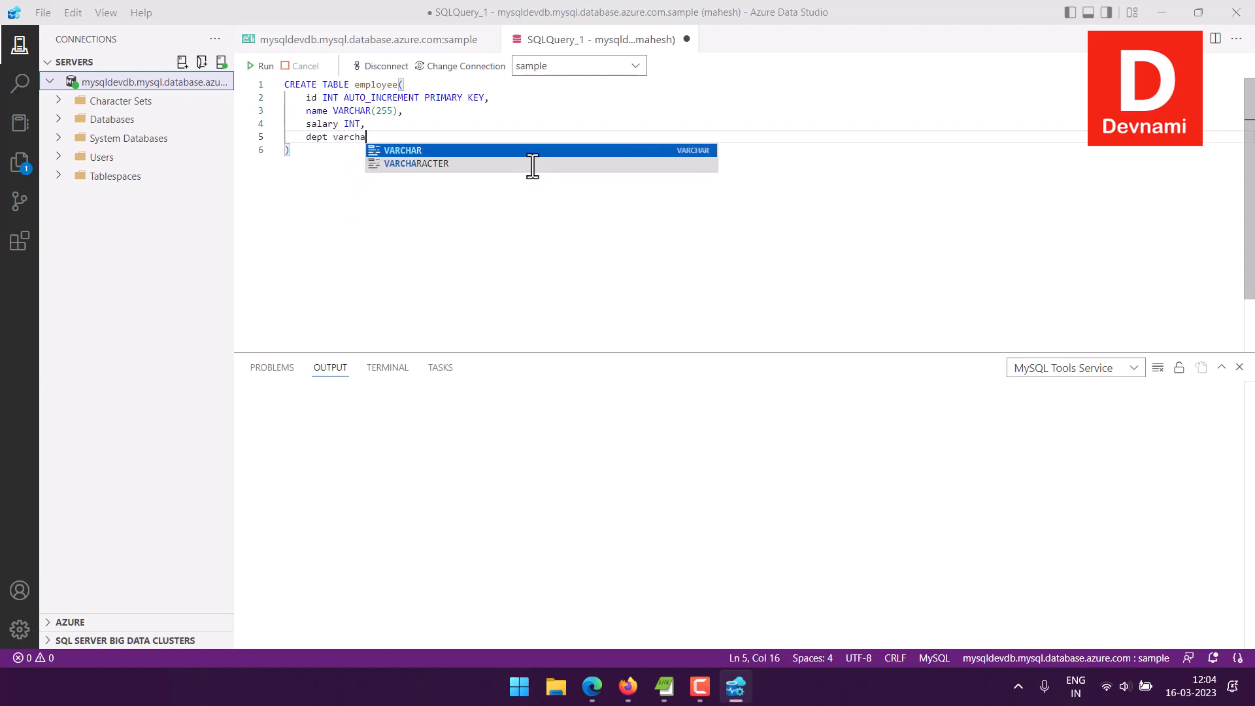
pyautogui.press('Return')
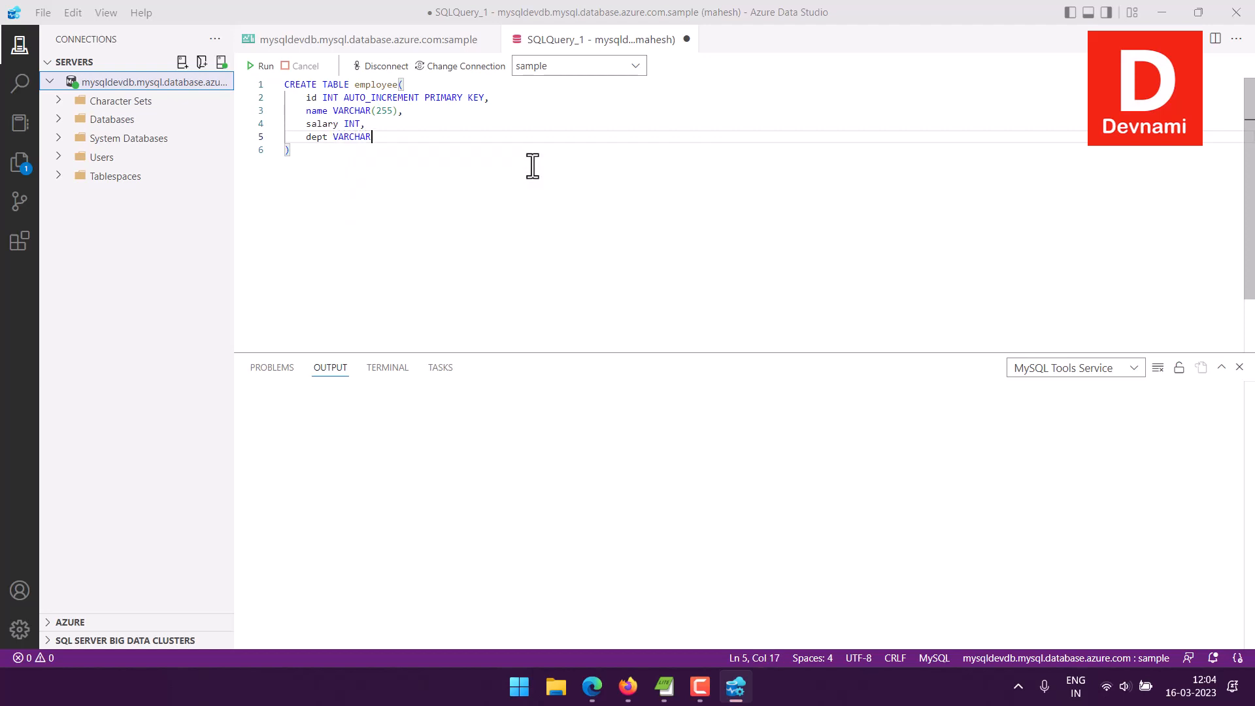
pyautogui.write('(255')
# Step: End the CREATE TABLE statement with a semicolon and run it to create the employee table
pyautogui.click(368, 157)
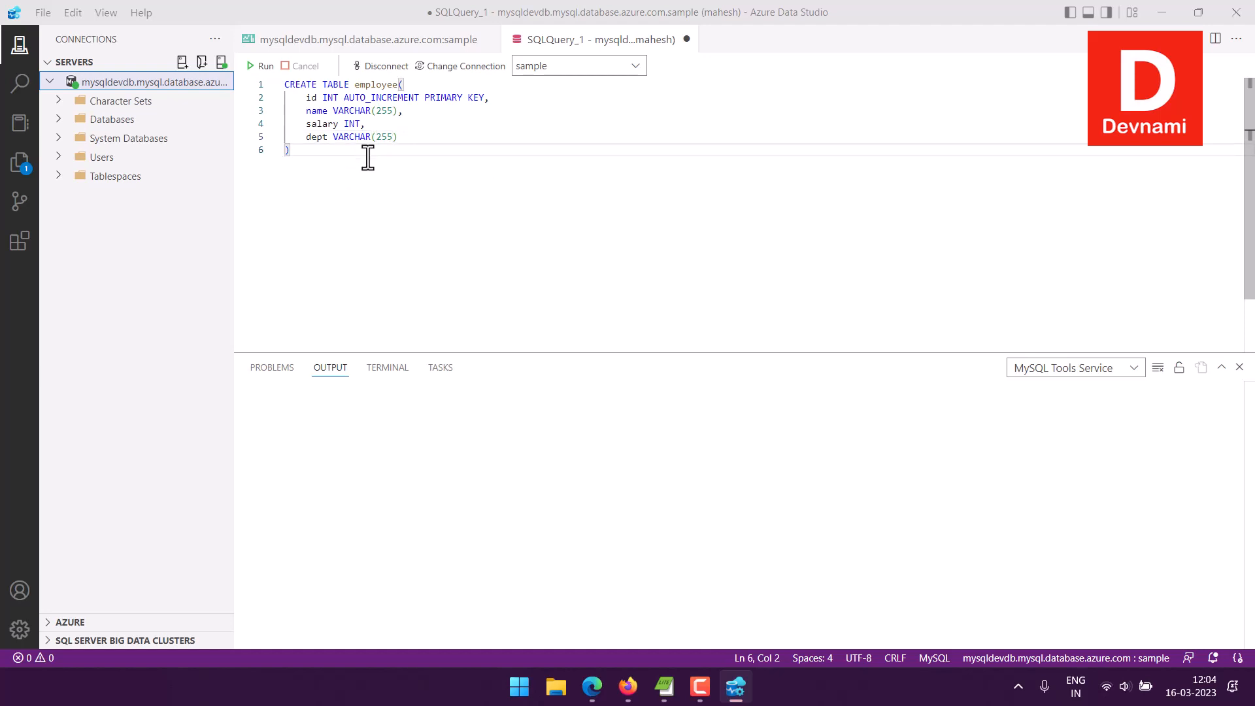
pyautogui.write(';')
pyautogui.click(264, 67)
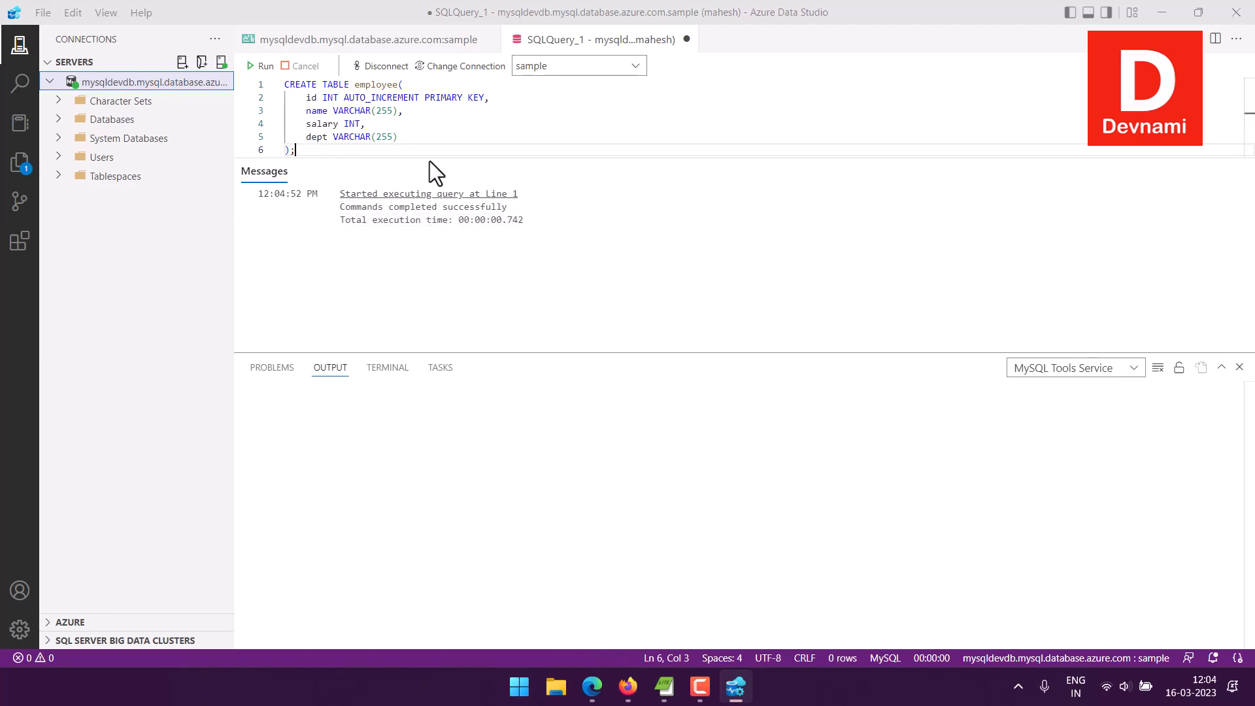
# Step: Write "SELECT * FROM employee;" below the table definition and run only that statement
pyautogui.press('Return')
pyautogui.press('Return')
pyautogui.write('S')
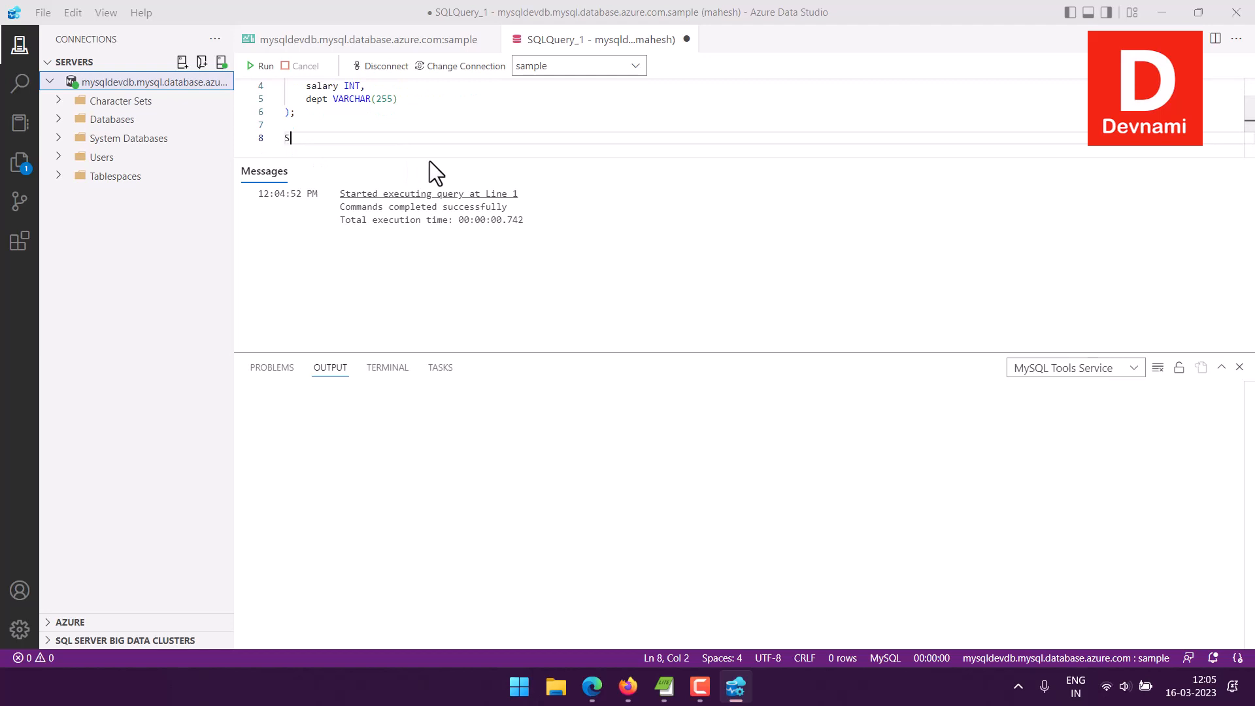
pyautogui.write('ELECT * F')
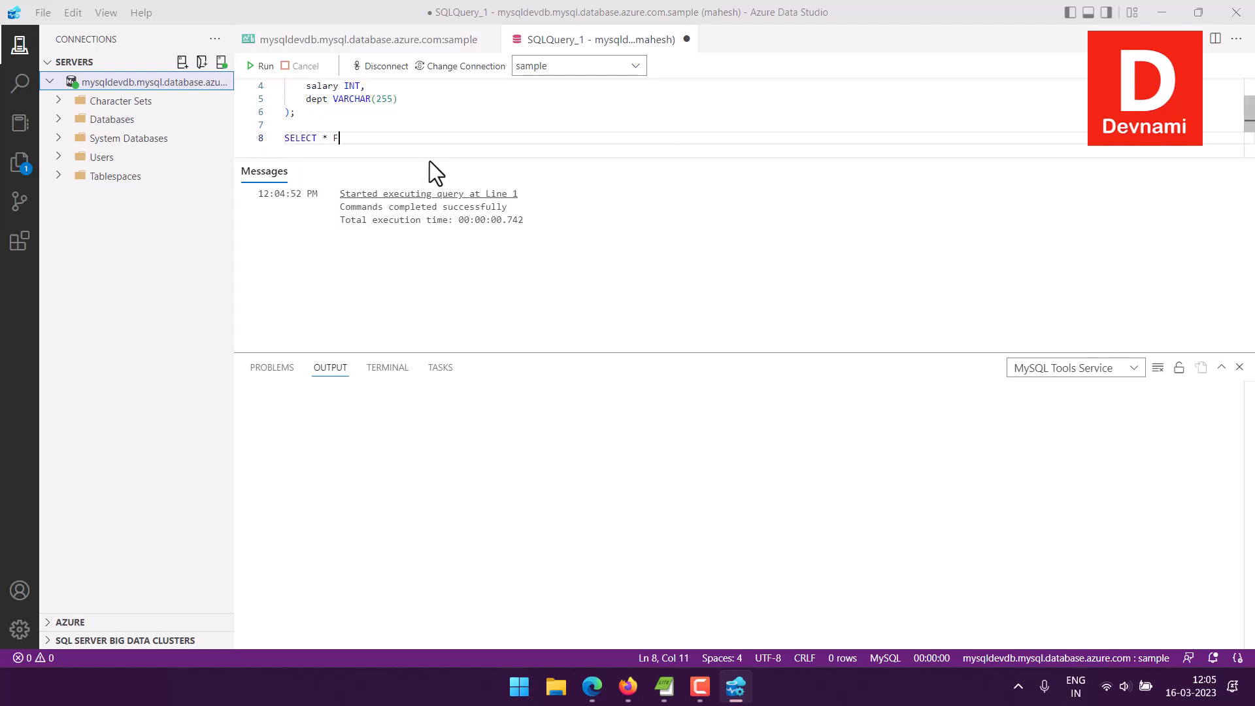
pyautogui.write('ROM employee;')
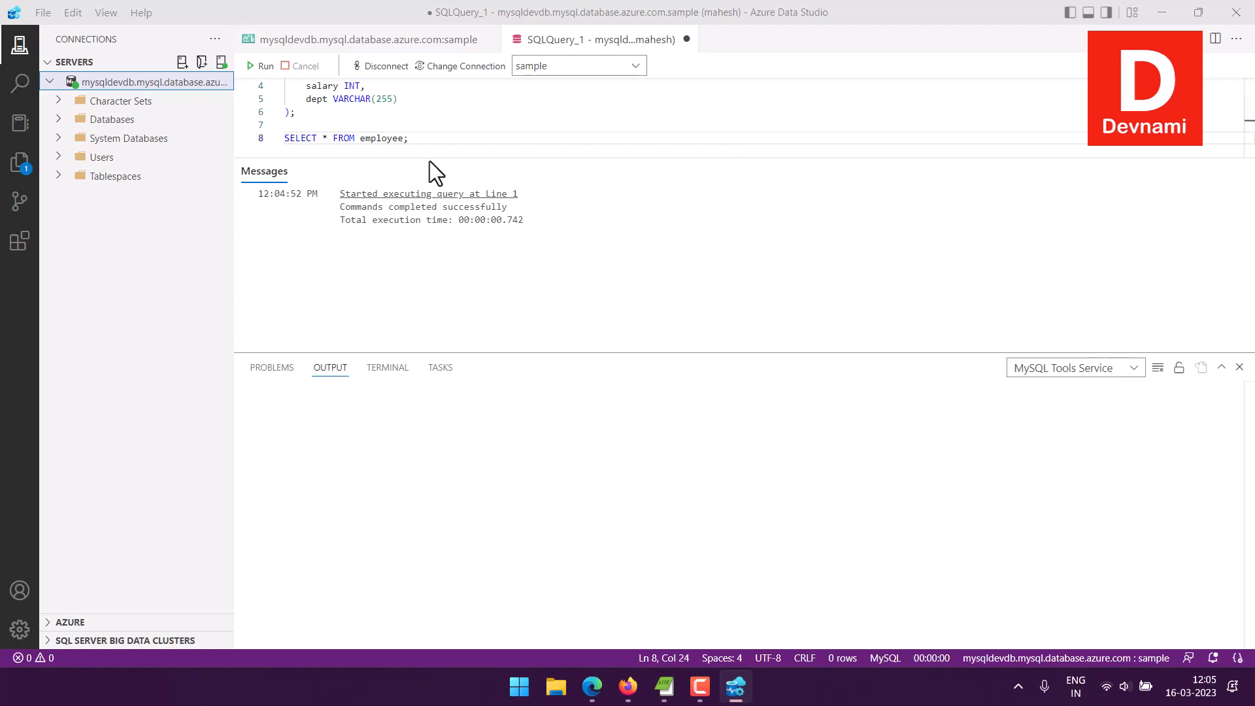
pyautogui.moveTo(432, 139); pyautogui.dragTo(259, 137)
pyautogui.click(260, 65)
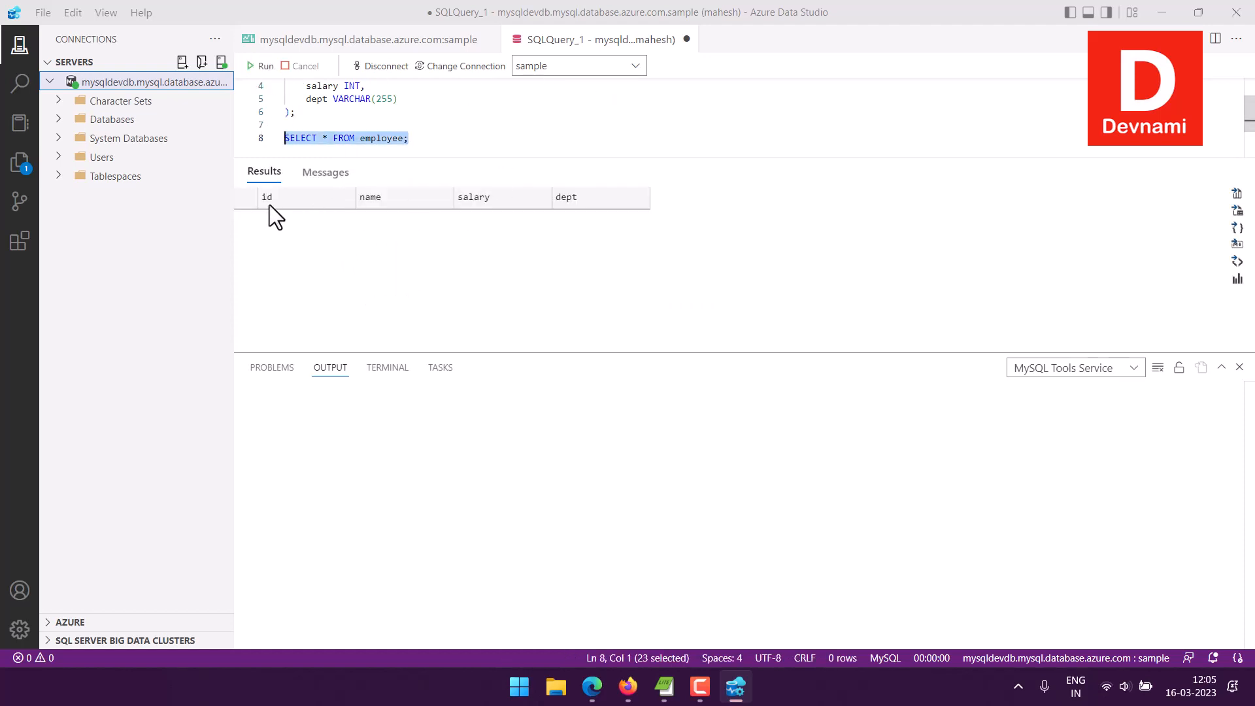
# Step: Below the SELECT query, begin an INSERT INTO employee statement with columns id, name, salary, dept and the VALUES keyword
pyautogui.click(539, 143)
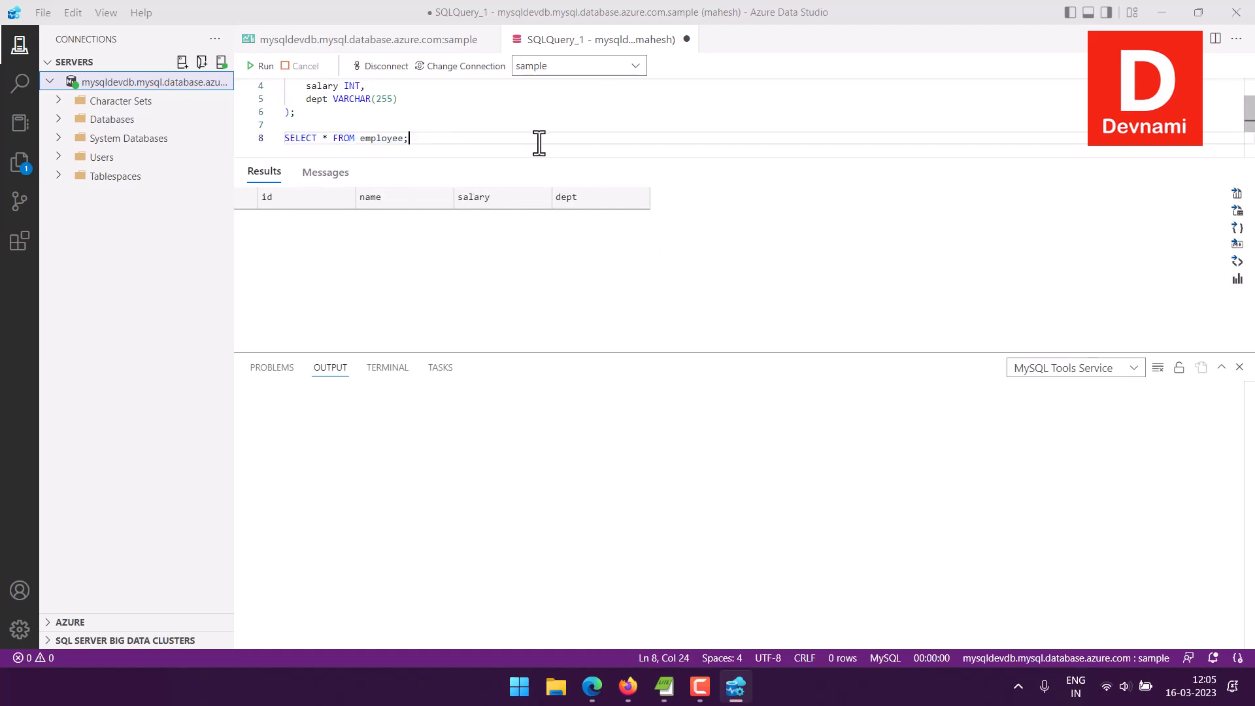
pyautogui.press('Return')
pyautogui.press('Return')
pyautogui.write('INSE')
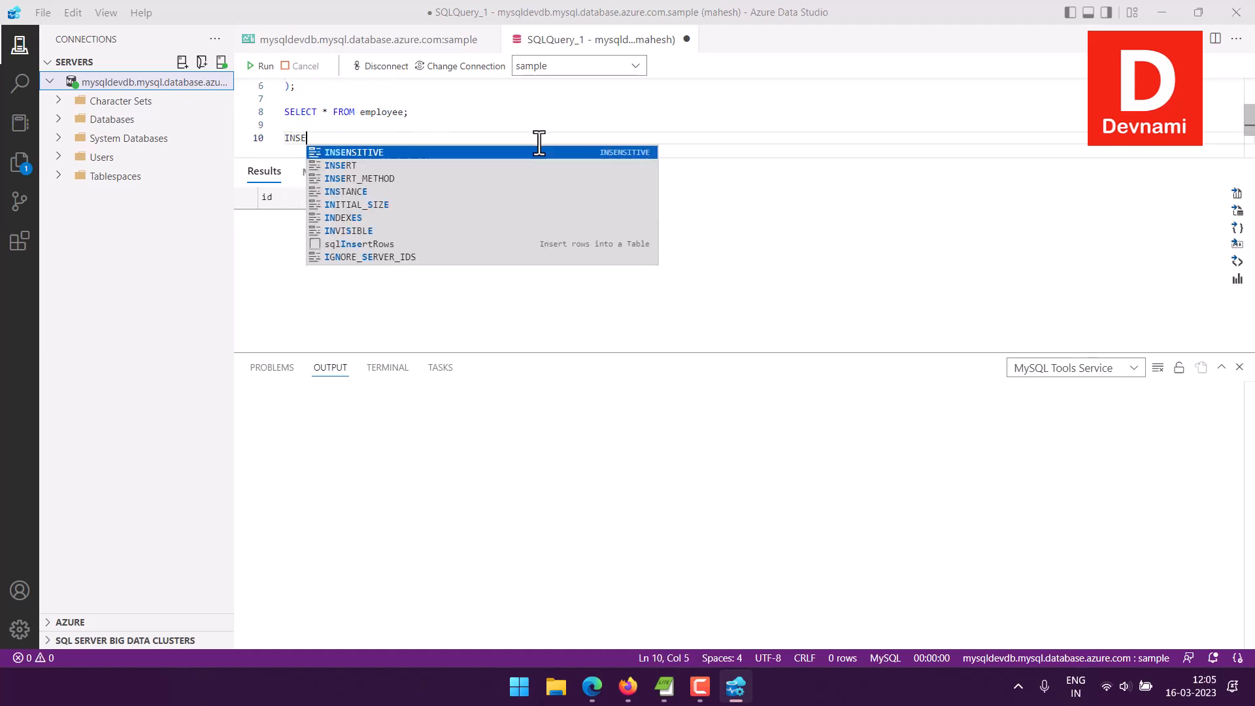
pyautogui.write('RT INTO ')
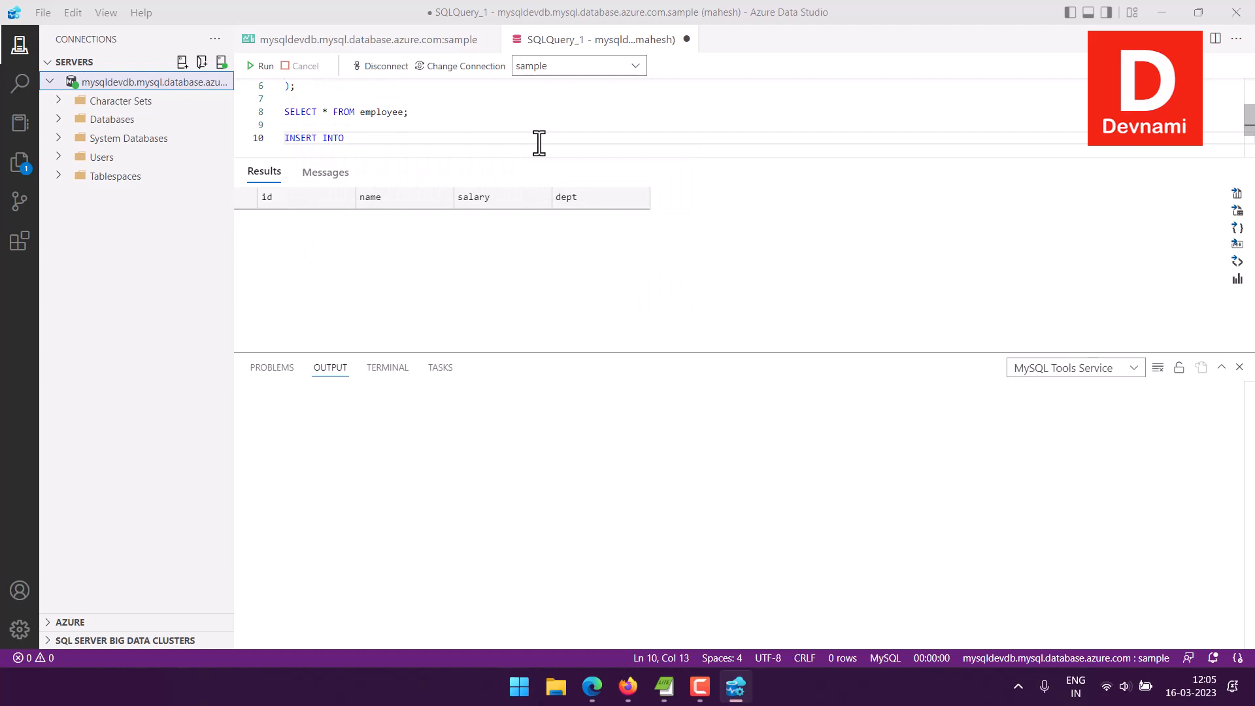
pyautogui.write('empl')
pyautogui.press('Tab')
pyautogui.write('(')
pyautogui.write('uid')
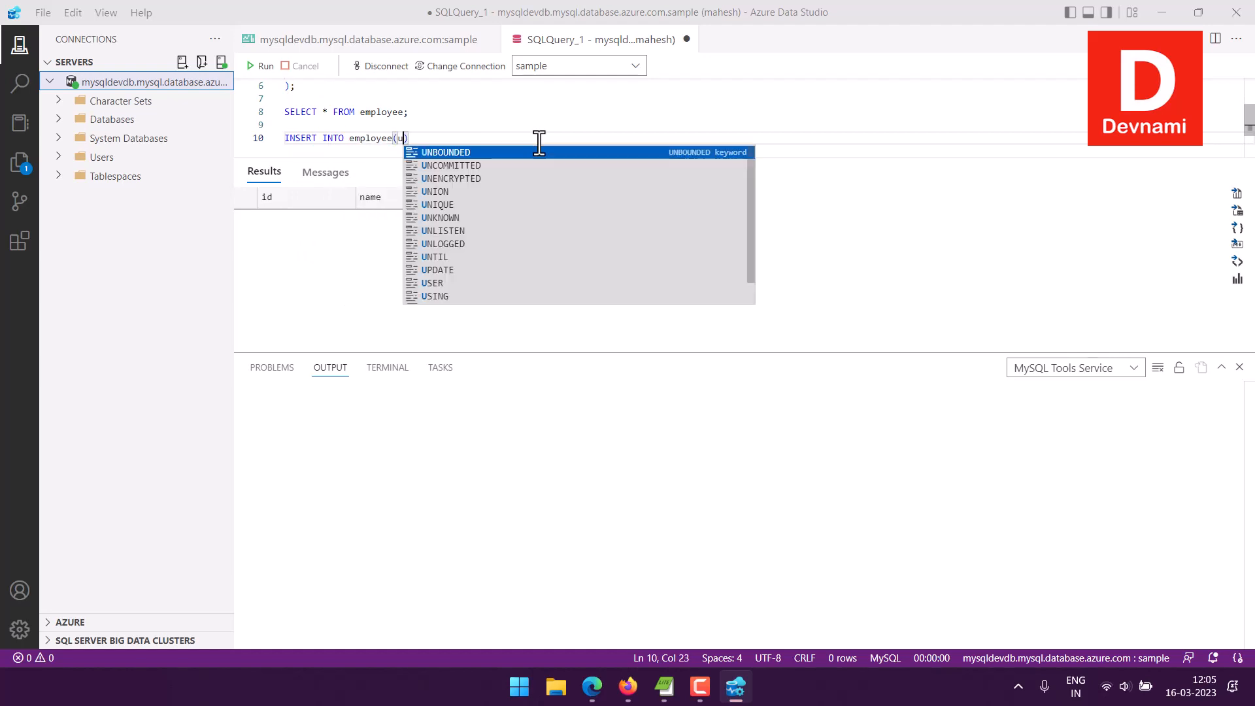
pyautogui.press('BackSpace')
pyautogui.press('BackSpace')
pyautogui.press('BackSpace')
pyautogui.write('id,name, ')
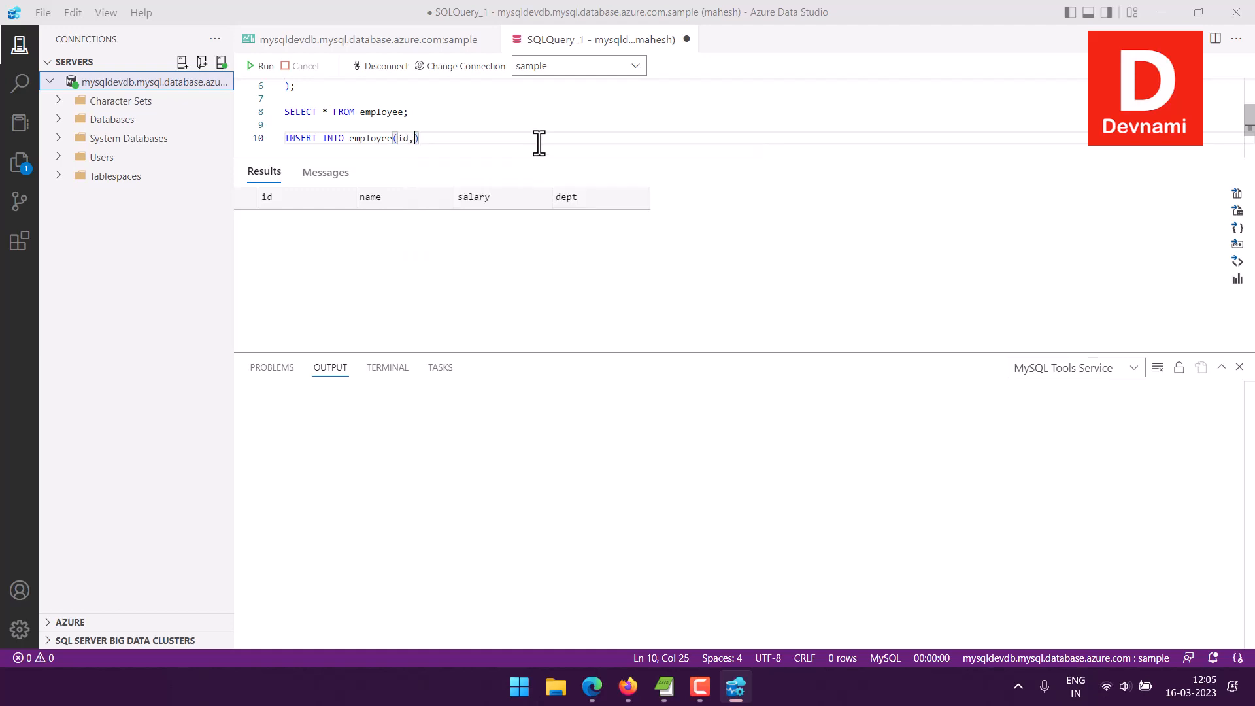
pyautogui.write('salary,dept) VALUES')
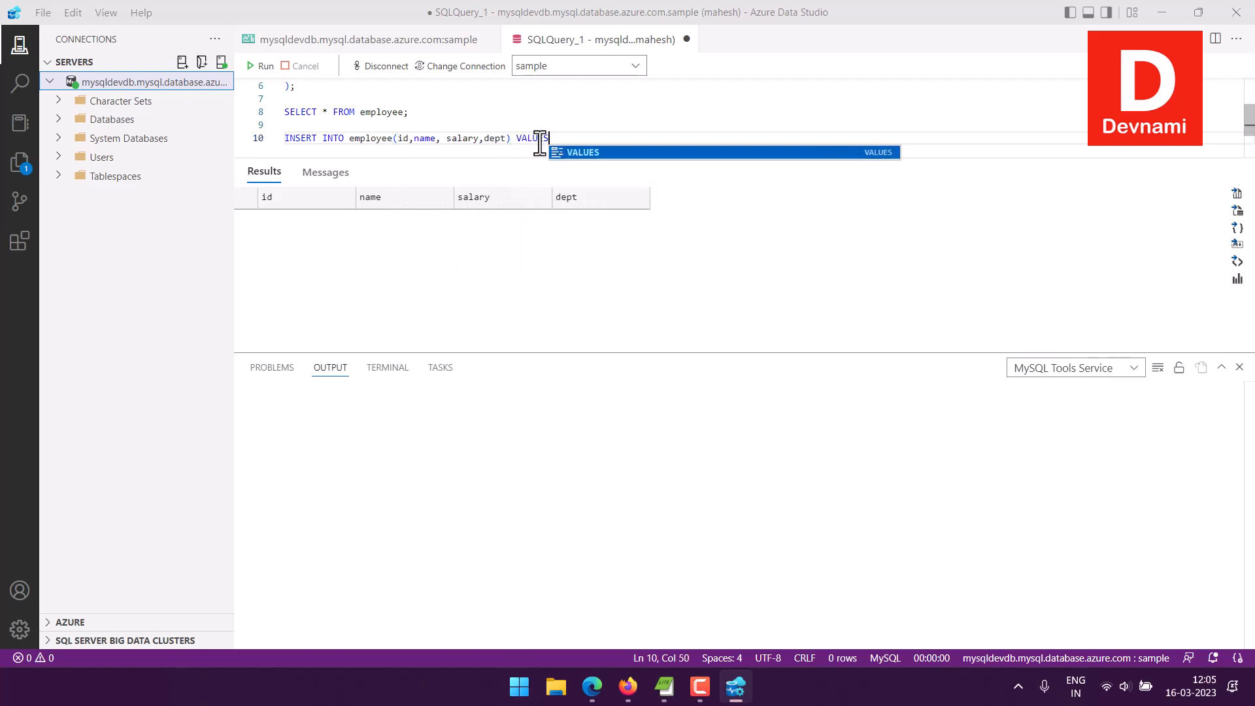
# Step: Complete the INSERT values with id 1, the employee's name, salary 34555 and dept "design", ending with a semicolon
pyautogui.write('(1,')
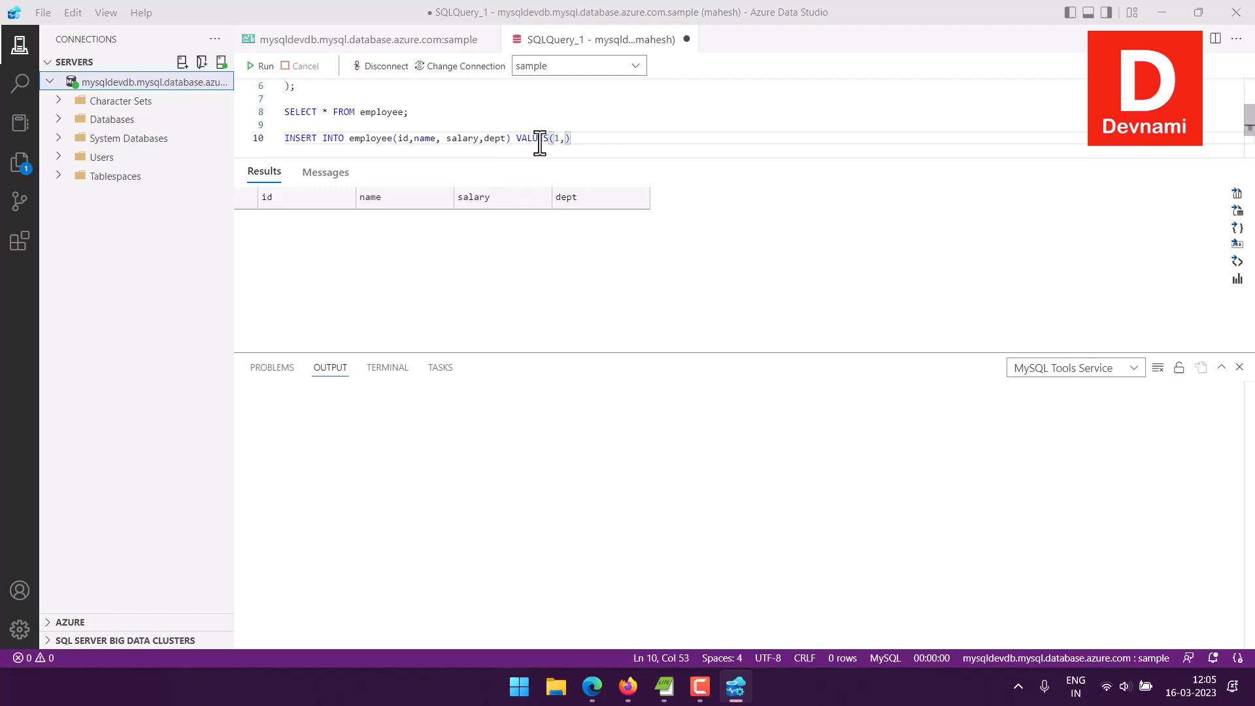
pyautogui.write('"mahesh", "')
pyautogui.press('BackSpace')
pyautogui.write('34555,')
pyautogui.press('Return')
pyautogui.write('des')
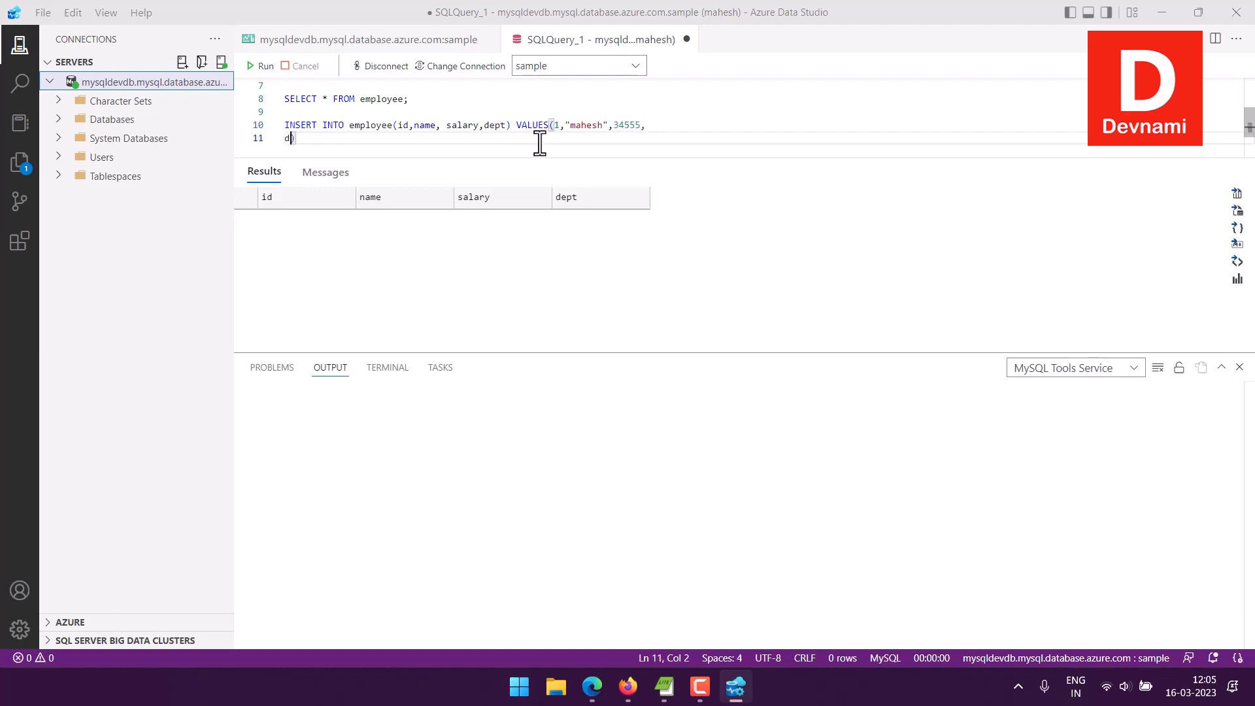
pyautogui.press('BackSpace')
pyautogui.press('BackSpace')
pyautogui.press('BackSpace')
pyautogui.press('BackSpace')
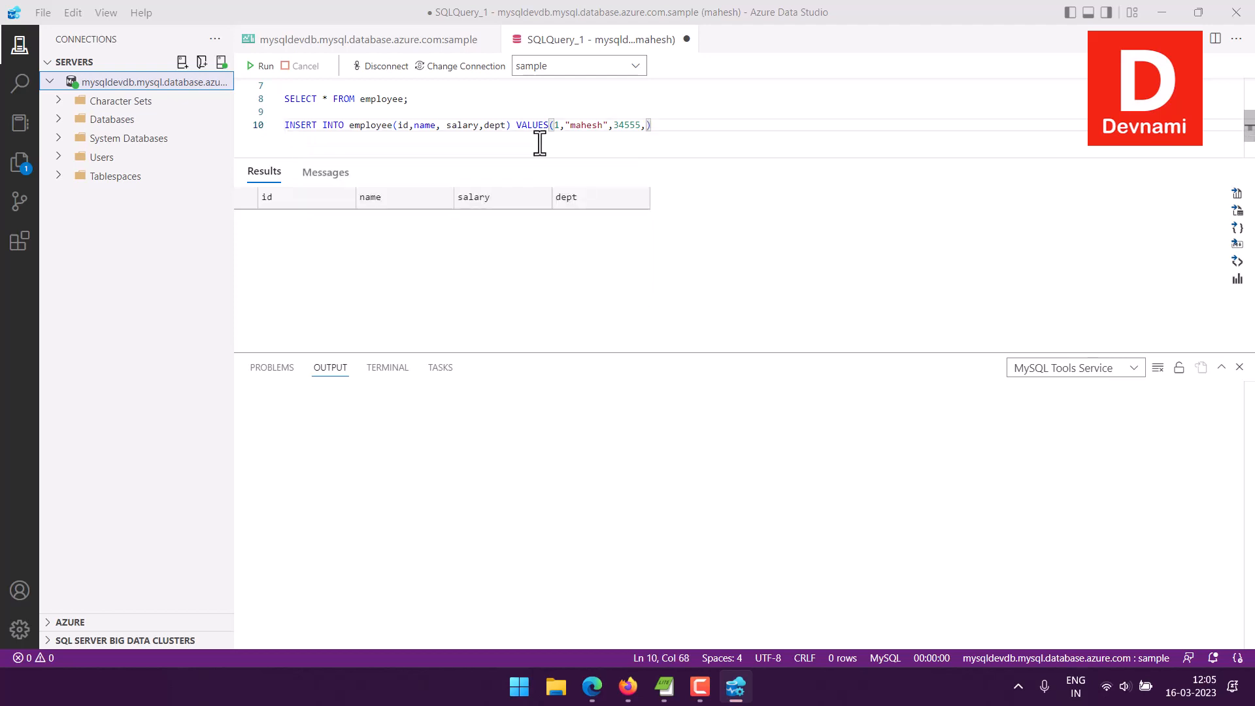
pyautogui.write('"design')
pyautogui.press('Right')
pyautogui.write(';')
pyautogui.press('Return')
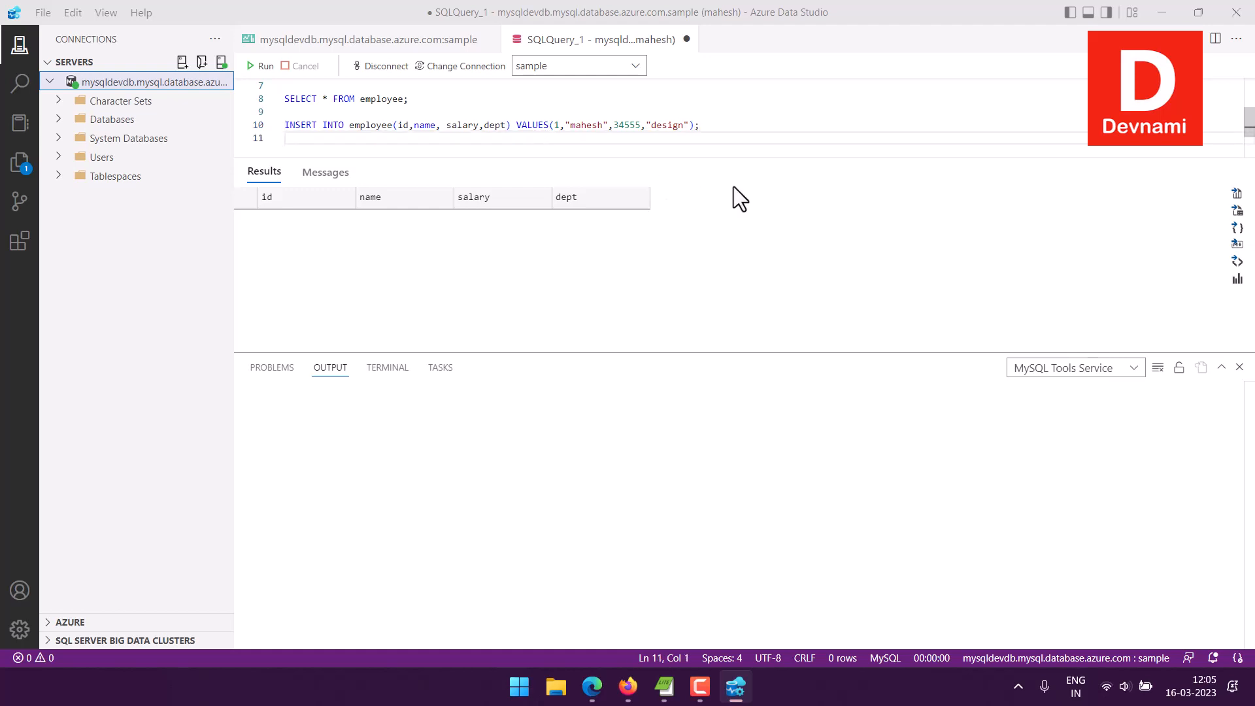
# Step: Run only the INSERT statement for the employee with id 1
pyautogui.moveTo(705, 126); pyautogui.dragTo(284, 125)
pyautogui.click(264, 66)
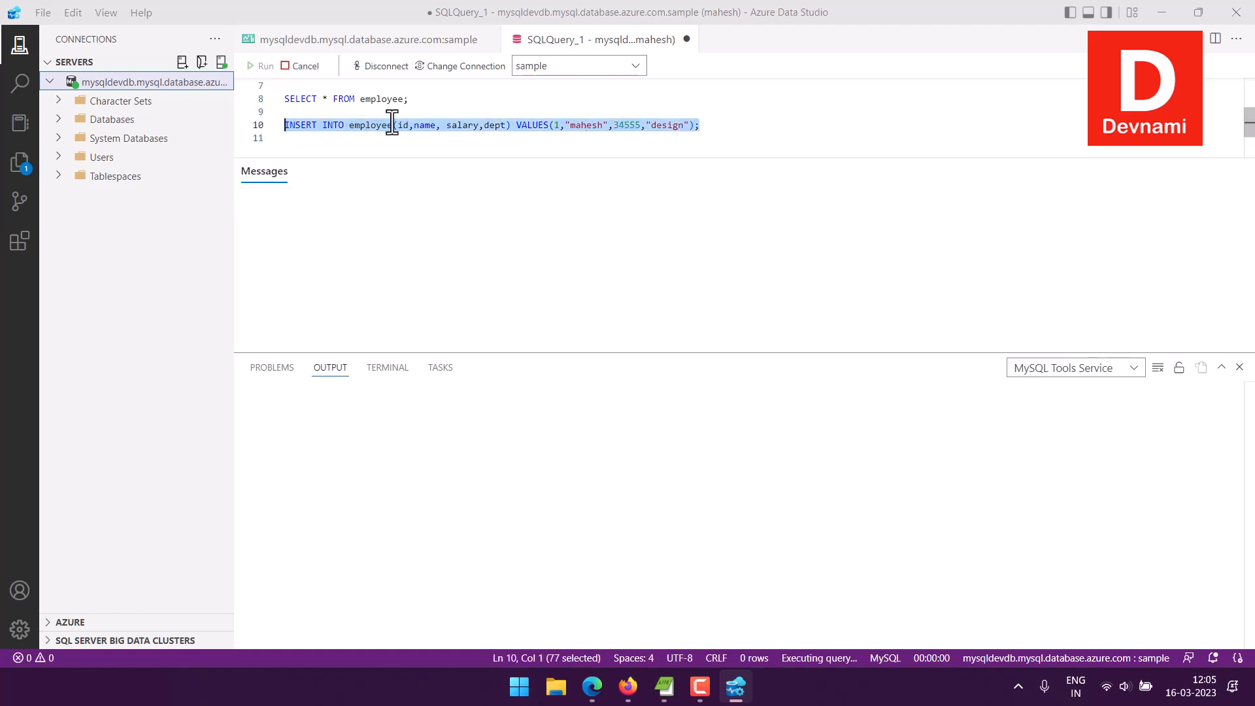
pyautogui.click(323, 128)
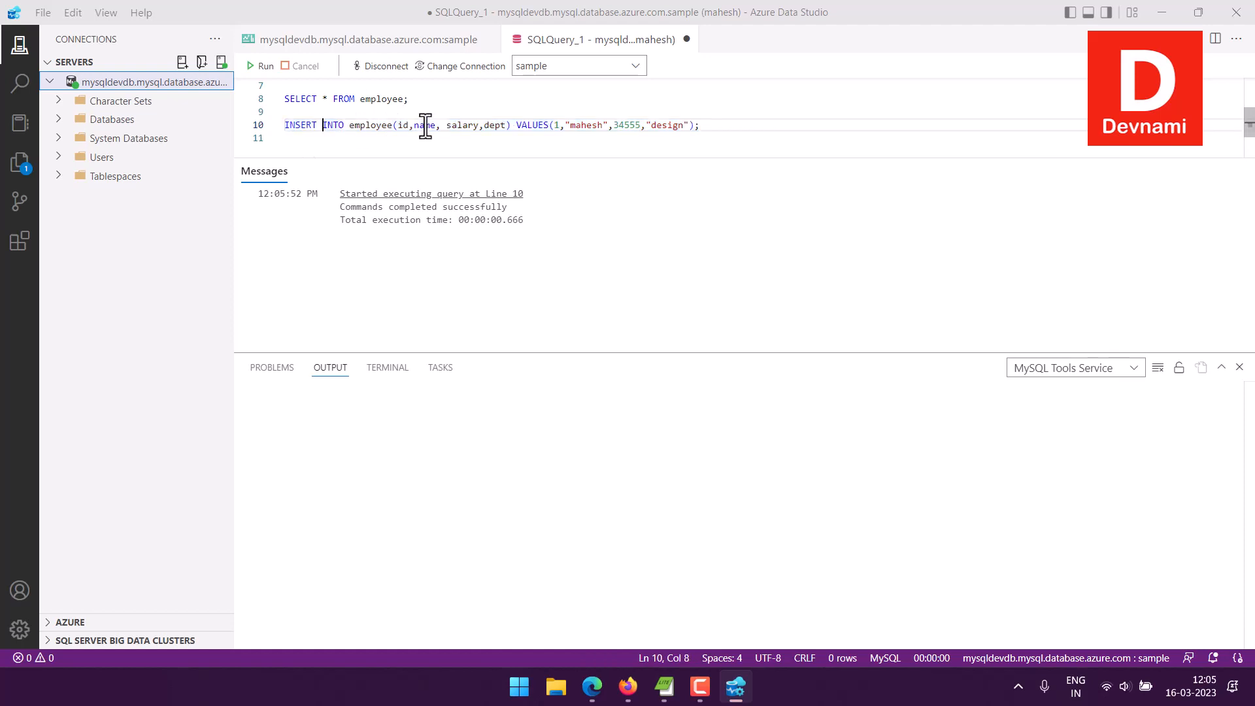
# Step: Change the INSERT values to id 2, a second employee's name, salary 11555 and dept "Developer"
pyautogui.click(555, 127)
pyautogui.doubleClick(559, 127)
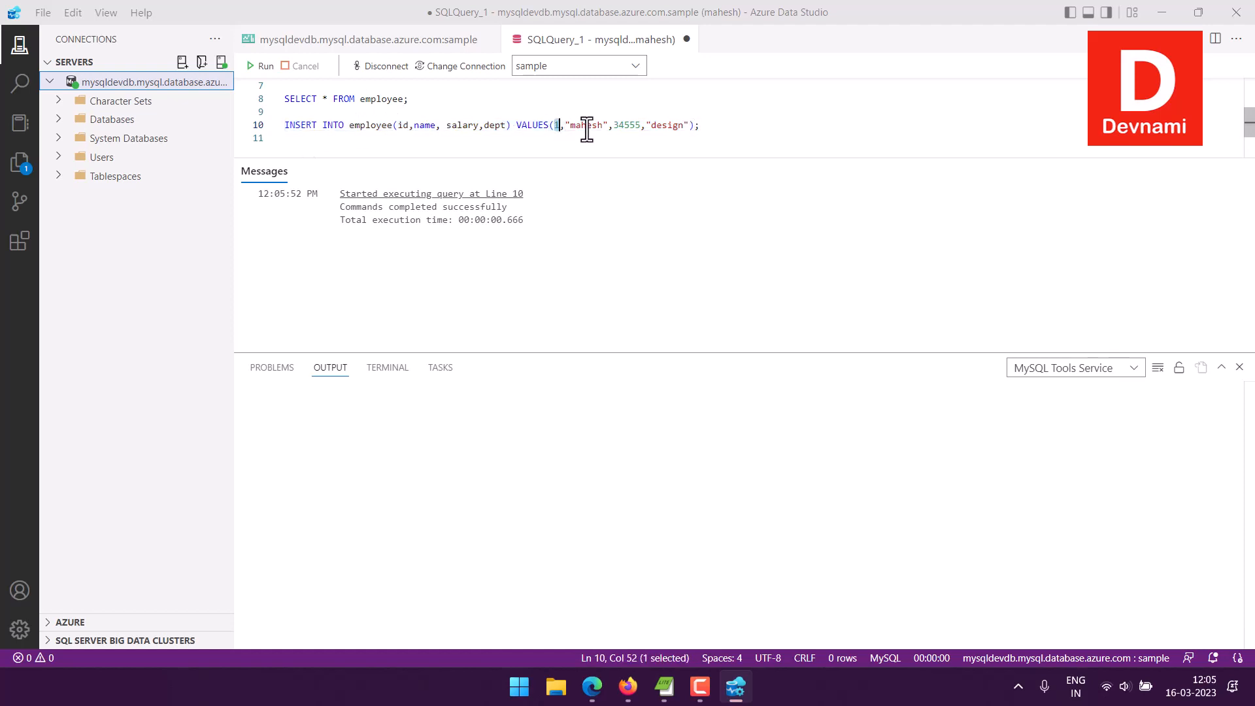
pyautogui.write('2')
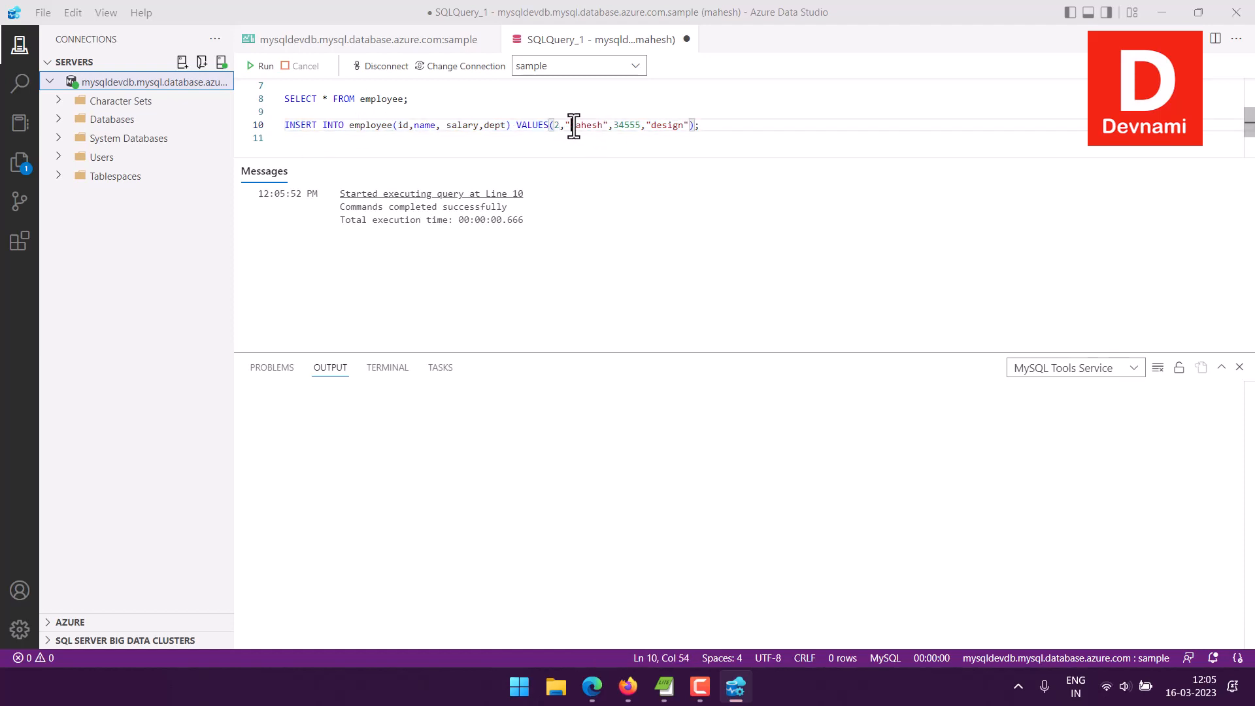
pyautogui.doubleClick(588, 125)
pyautogui.write('Suresh')
pyautogui.moveTo(613, 126); pyautogui.dragTo(626, 126)
pyautogui.write('11')
pyautogui.click(652, 126)
pyautogui.doubleClick(674, 129)
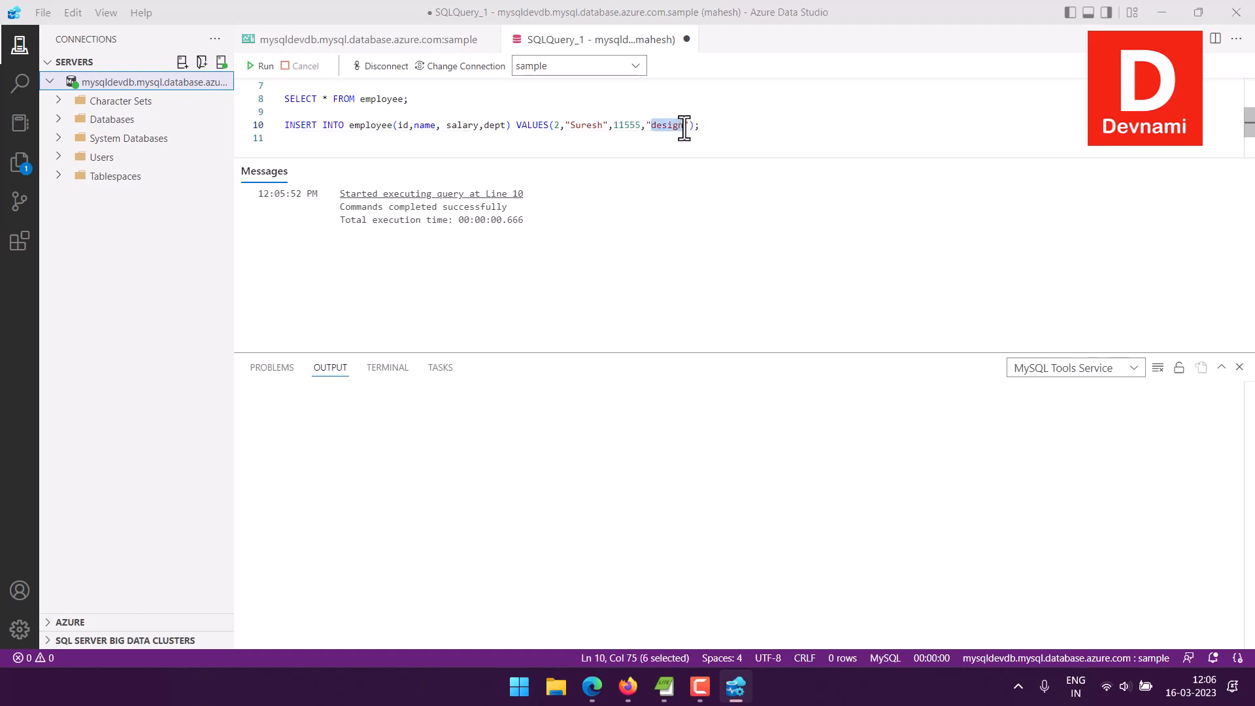
pyautogui.write('Developer')
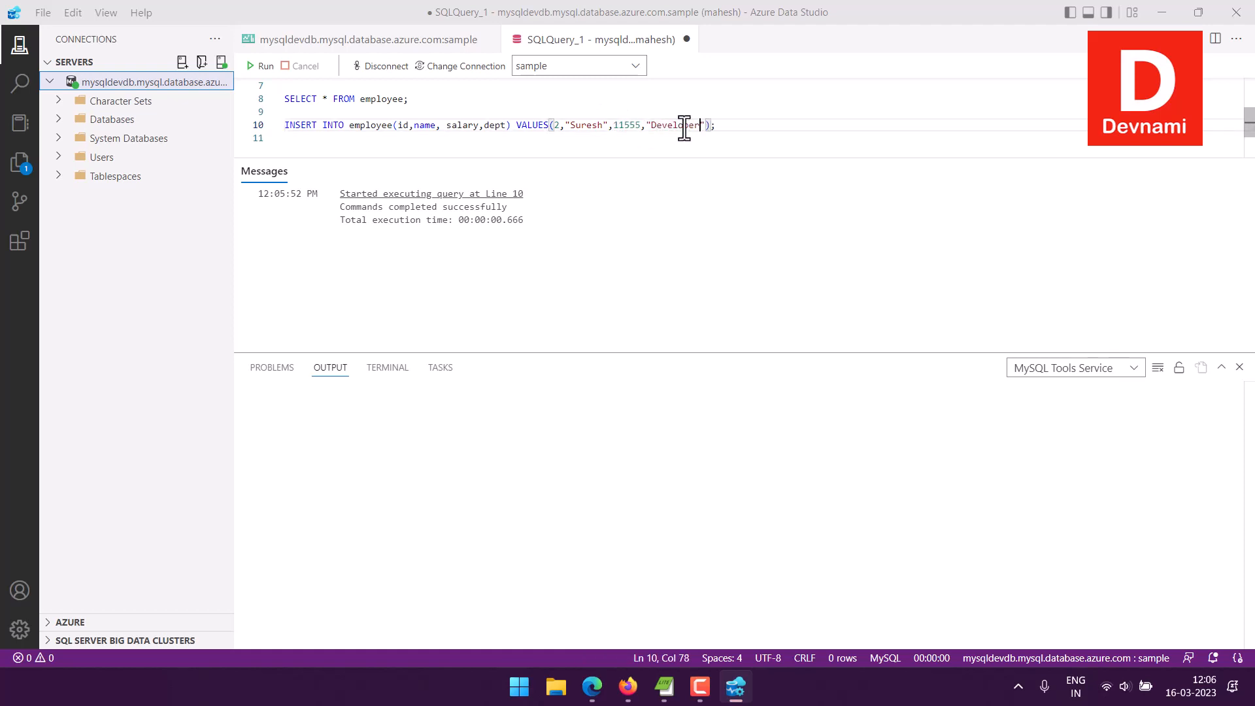
# Step: Run only the edited INSERT statement to add the employee with id 2
pyautogui.moveTo(739, 131); pyautogui.dragTo(275, 128)
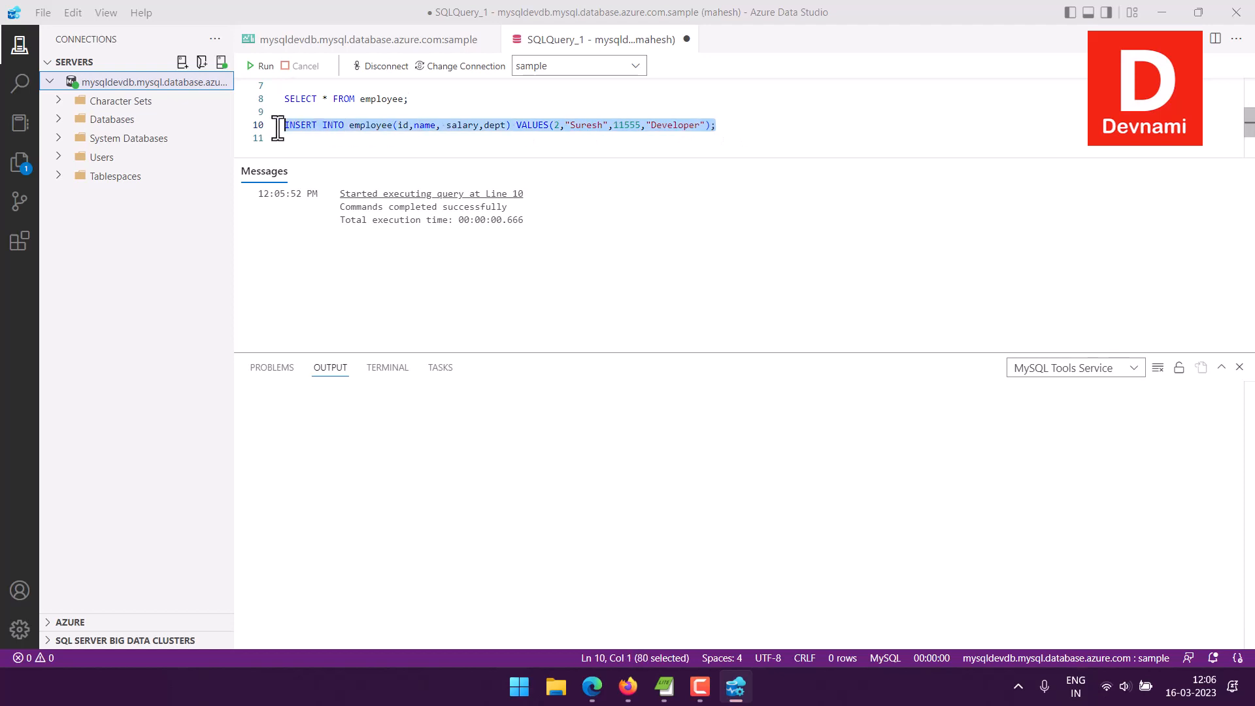
pyautogui.click(261, 66)
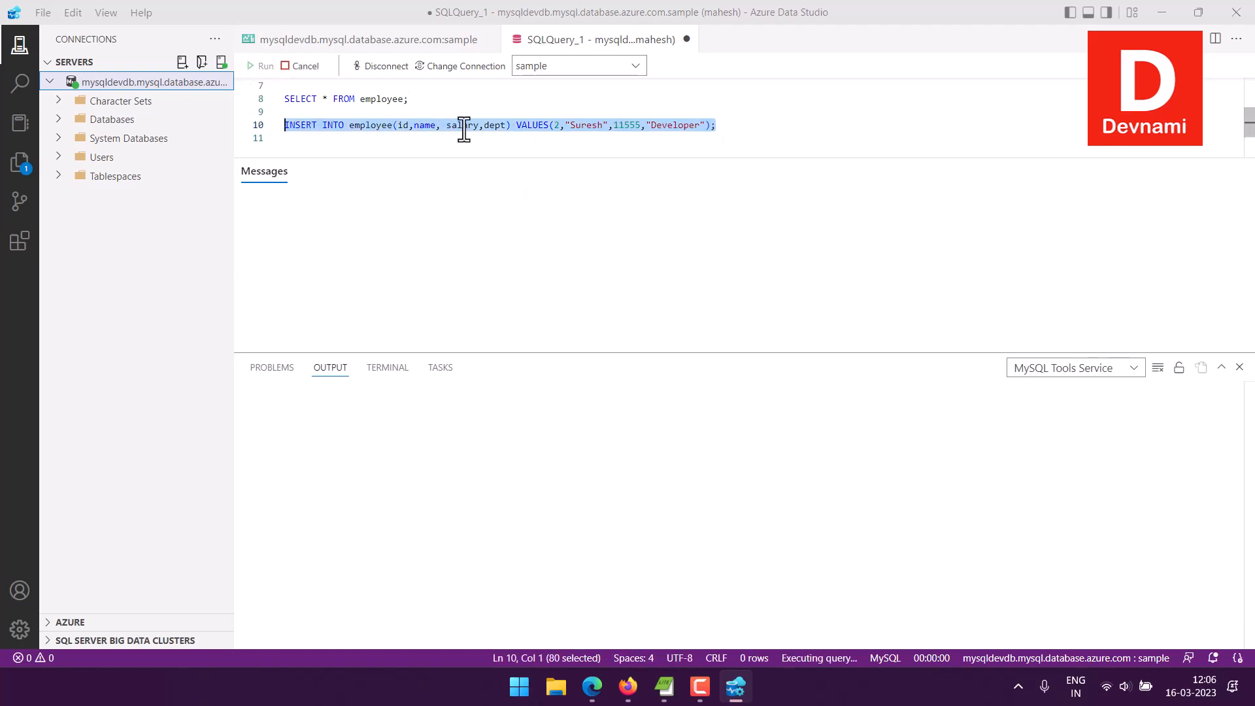
pyautogui.click(512, 127)
# Step: Change the INSERT values to id 3, a third employee's name and salary 144555, and run only that statement
pyautogui.doubleClick(557, 126)
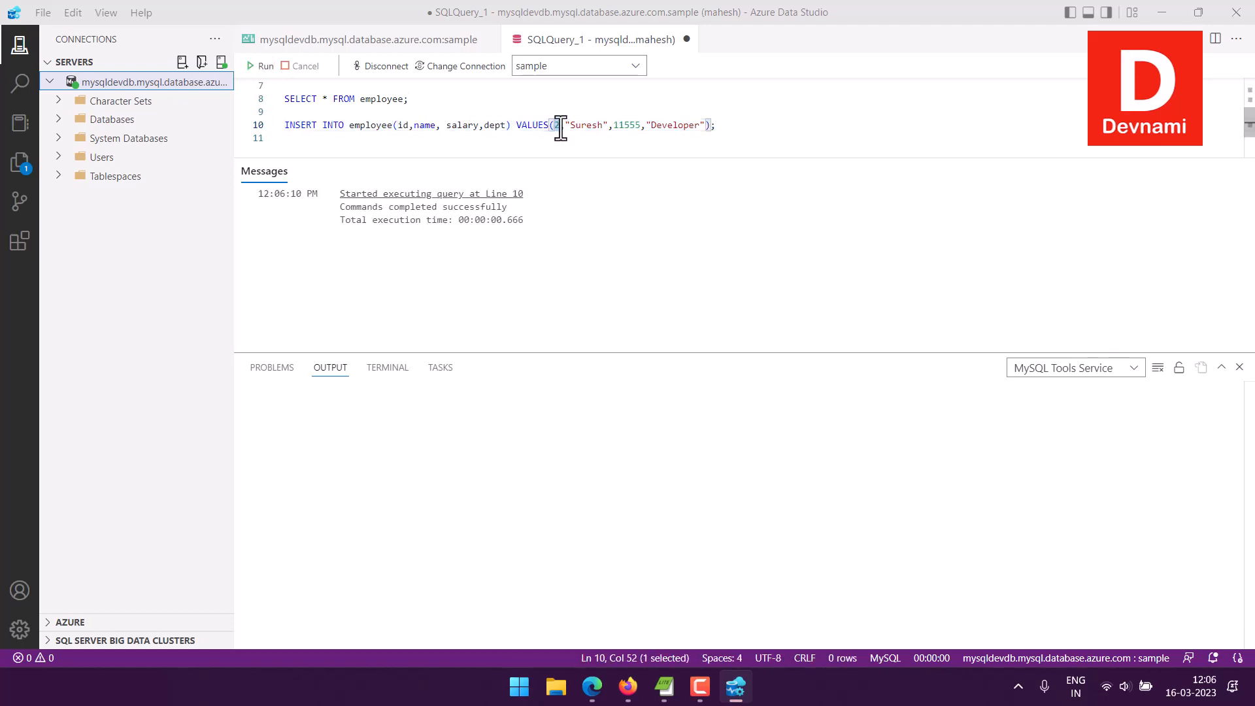
pyautogui.write('3')
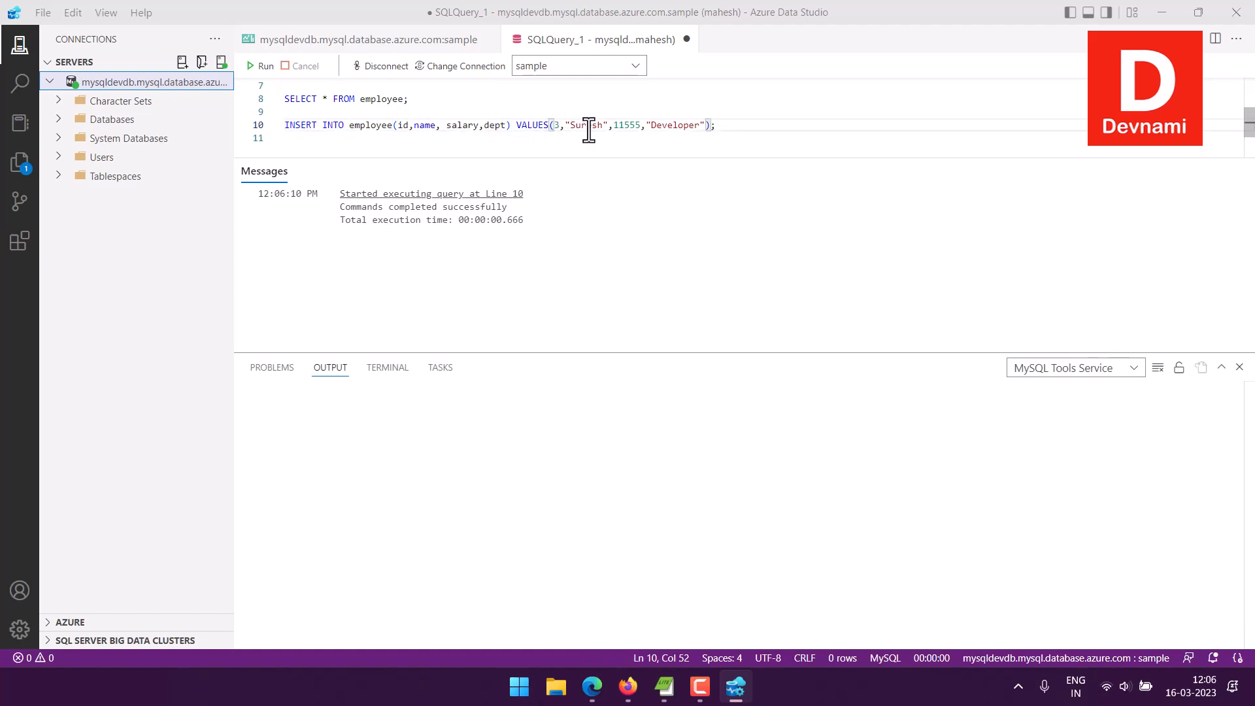
pyautogui.doubleClick(588, 124)
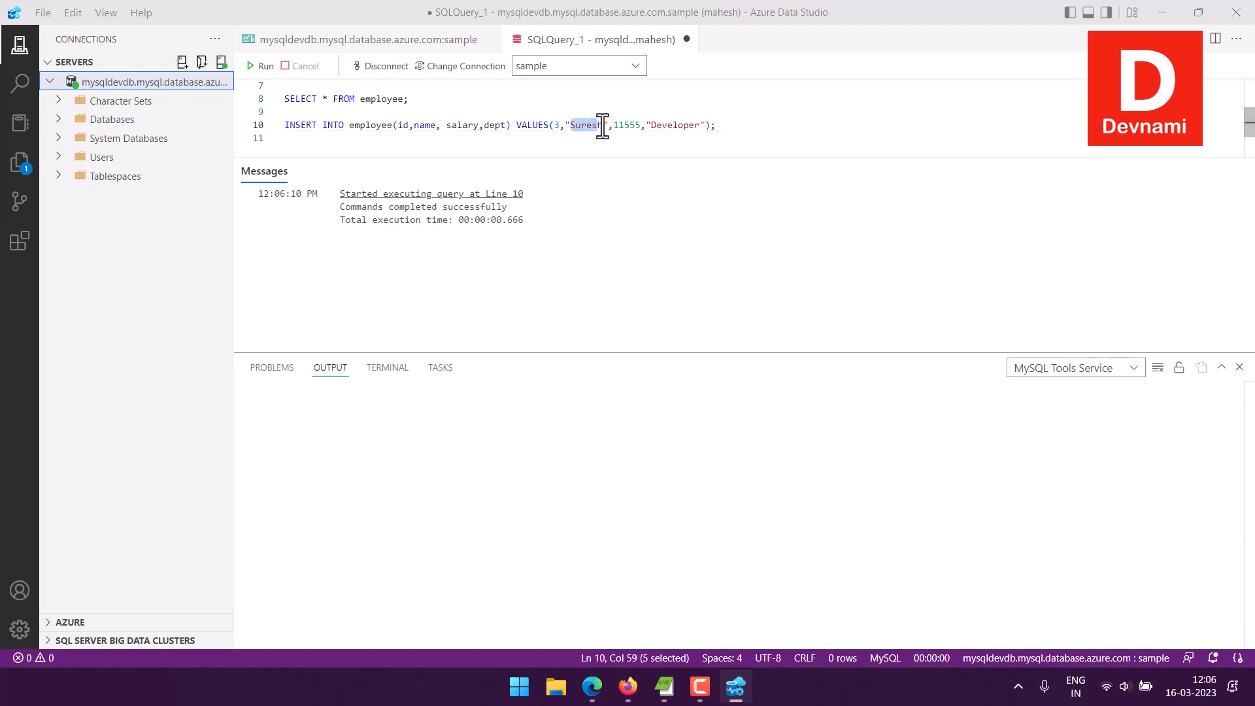
pyautogui.write('John')
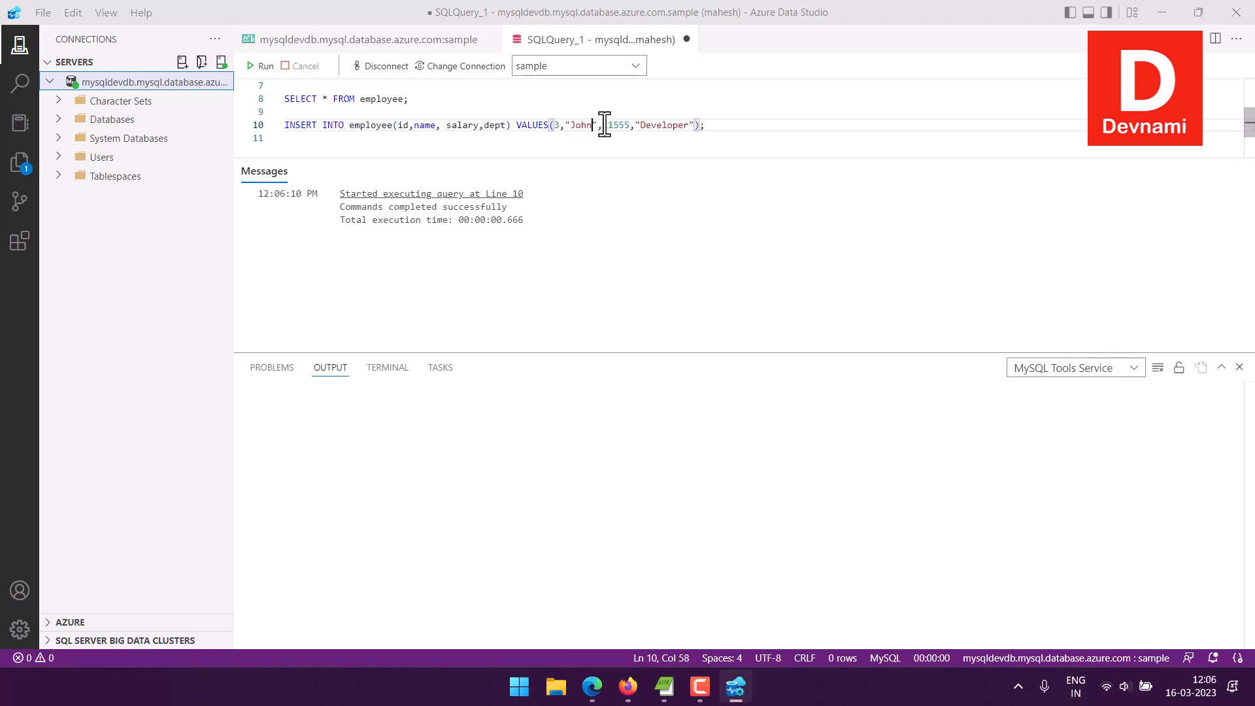
pyautogui.moveTo(609, 127); pyautogui.dragTo(616, 127)
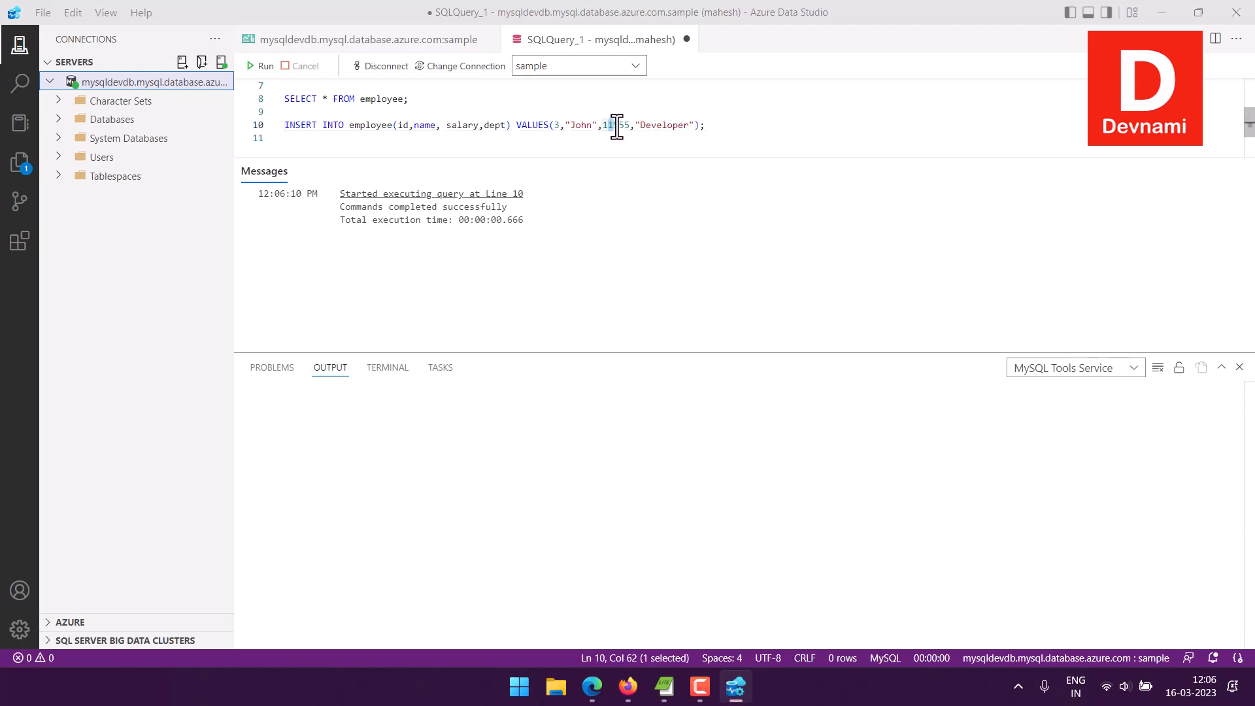
pyautogui.write('44')
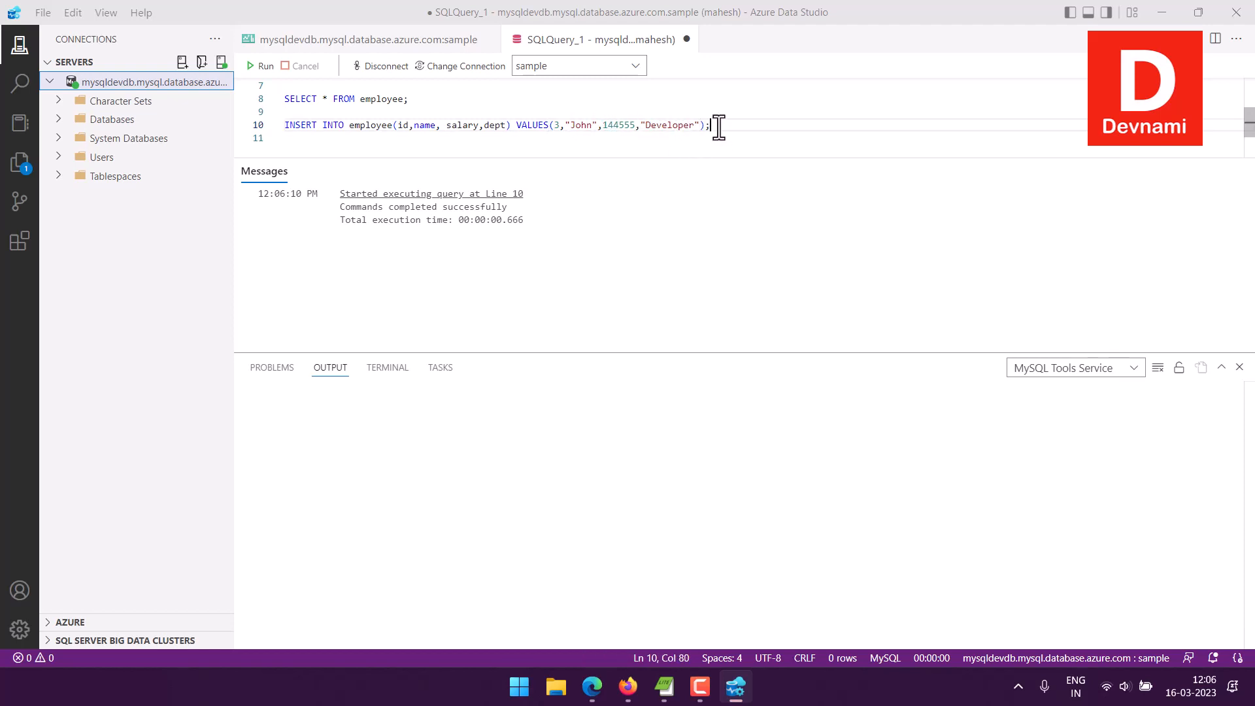
pyautogui.moveTo(717, 124); pyautogui.dragTo(283, 126)
pyautogui.click(261, 66)
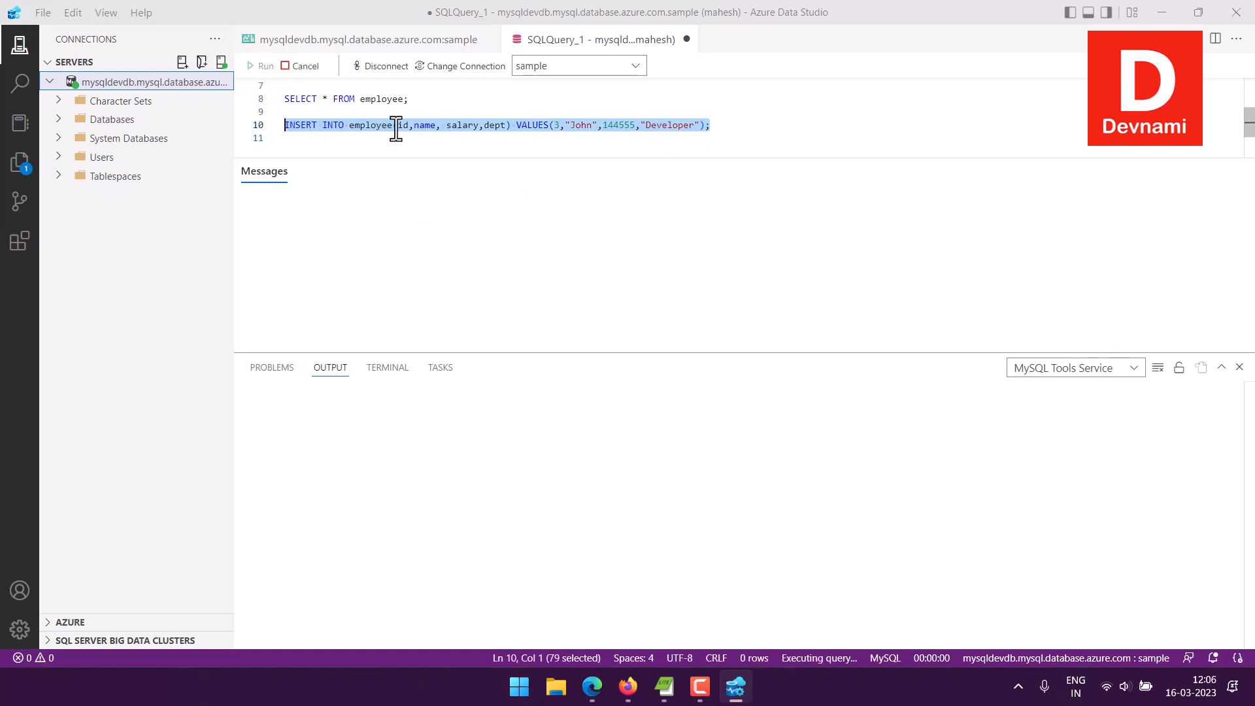
pyautogui.click(723, 126)
# Step: Change the INSERT values to id 4, a fourth employee's name and salary 222555, and run only that statement
pyautogui.doubleClick(555, 125)
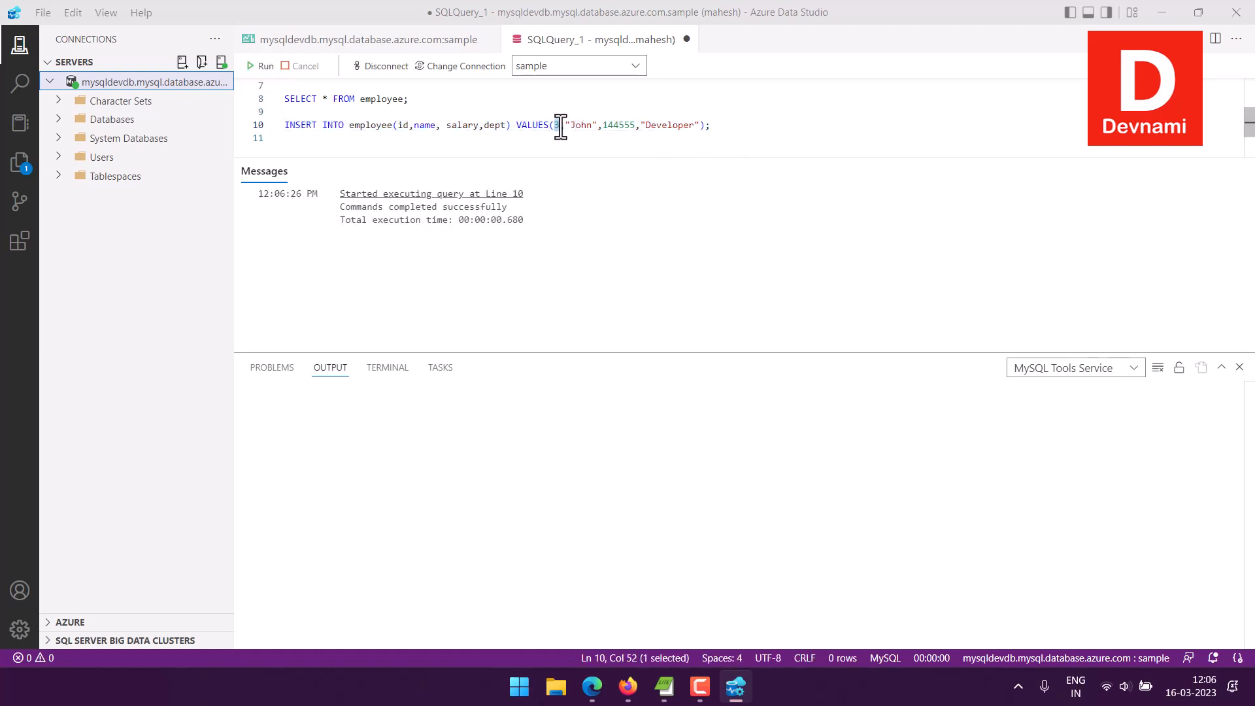
pyautogui.write('4')
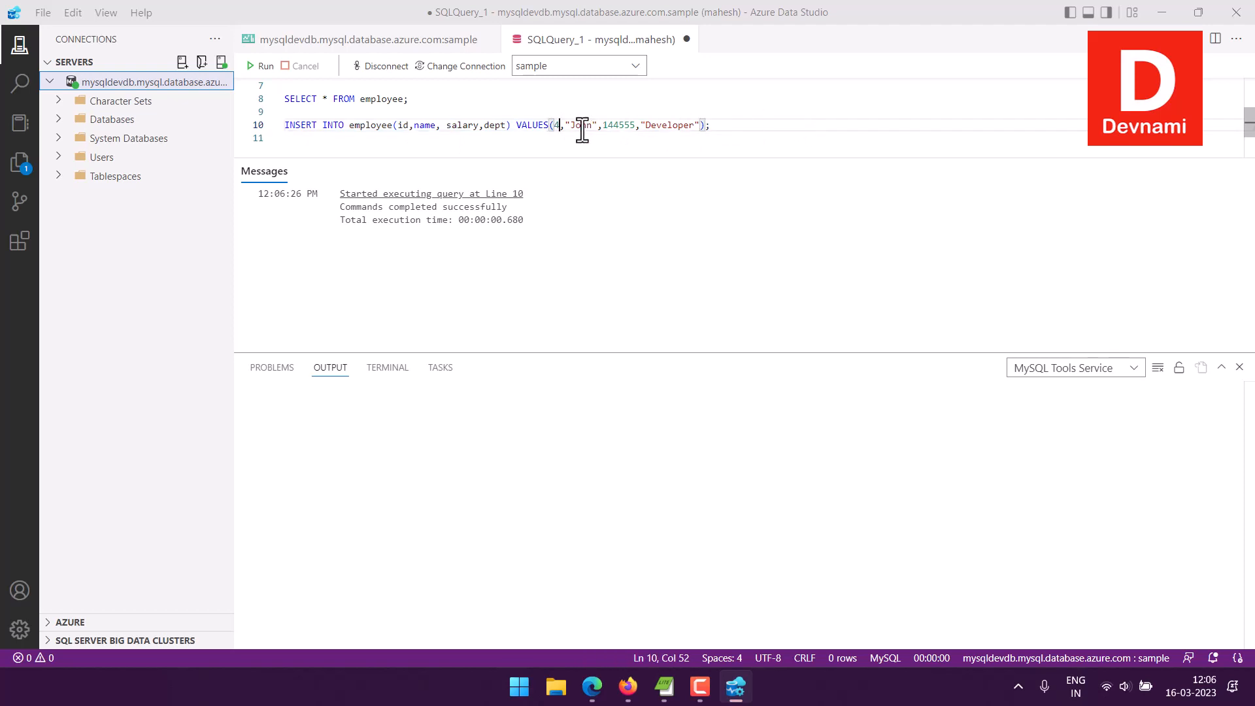
pyautogui.moveTo(577, 125); pyautogui.dragTo(624, 126)
pyautogui.write('ane",222')
pyautogui.moveTo(726, 126); pyautogui.dragTo(283, 123)
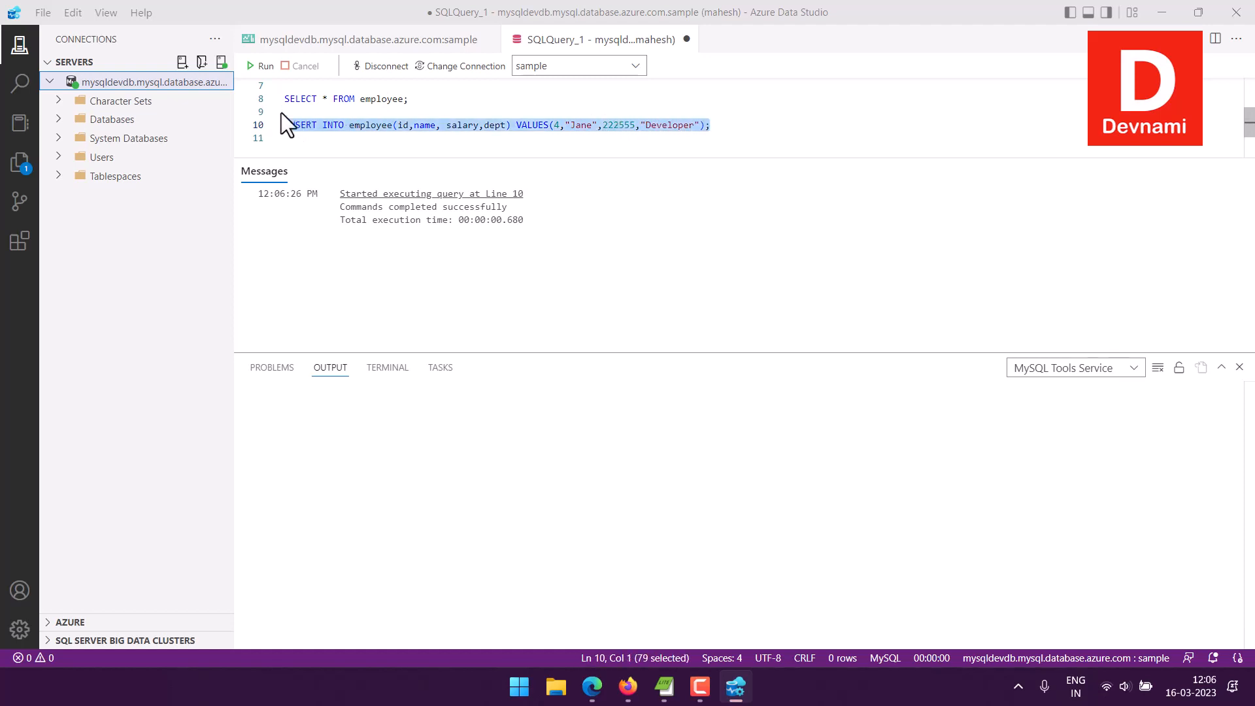
pyautogui.click(261, 66)
pyautogui.click(725, 126)
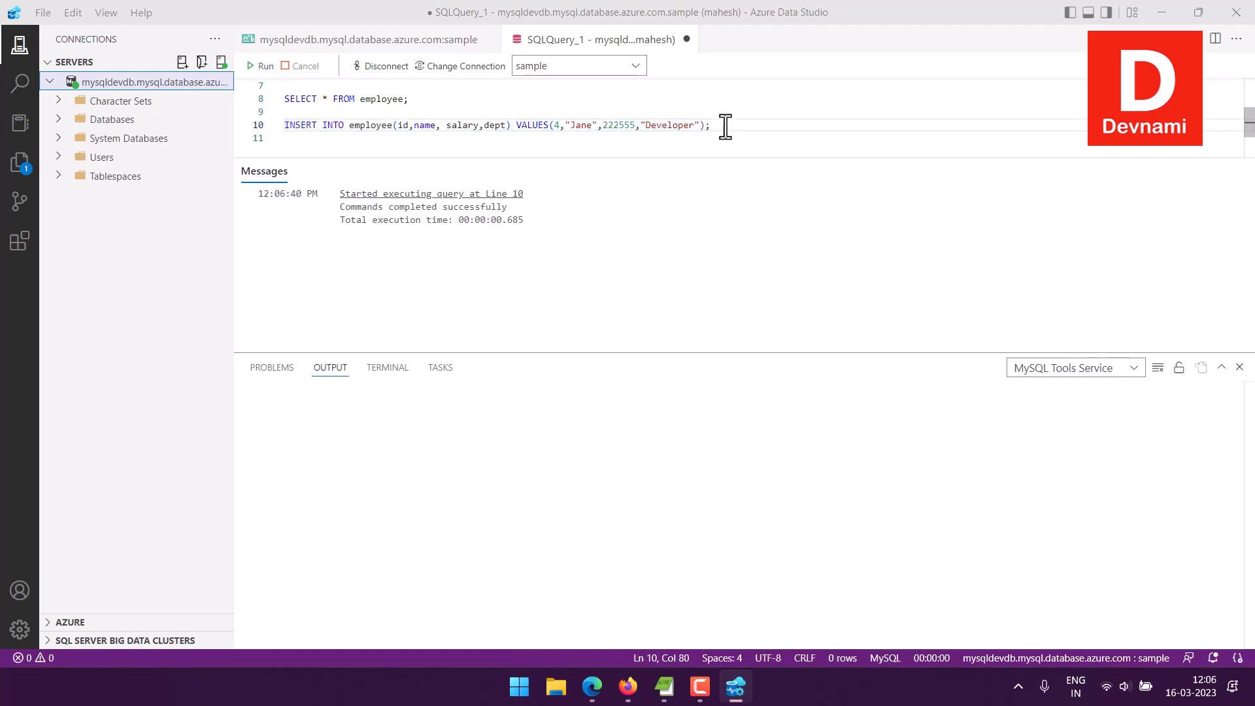
# Step: Run only the "SELECT * FROM employee;" statement to list the table's rows
pyautogui.moveTo(410, 99); pyautogui.dragTo(248, 99)
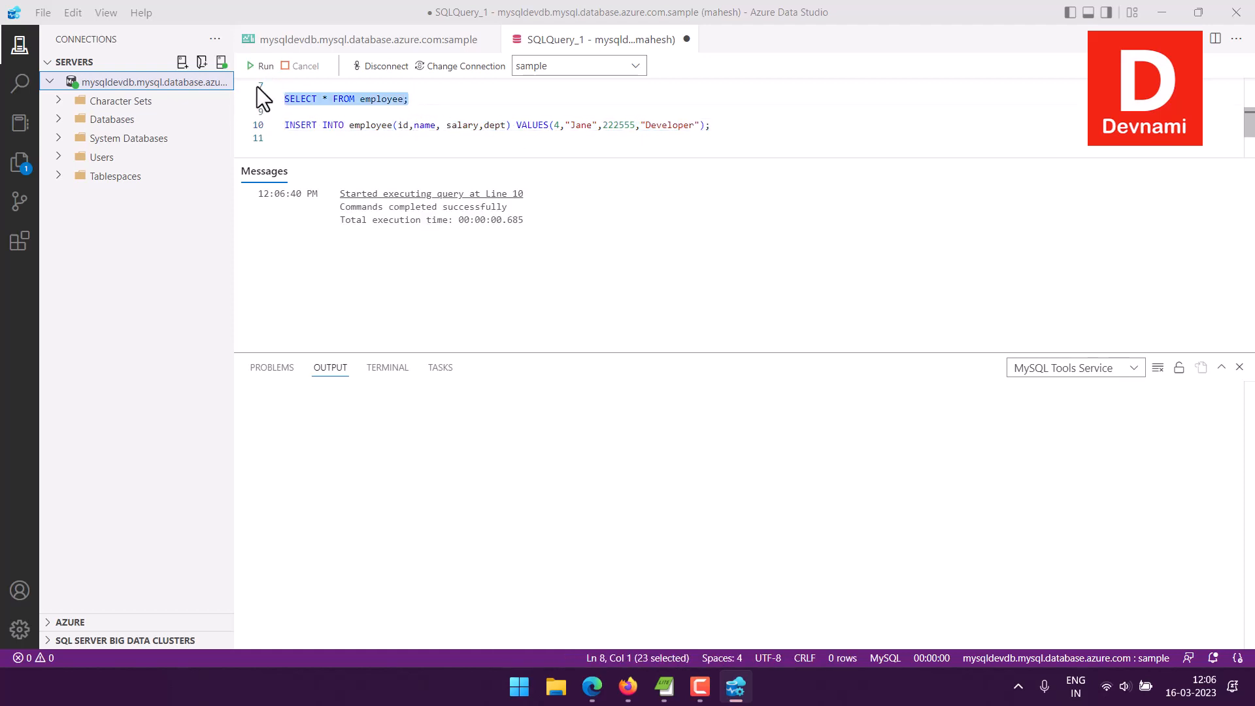
pyautogui.click(261, 66)
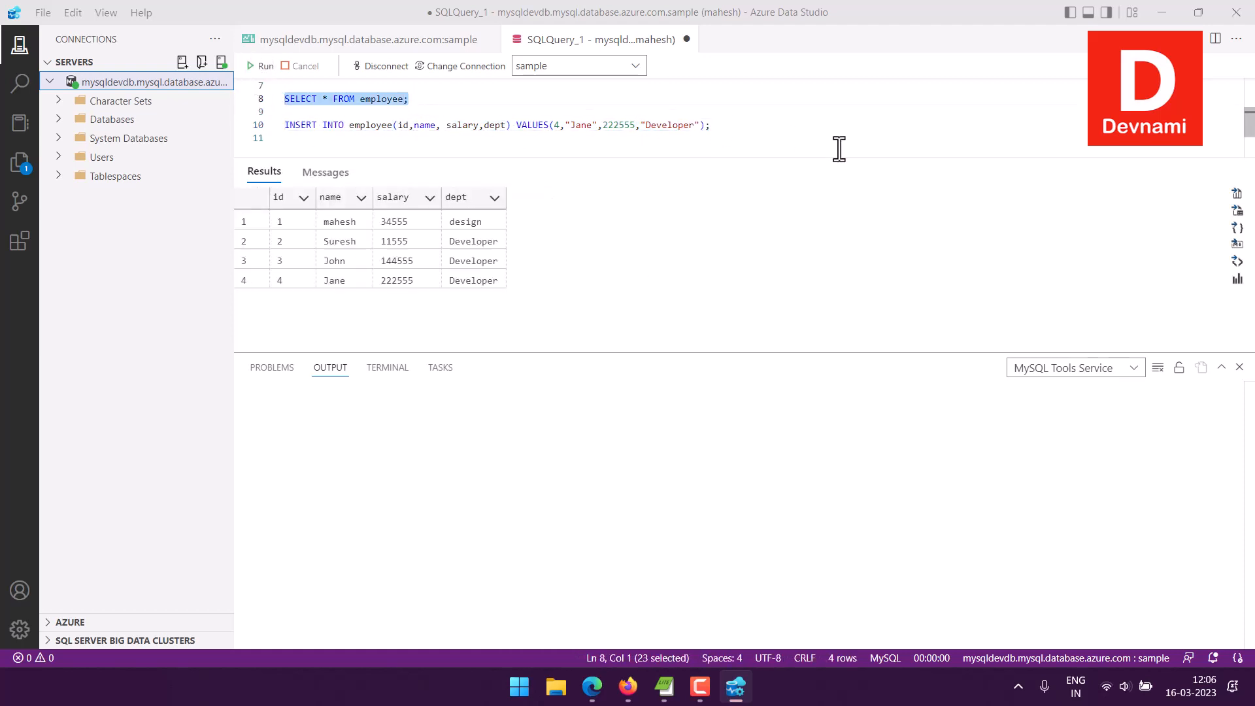